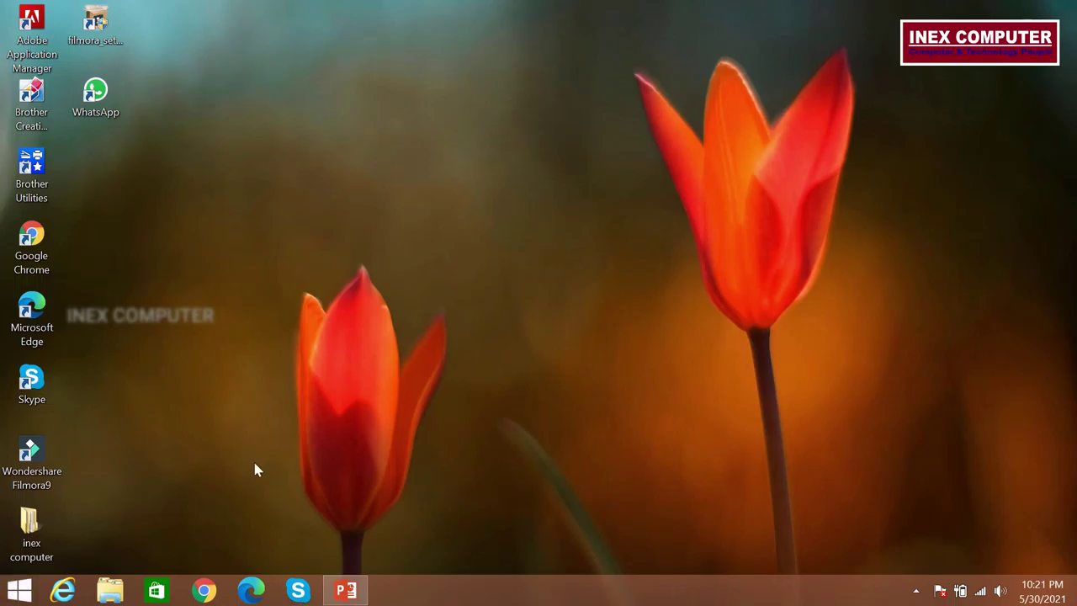
{"action": "left_click_drag", "start_coordinate": [183, 553], "coordinate": [8, 7]}
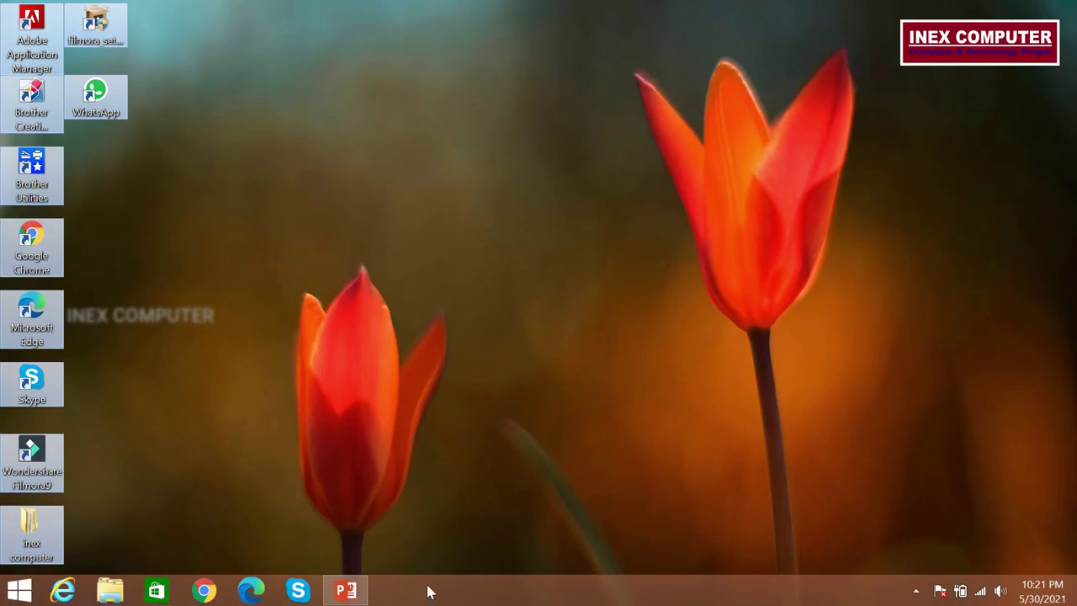
{"action": "left_click", "coordinate": [185, 344]}
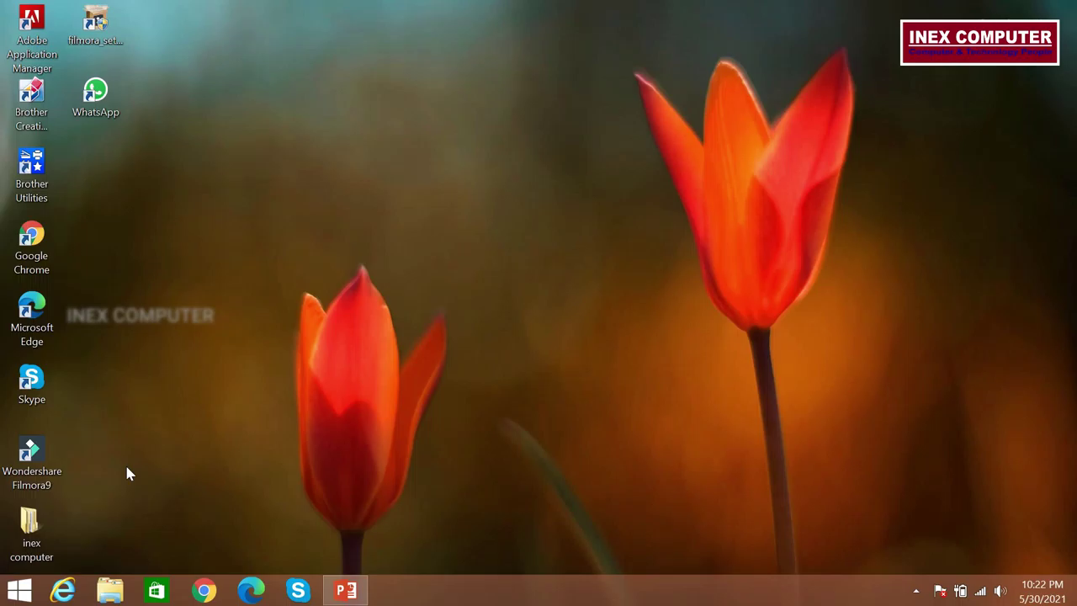
{"action": "left_click_drag", "start_coordinate": [172, 536], "coordinate": [4, 5]}
{"action": "left_click", "coordinate": [406, 135]}
- Open the desktop icon settings from the desktop's personalization options
{"action": "right_click", "coordinate": [286, 107]}
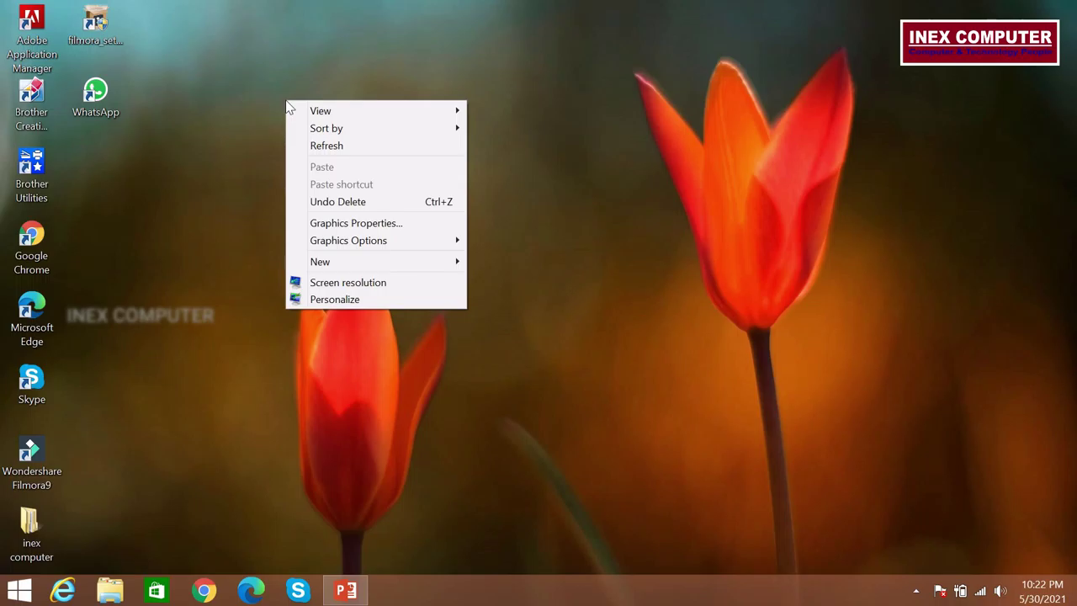
{"action": "left_click", "coordinate": [316, 301]}
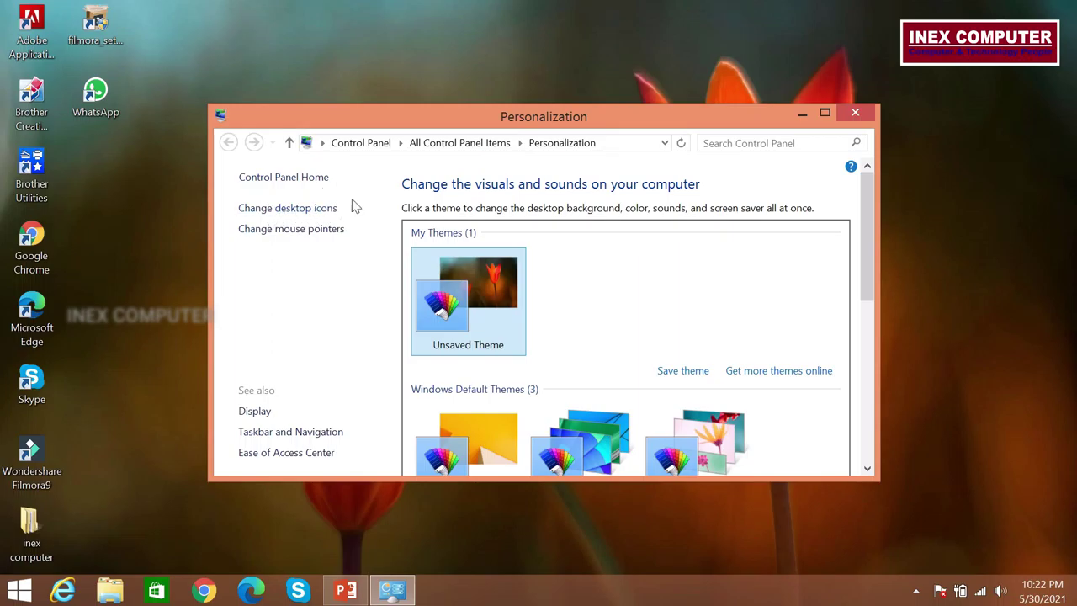
{"action": "left_click", "coordinate": [292, 216]}
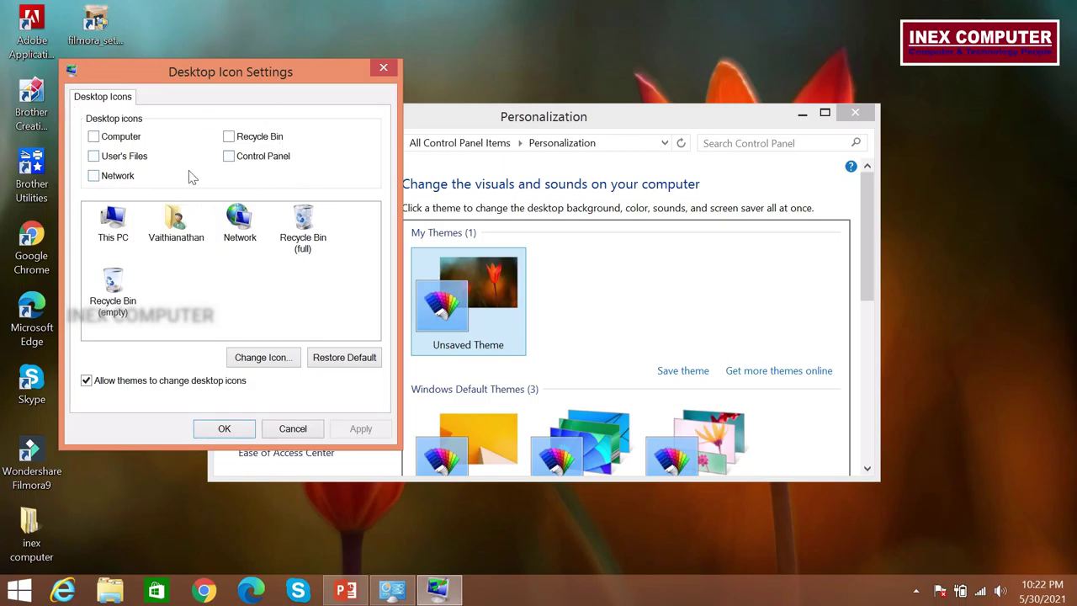
- Enable the Computer, User's Files, Network, Recycle Bin and Control Panel desktop icons and apply the settings
{"action": "left_click", "coordinate": [111, 140]}
{"action": "left_click", "coordinate": [126, 155]}
{"action": "left_click", "coordinate": [121, 180]}
{"action": "left_click", "coordinate": [229, 137]}
{"action": "left_click", "coordinate": [228, 157]}
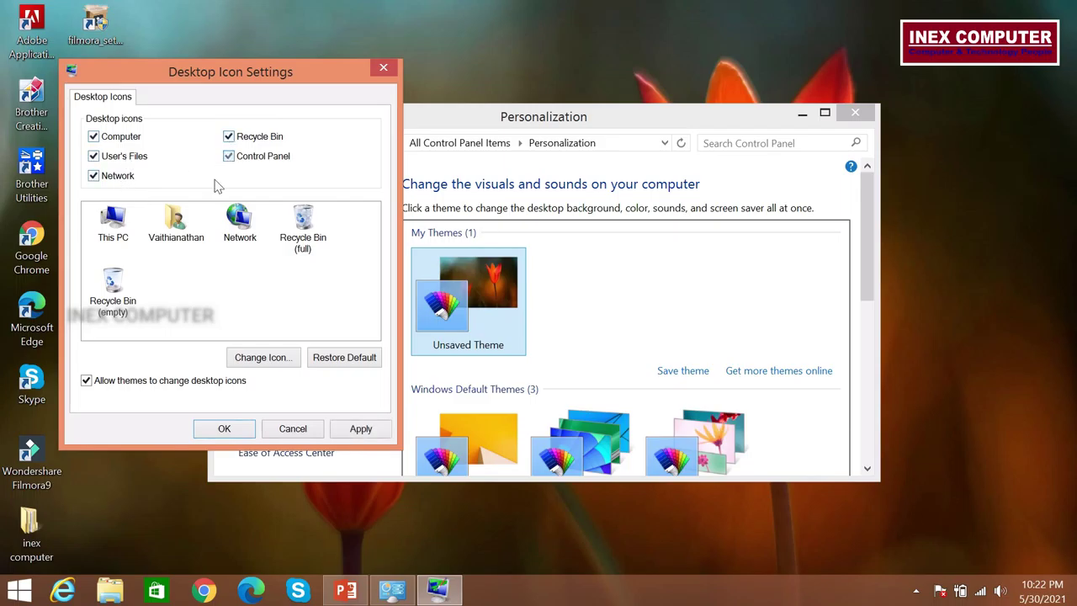
{"action": "left_click", "coordinate": [360, 430]}
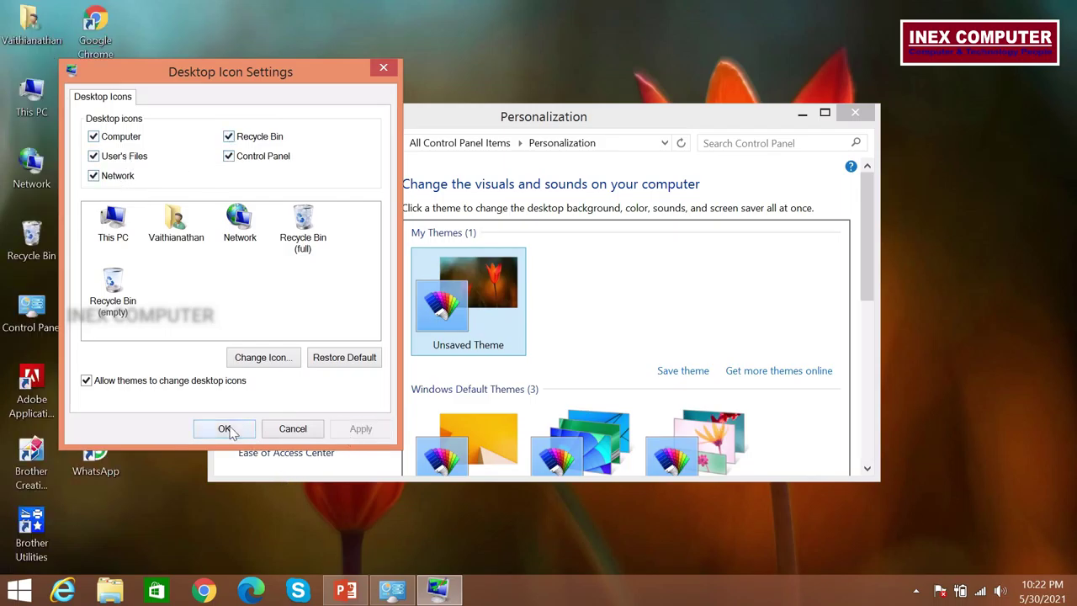
{"action": "left_click", "coordinate": [224, 428]}
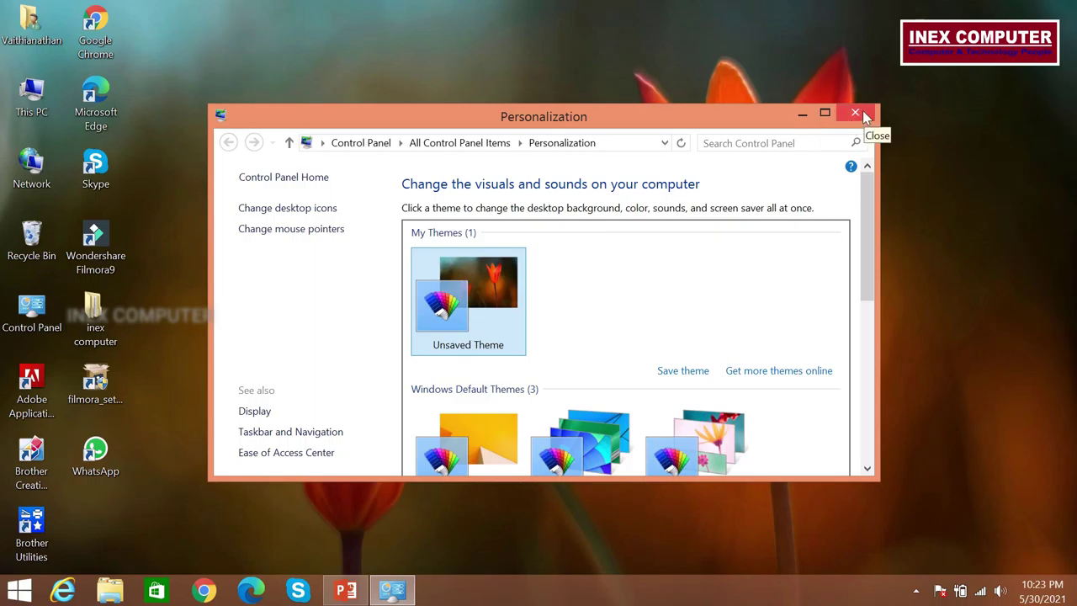
- Minimize the Personalization window, restore it and close it
{"action": "left_click", "coordinate": [803, 114]}
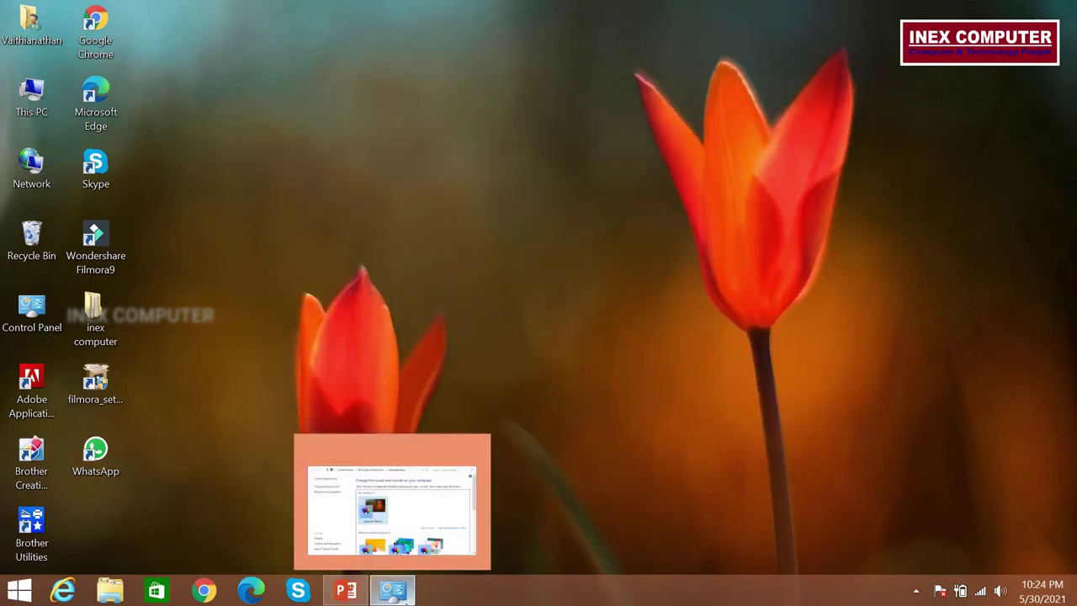
{"action": "left_click", "coordinate": [395, 590]}
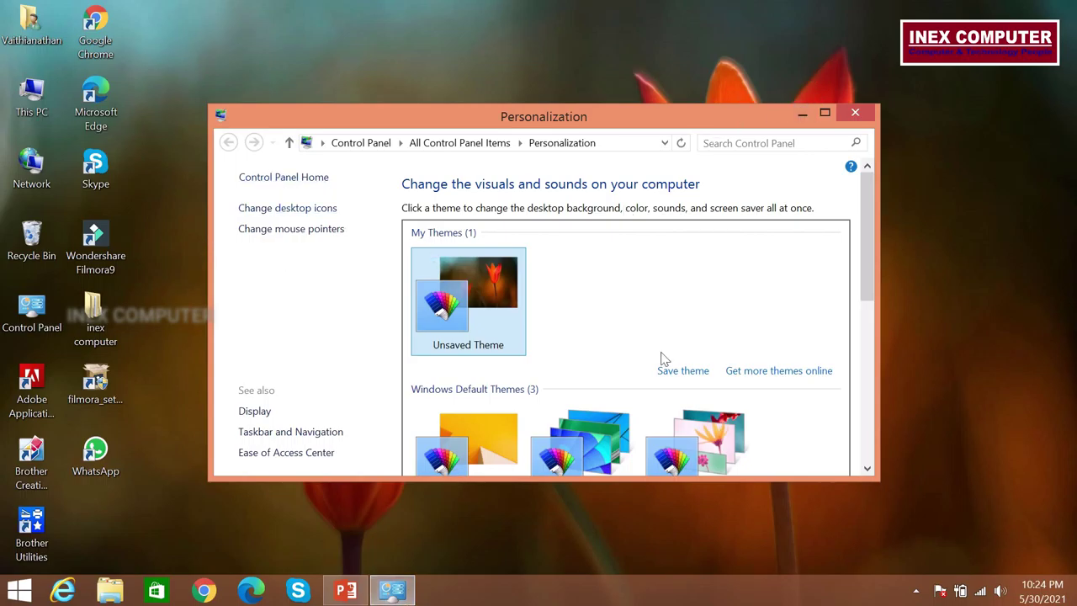
{"action": "left_click", "coordinate": [862, 116]}
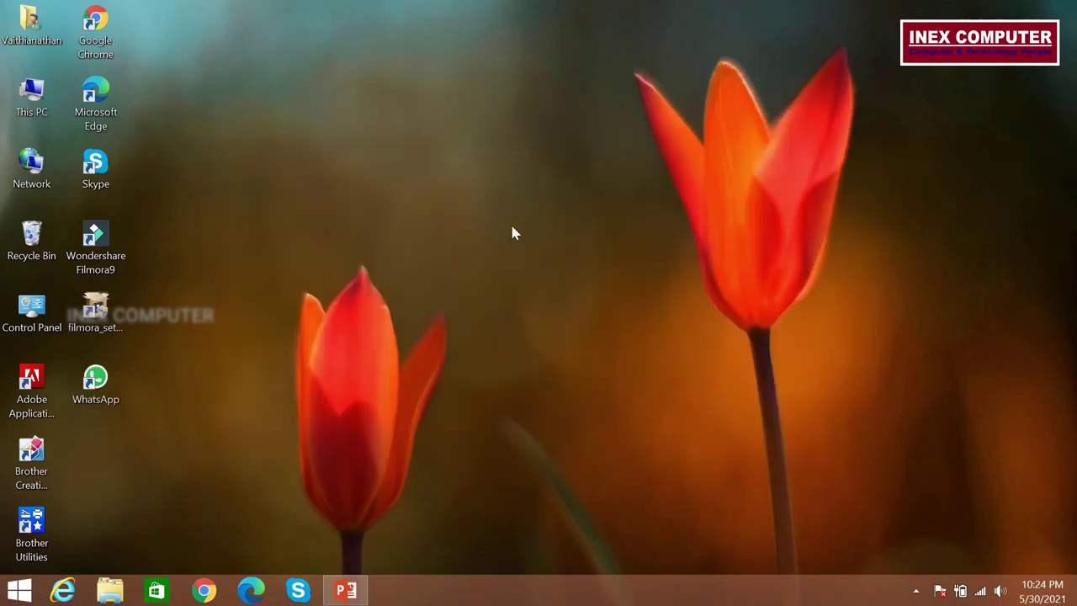
- Create a new folder on the desktop, keeping its default name
{"action": "right_click", "coordinate": [403, 209]}
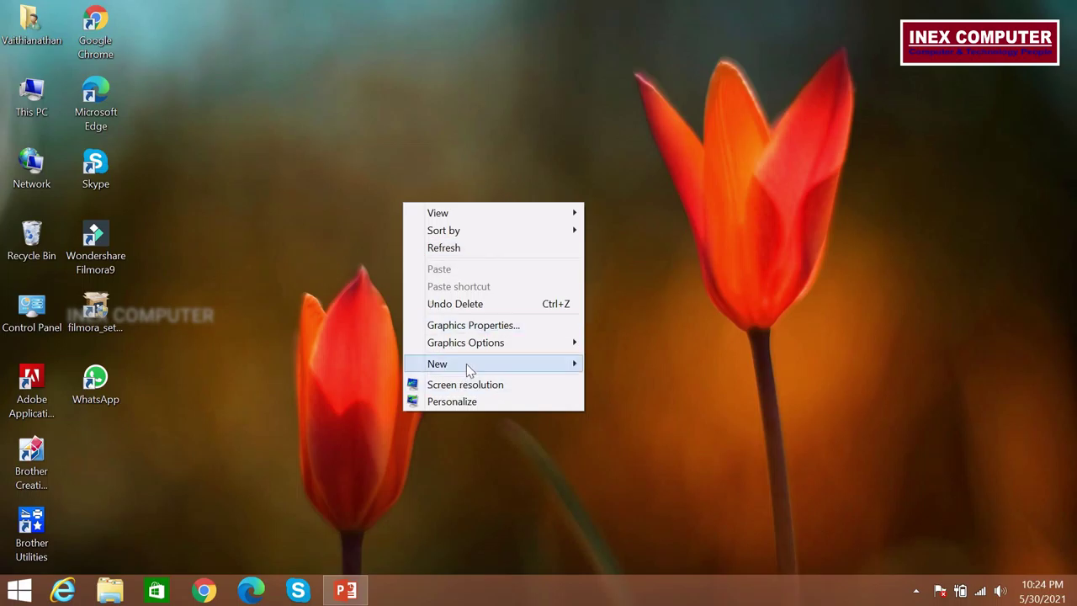
{"action": "mouse_move", "coordinate": [470, 370]}
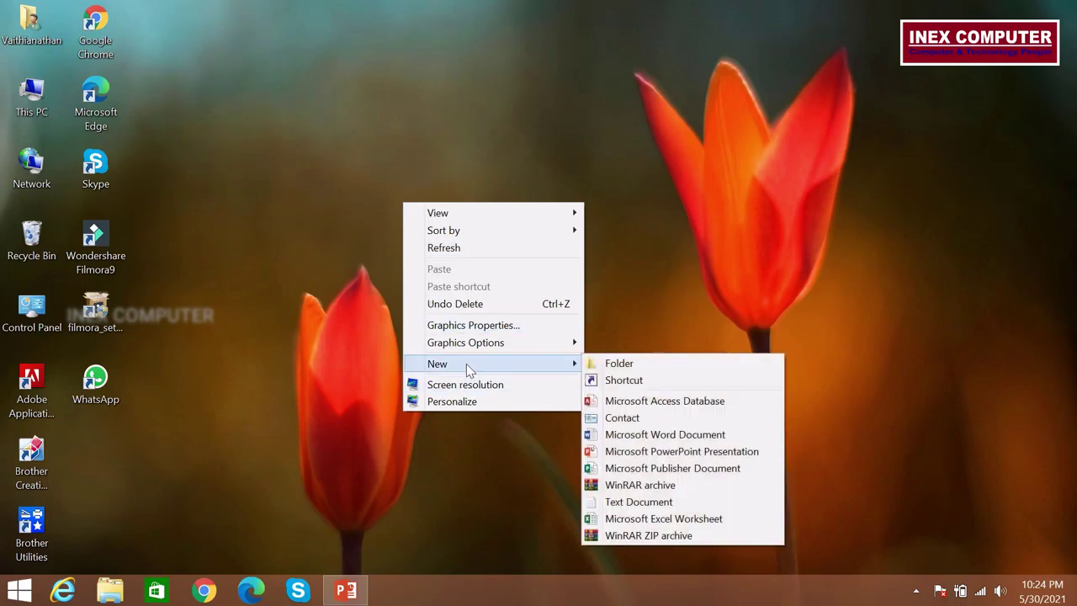
{"action": "left_click", "coordinate": [648, 367]}
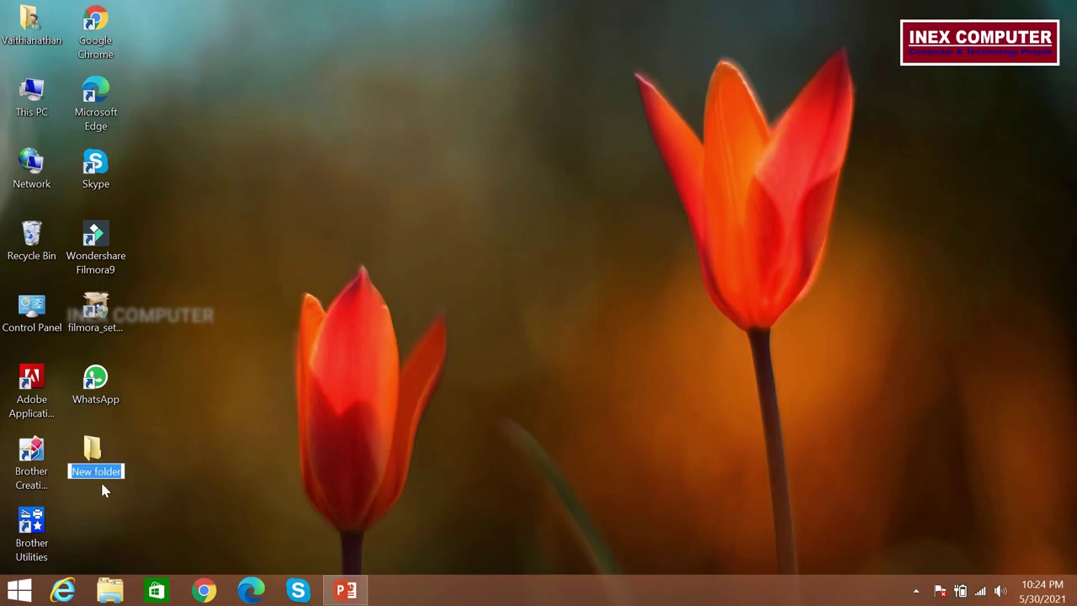
{"action": "key", "text": "Return"}
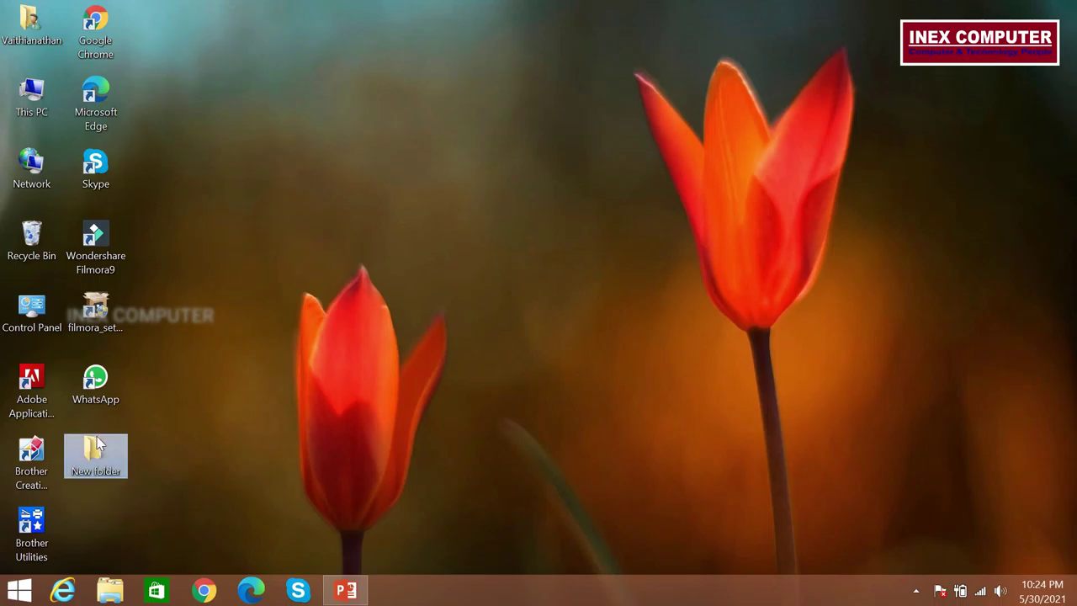
- Rename the new desktop folder with the account owner's short name
{"action": "right_click", "coordinate": [102, 454]}
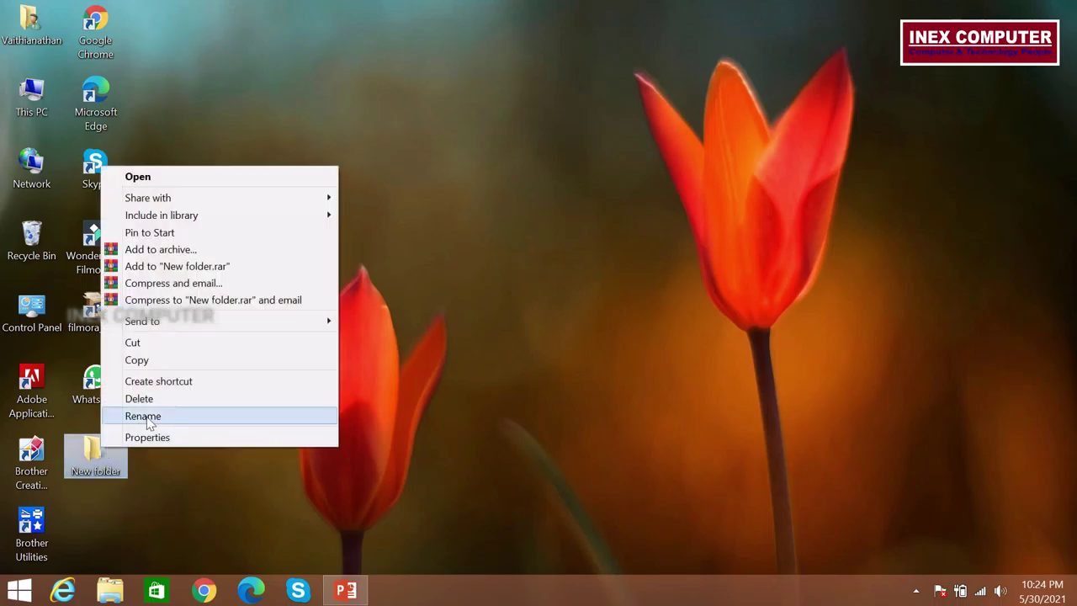
{"action": "left_click", "coordinate": [149, 417]}
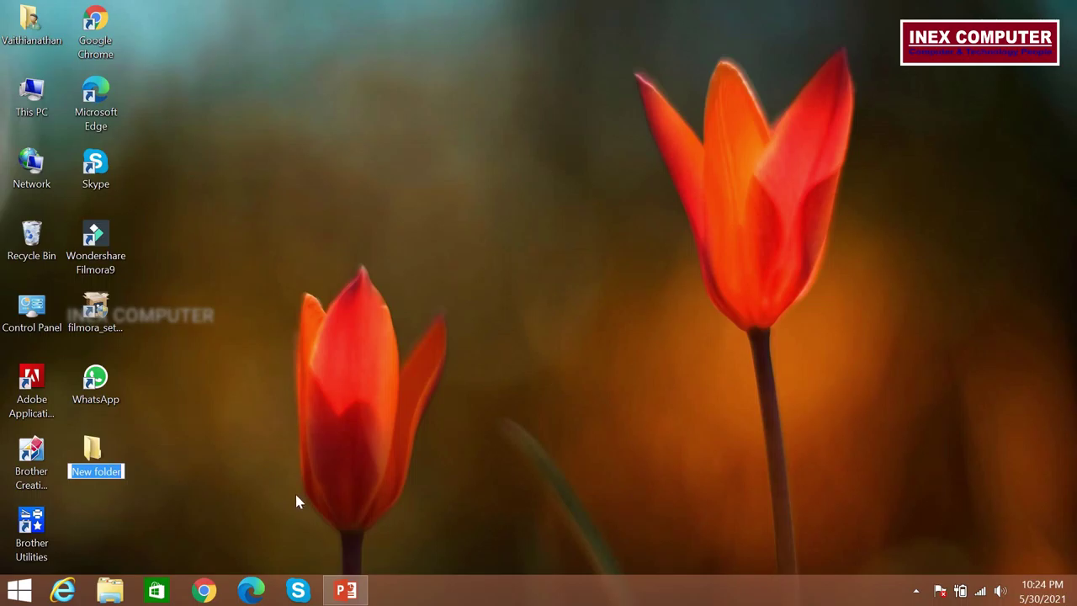
{"action": "type", "text": "vatiu"}
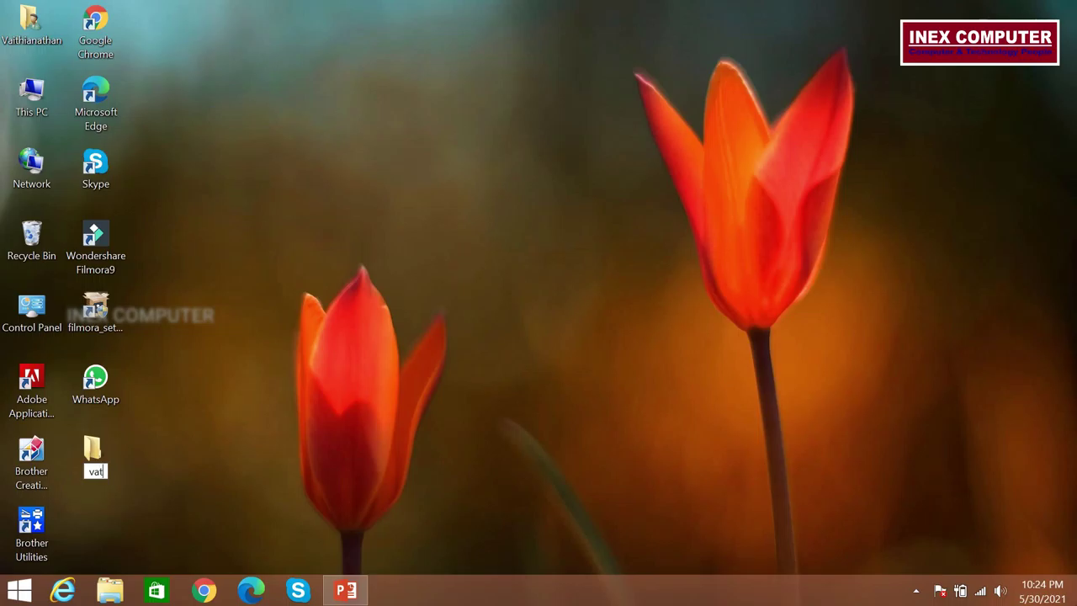
{"action": "key", "text": "BackSpace"}
{"action": "key", "text": "BackSpace"}
{"action": "key", "text": "BackSpace"}
{"action": "type", "text": "ithi"}
{"action": "left_click", "coordinate": [216, 480]}
- Open the renamed desktop folder and create a new Microsoft Word document in it
{"action": "double_click", "coordinate": [99, 451]}
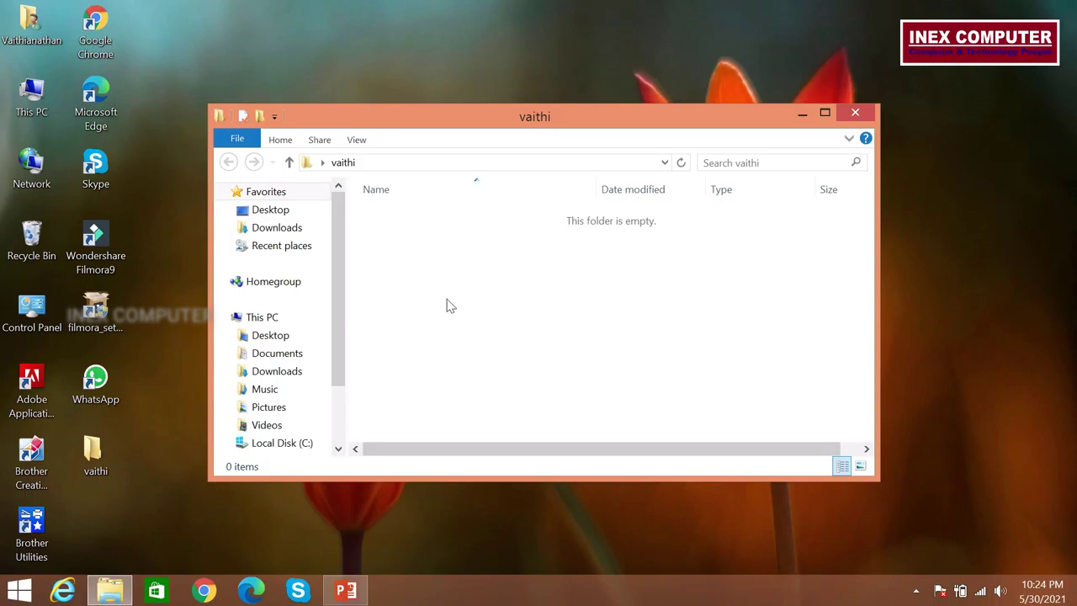
{"action": "right_click", "coordinate": [415, 289]}
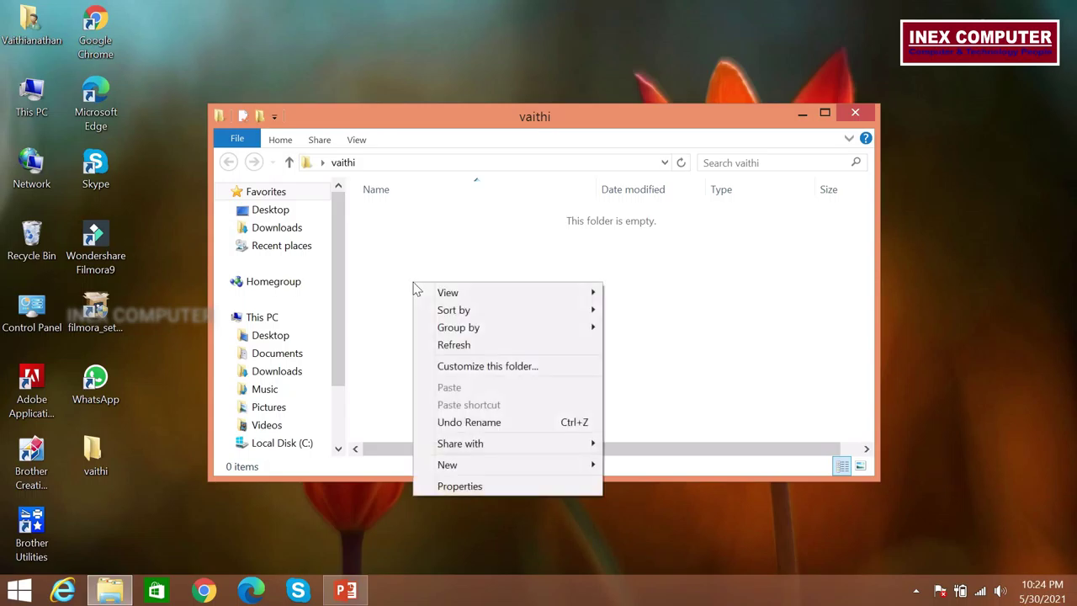
{"action": "mouse_move", "coordinate": [450, 467]}
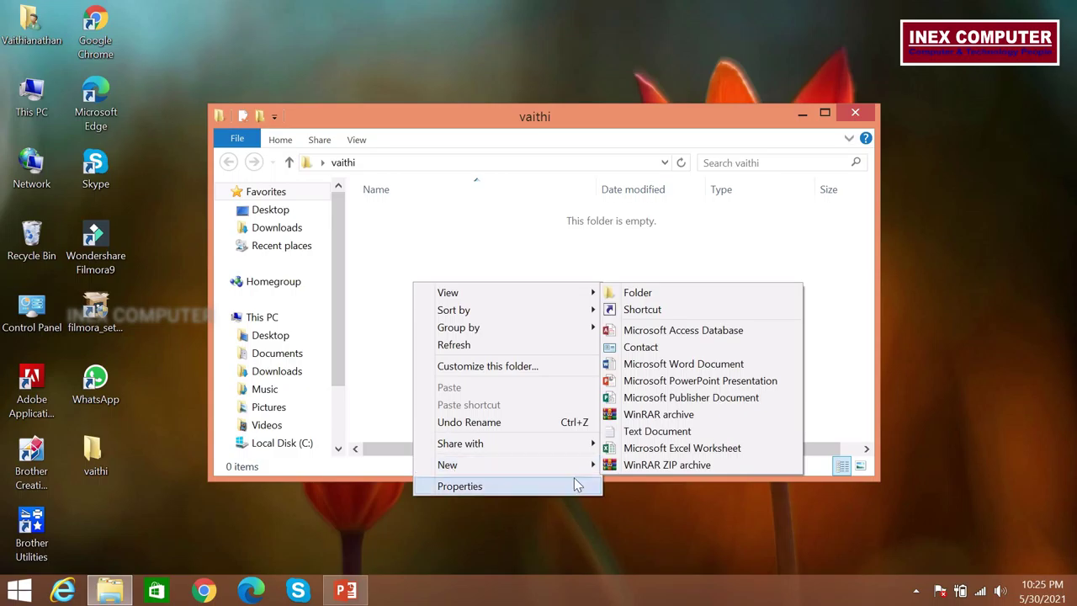
{"action": "left_click", "coordinate": [707, 364]}
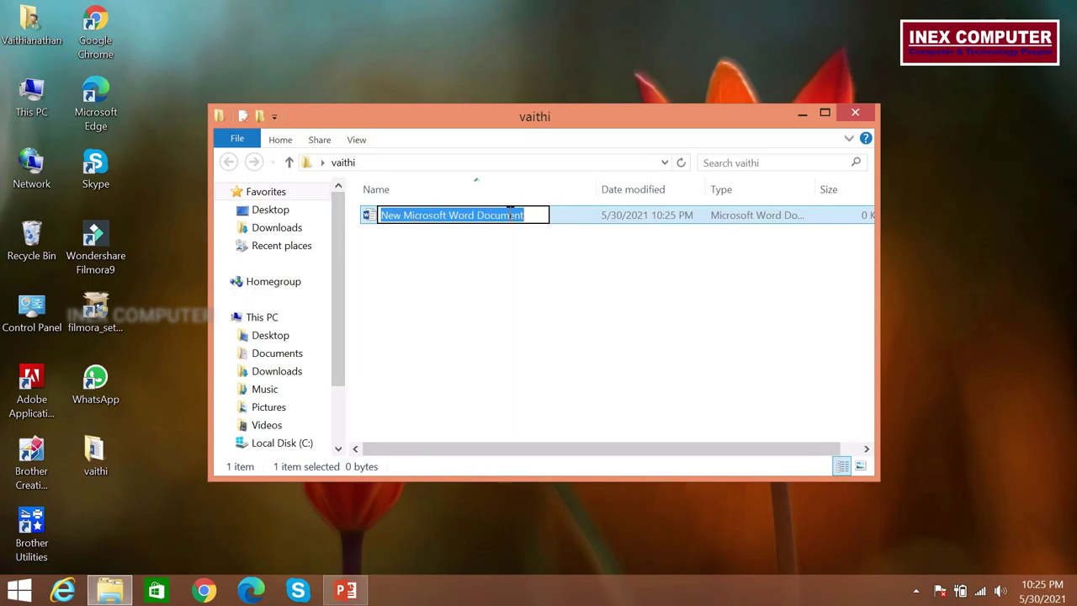
- Name the new Word document with the account owner's short name followed by "doc"
{"action": "type", "text": "vatihi"}
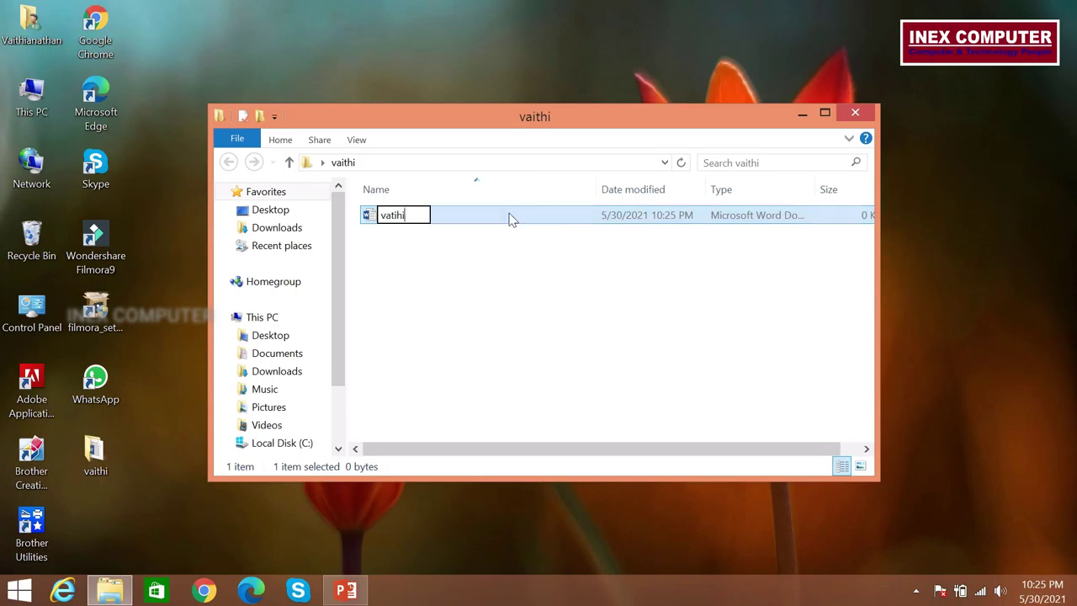
{"action": "key", "text": "BackSpace"}
{"action": "key", "text": "BackSpace"}
{"action": "key", "text": "BackSpace"}
{"action": "key", "text": "BackSpace"}
{"action": "type", "text": "it"}
{"action": "key", "text": "BackSpace"}
{"action": "key", "text": "BackSpace"}
{"action": "key", "text": "BackSpace"}
{"action": "key", "text": "BackSpace"}
{"action": "type", "text": "vaithi doc"}
{"action": "key", "text": "Return"}
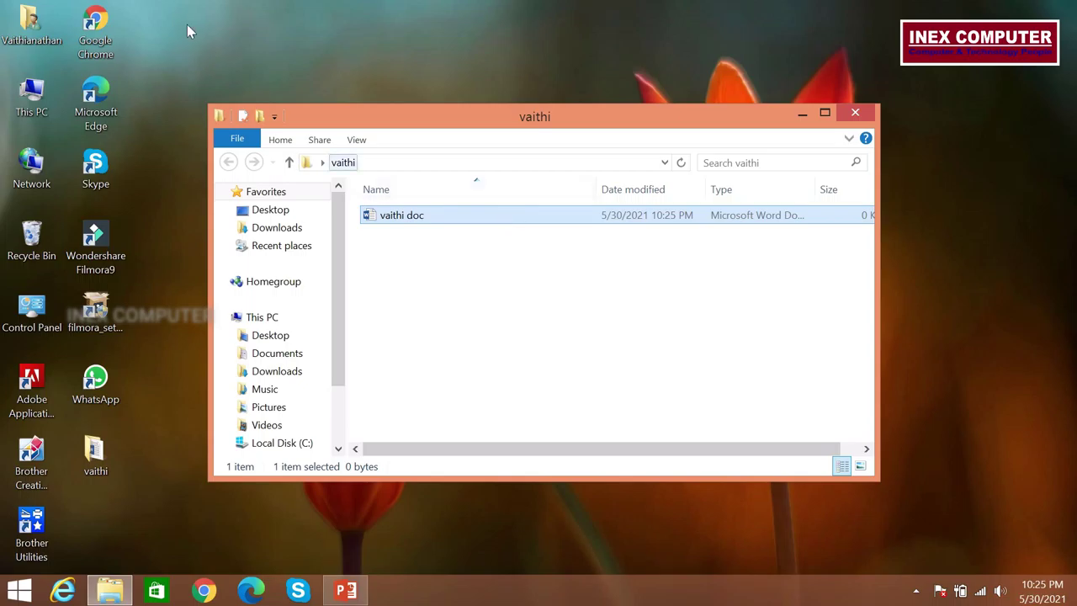
- Open the new Word document and enter the sample text "kjhfkjshafhjslkasfndlks"
{"action": "double_click", "coordinate": [368, 215]}
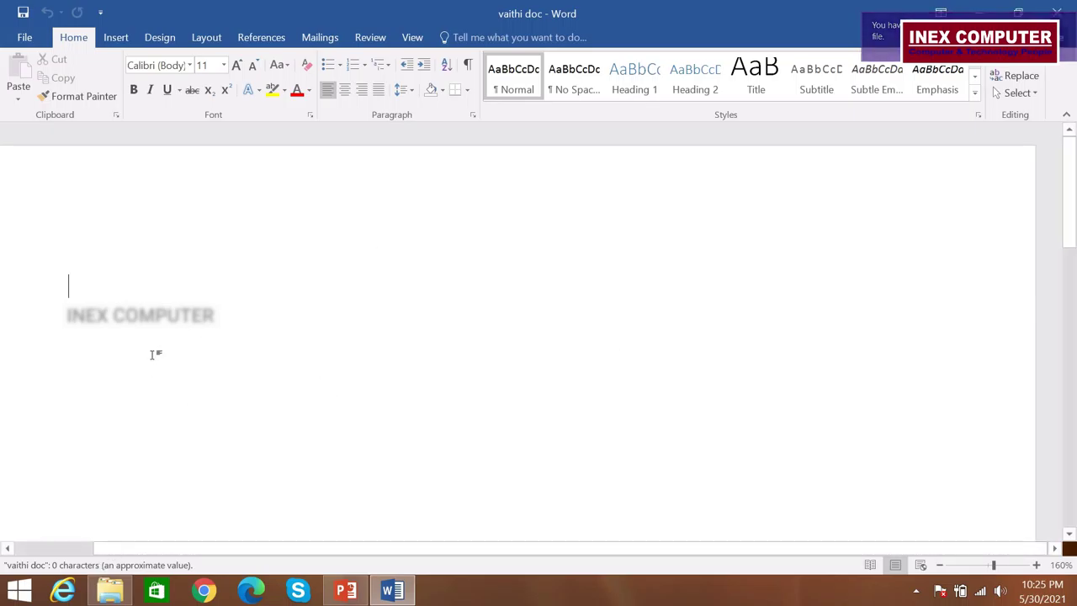
{"action": "type", "text": "kjhfkjshafhjslkasfndlks"}
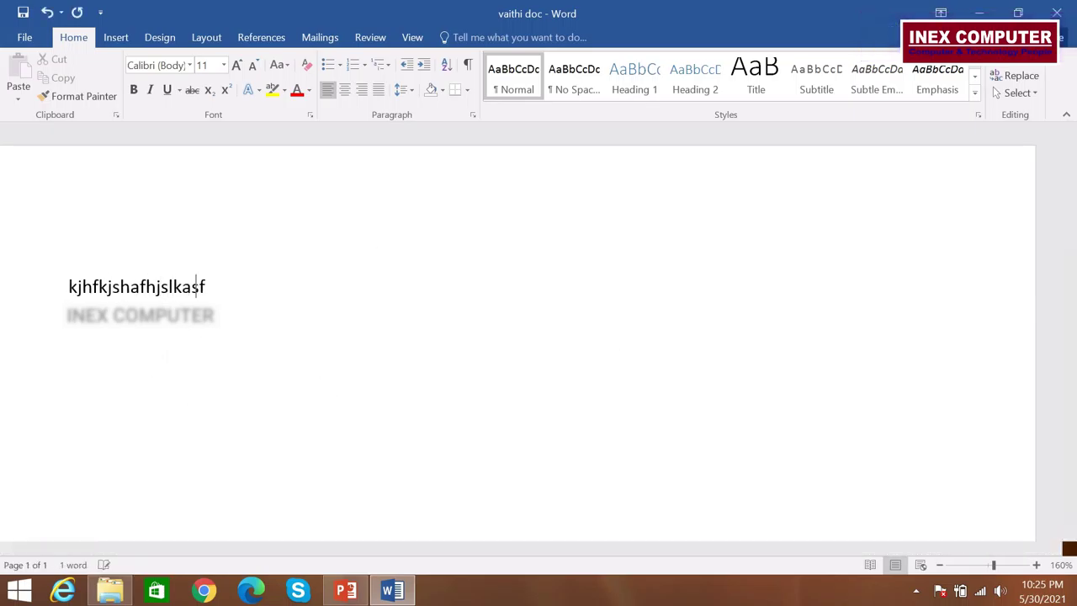
- Save the Word document, then close it and the folder window
{"action": "left_click", "coordinate": [25, 37]}
{"action": "left_click", "coordinate": [34, 151]}
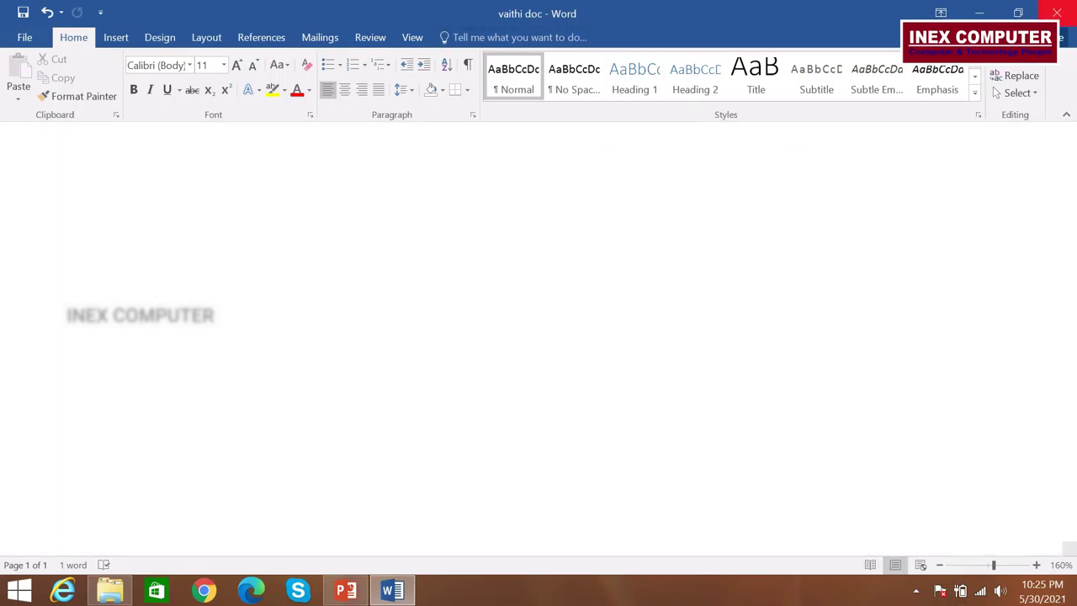
{"action": "left_click", "coordinate": [1064, 15]}
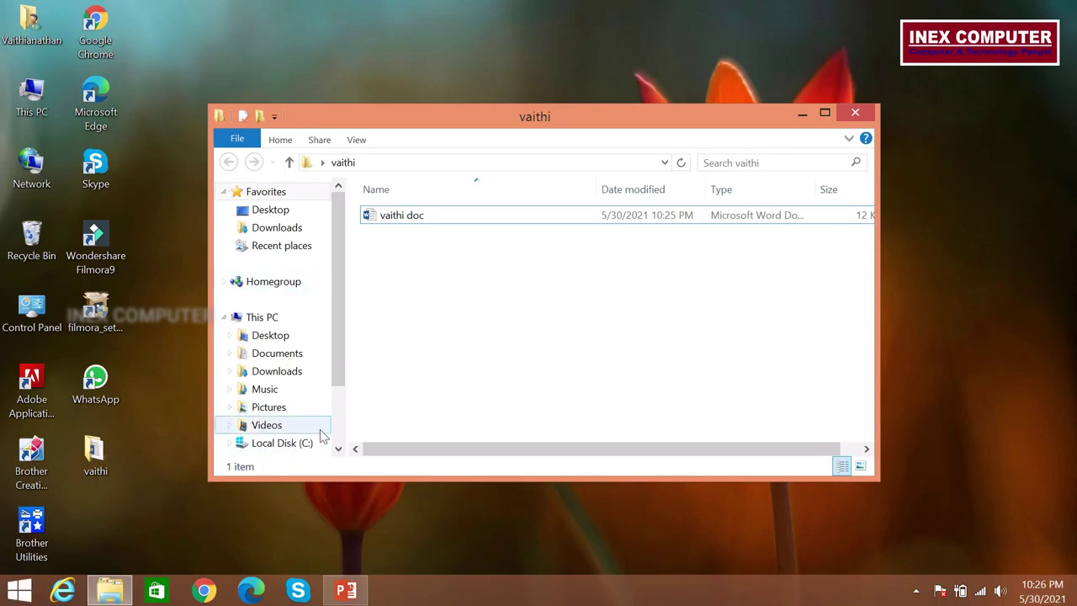
{"action": "left_click", "coordinate": [855, 112]}
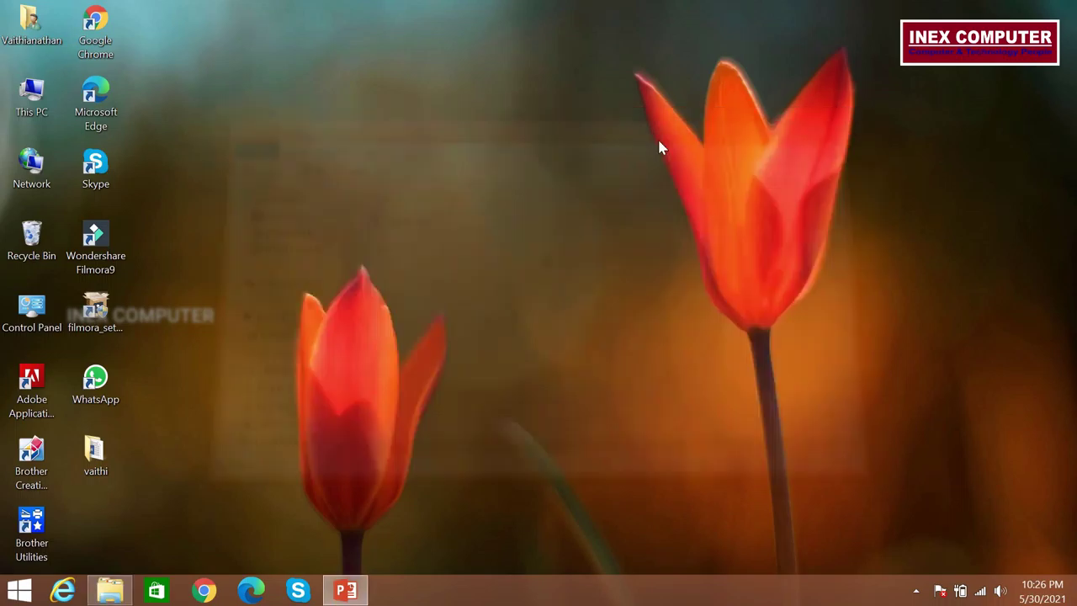
- Open This PC and check the free space and total size of Local Disk (C:) and Local Disk (D:)
{"action": "double_click", "coordinate": [36, 94]}
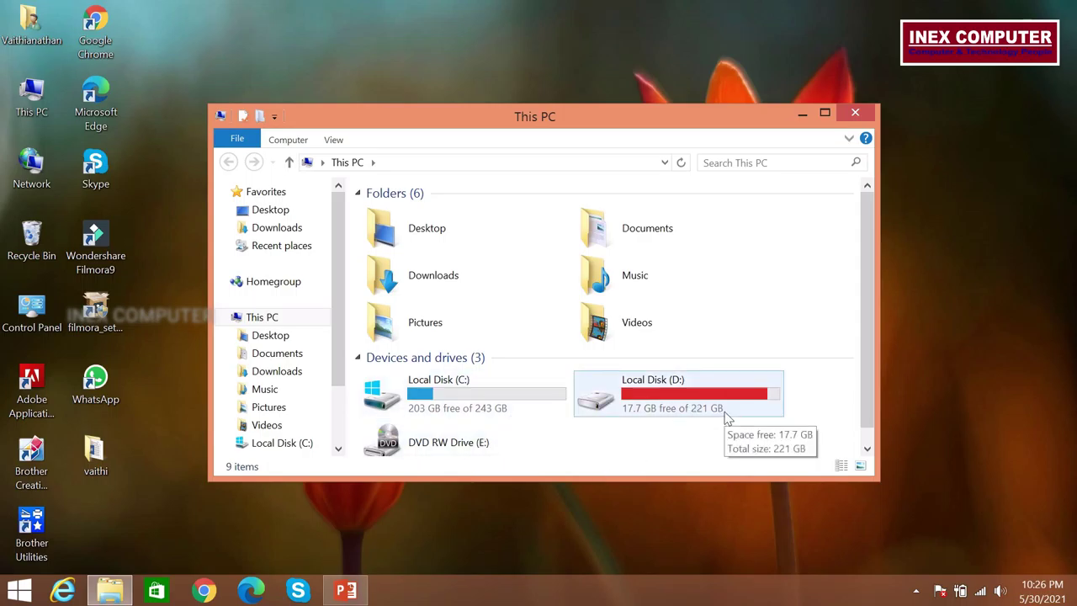
{"action": "left_click", "coordinate": [673, 396]}
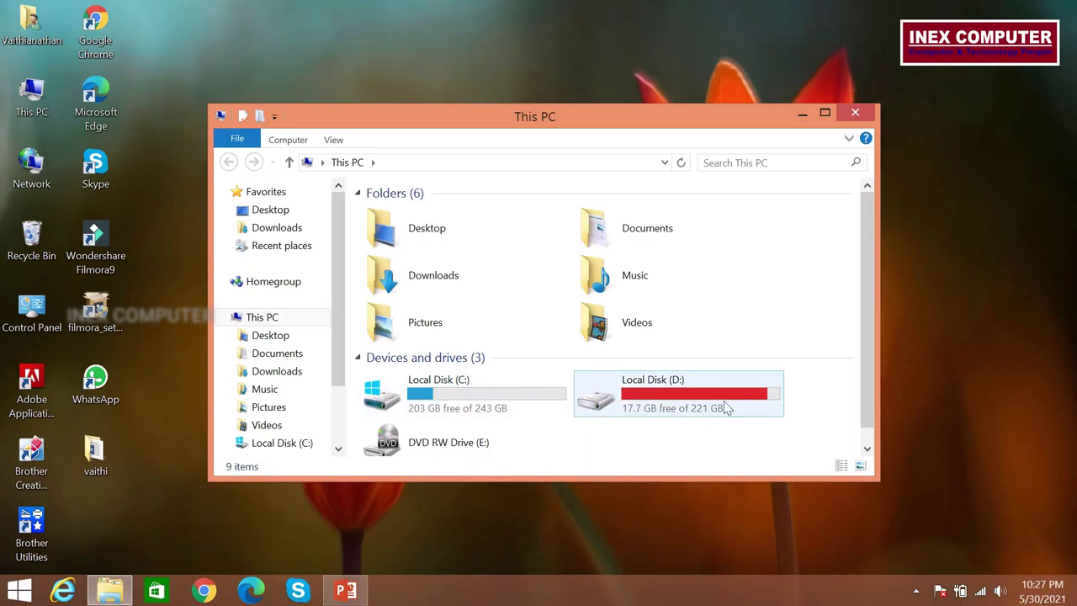
{"action": "mouse_move", "coordinate": [522, 394]}
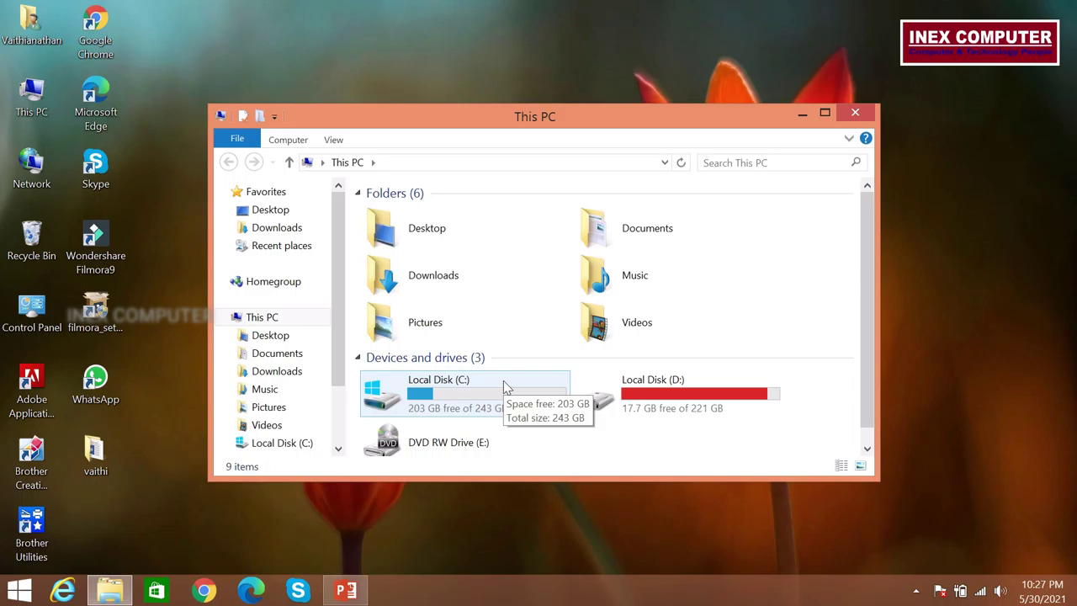
{"action": "mouse_move", "coordinate": [666, 386]}
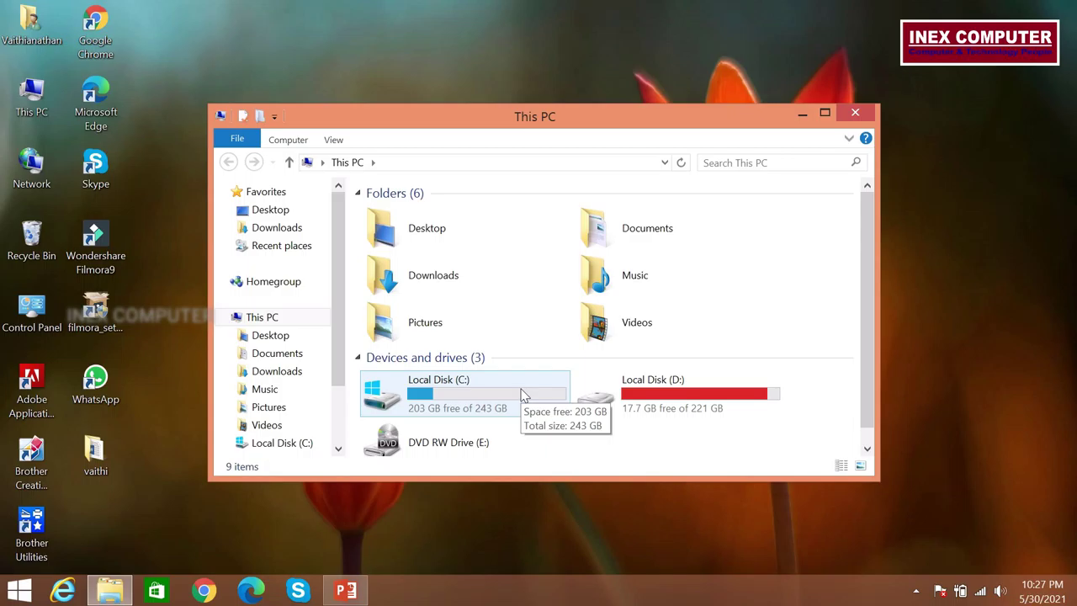
- Open Local Disk (C:) and select the Program Files, Program Files (x86), Users and Windows folders
{"action": "double_click", "coordinate": [521, 394]}
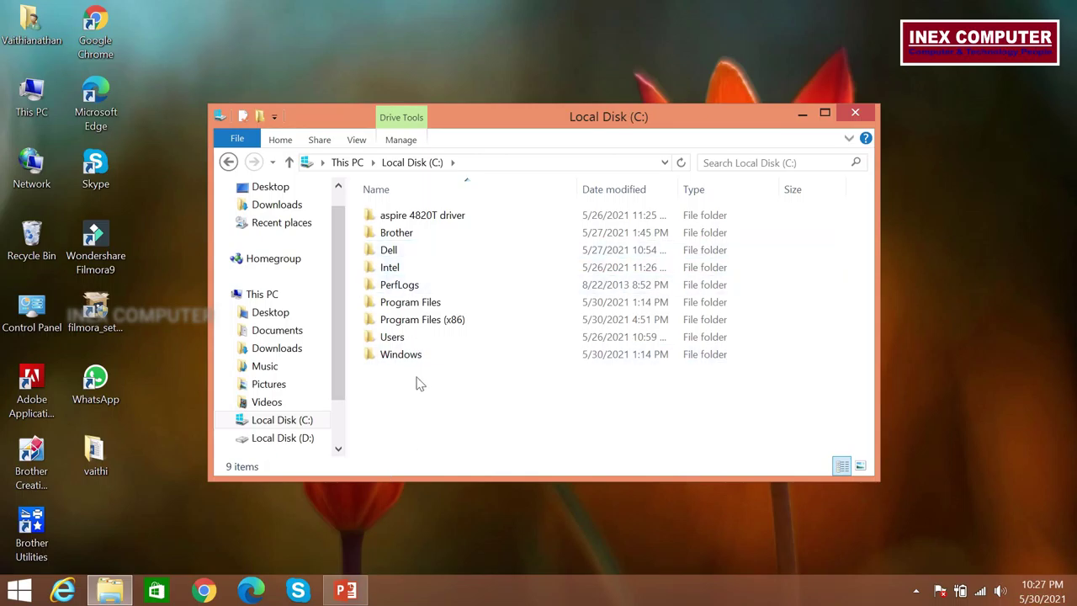
{"action": "left_click", "coordinate": [385, 360]}
{"action": "left_click_drag", "start_coordinate": [409, 421], "coordinate": [381, 298]}
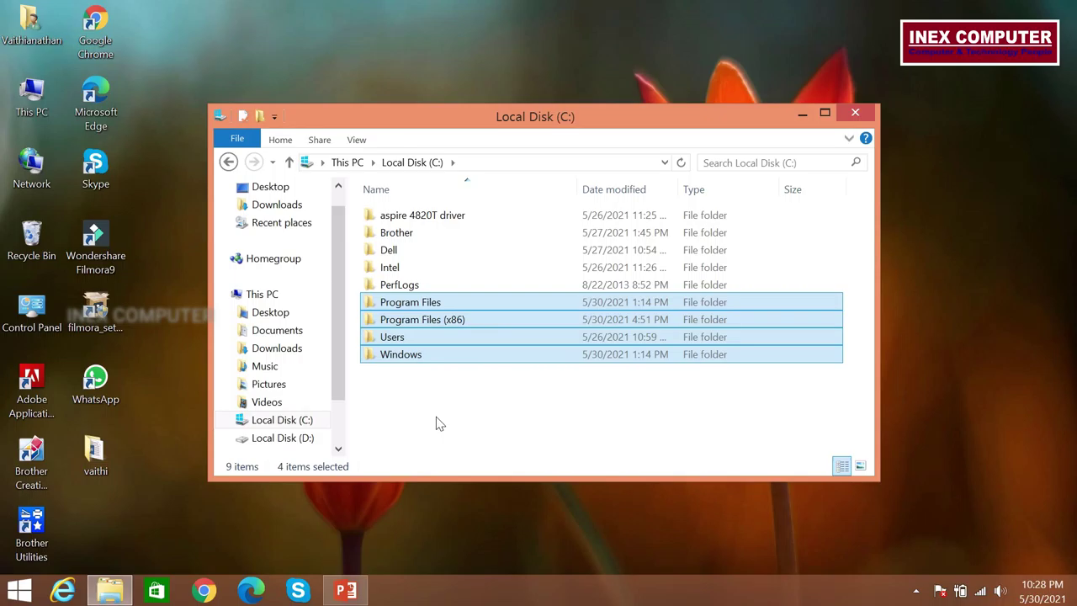
- Return from Local Disk (C:) to This PC and close the window
{"action": "left_click", "coordinate": [405, 169]}
{"action": "left_click", "coordinate": [352, 162]}
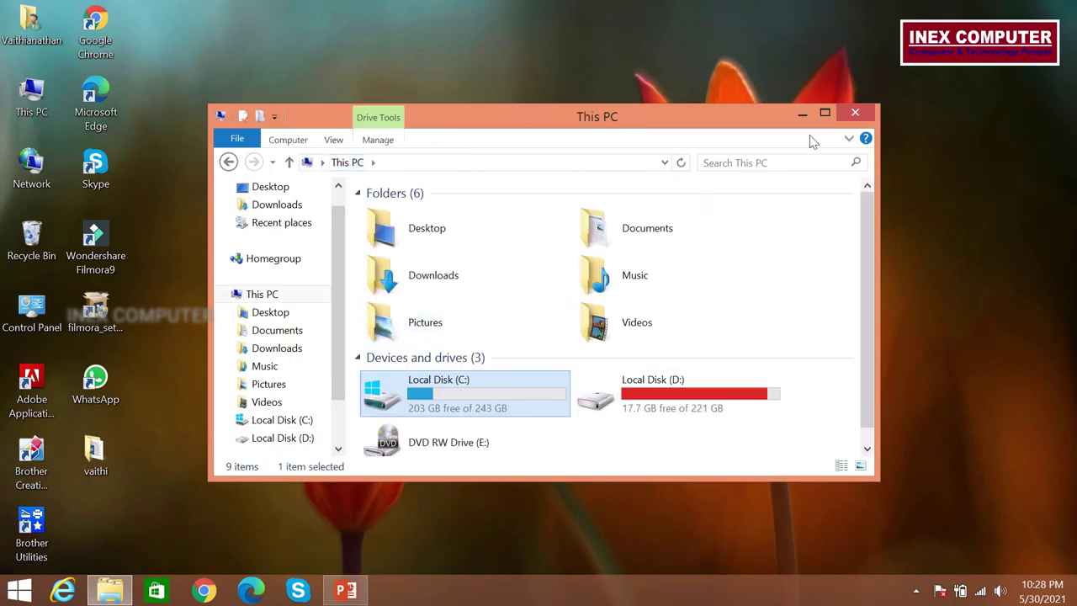
{"action": "left_click", "coordinate": [854, 113]}
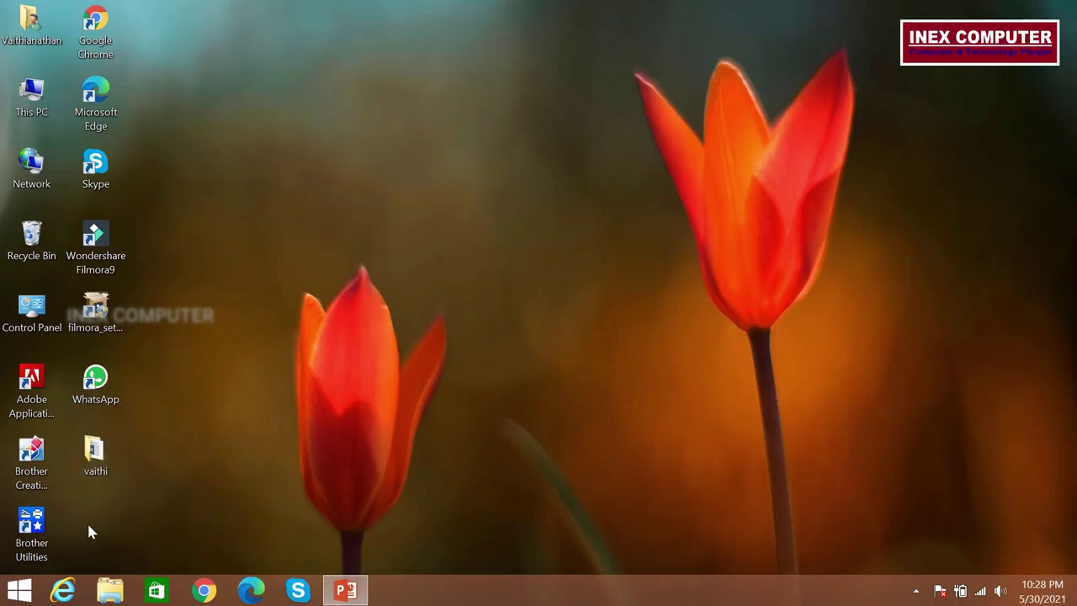
- Copy the vaithi folder from the desktop and open Local Disk (D:) as the destination
{"action": "left_click", "coordinate": [107, 458]}
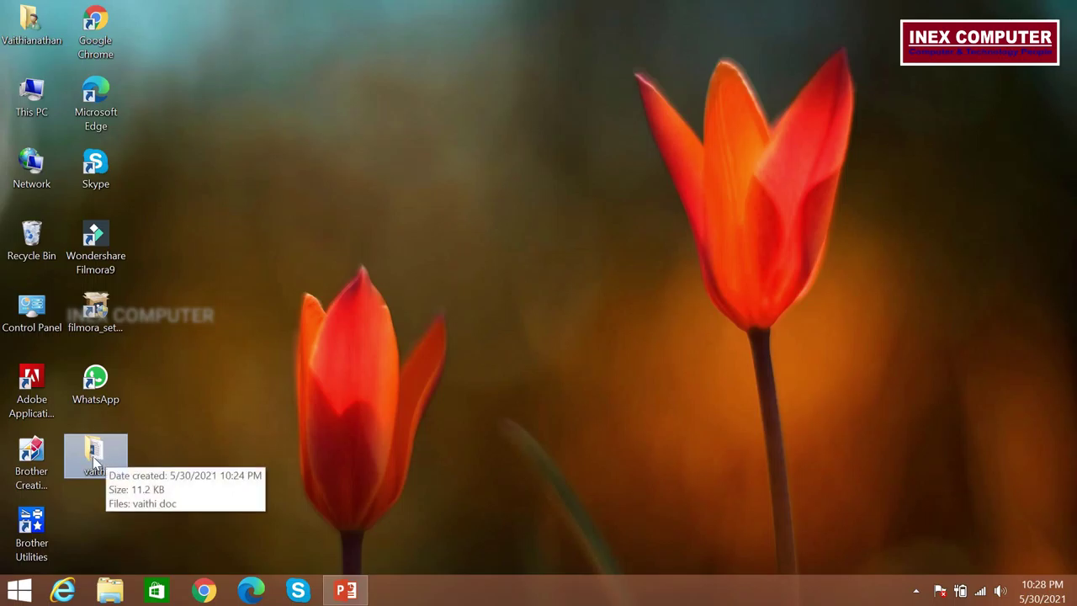
{"action": "right_click", "coordinate": [93, 459]}
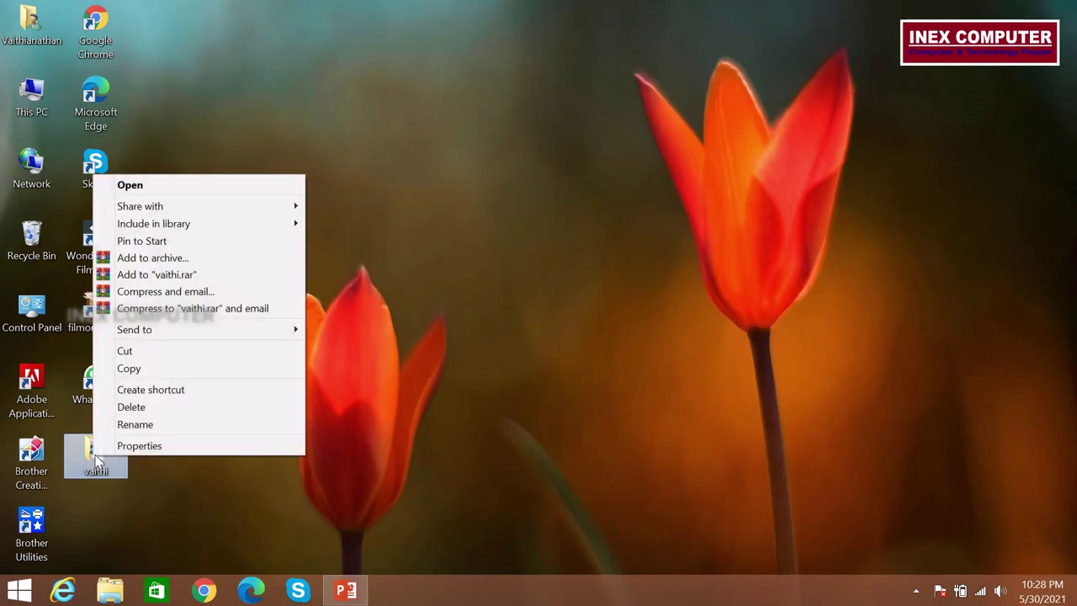
{"action": "left_click", "coordinate": [143, 368]}
{"action": "left_click", "coordinate": [109, 590]}
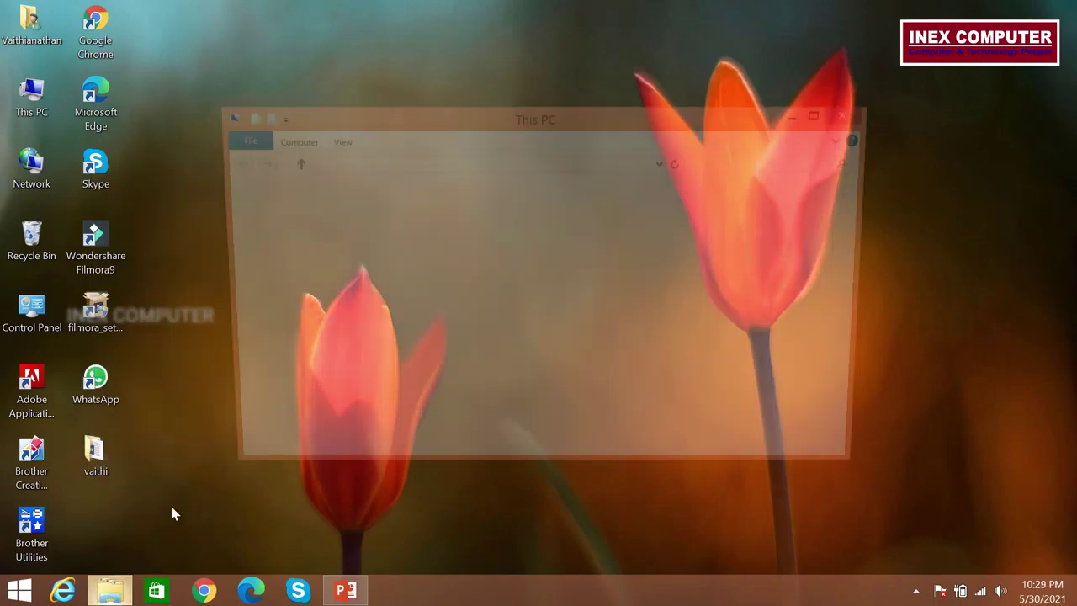
{"action": "double_click", "coordinate": [723, 403]}
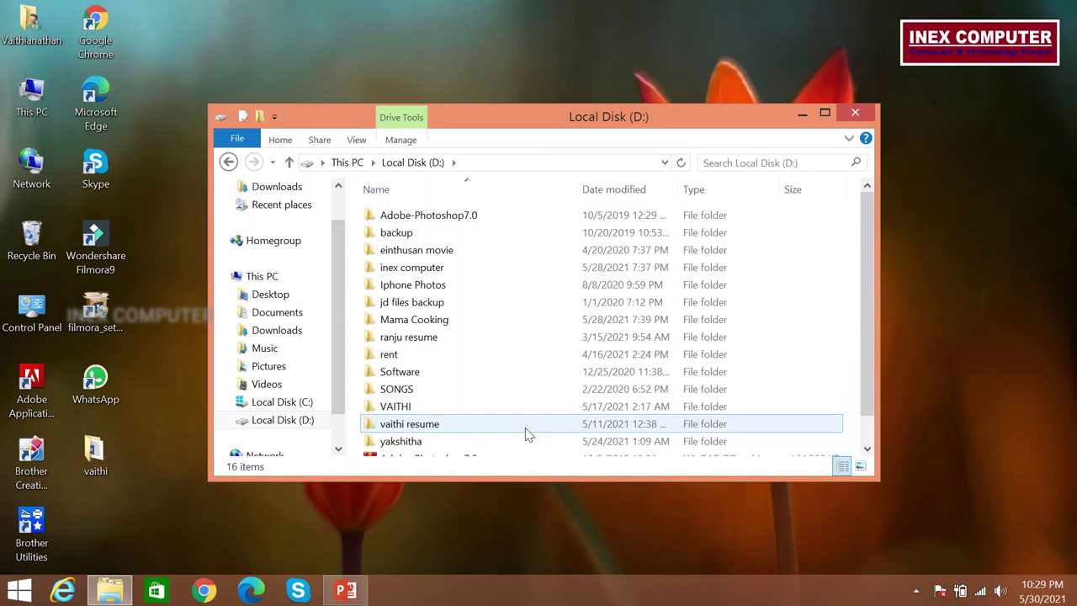
{"action": "scroll", "coordinate": [555, 384], "scroll_direction": "down", "scroll_amount": 1}
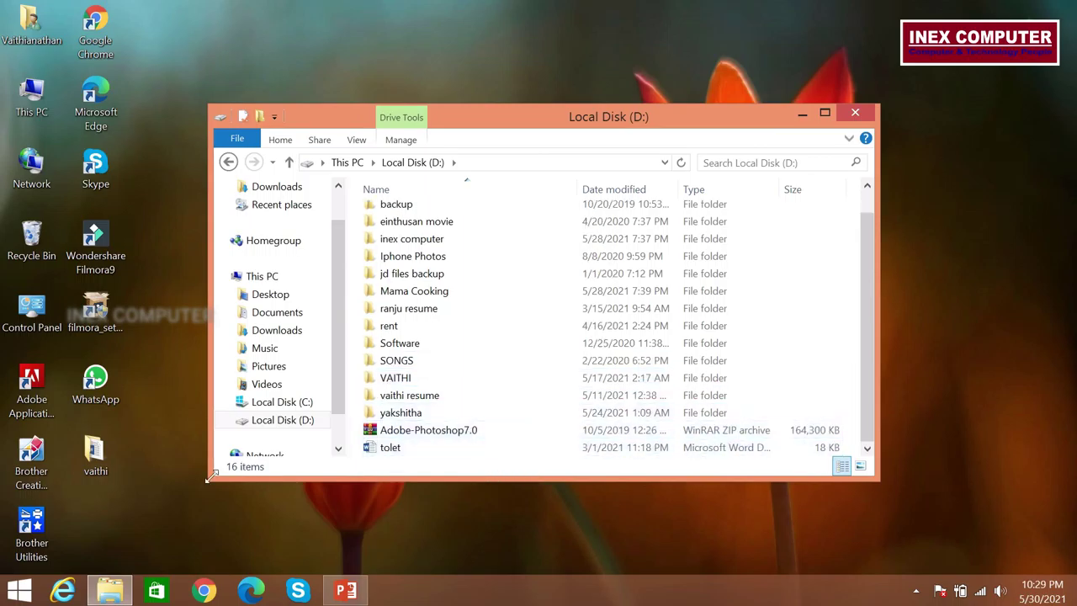
- Rename the desktop folder vaithi as vaithi_inex
{"action": "left_click", "coordinate": [101, 454]}
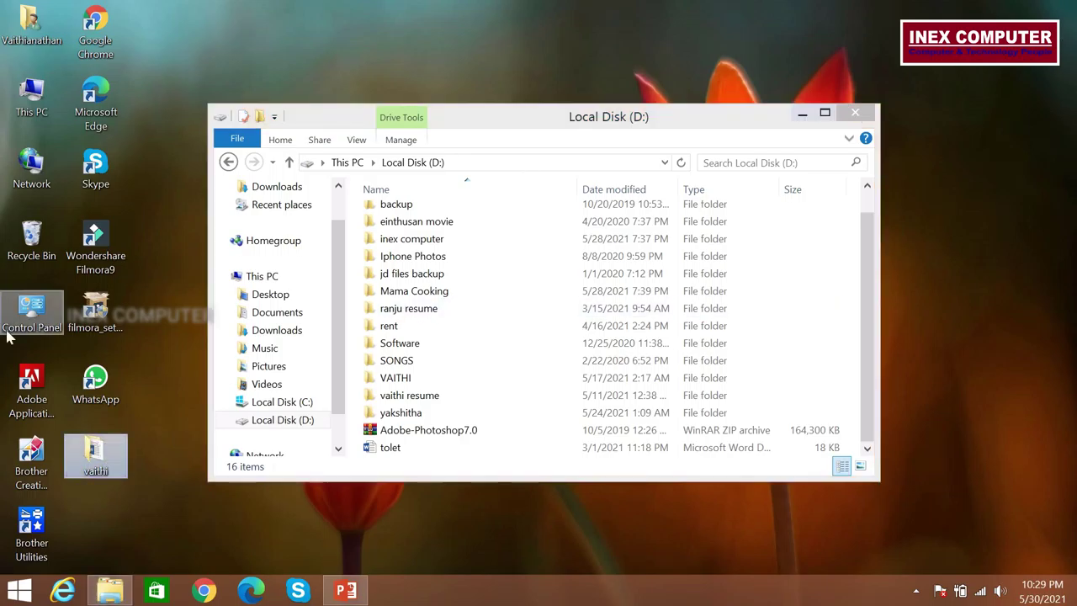
{"action": "left_click", "coordinate": [99, 471]}
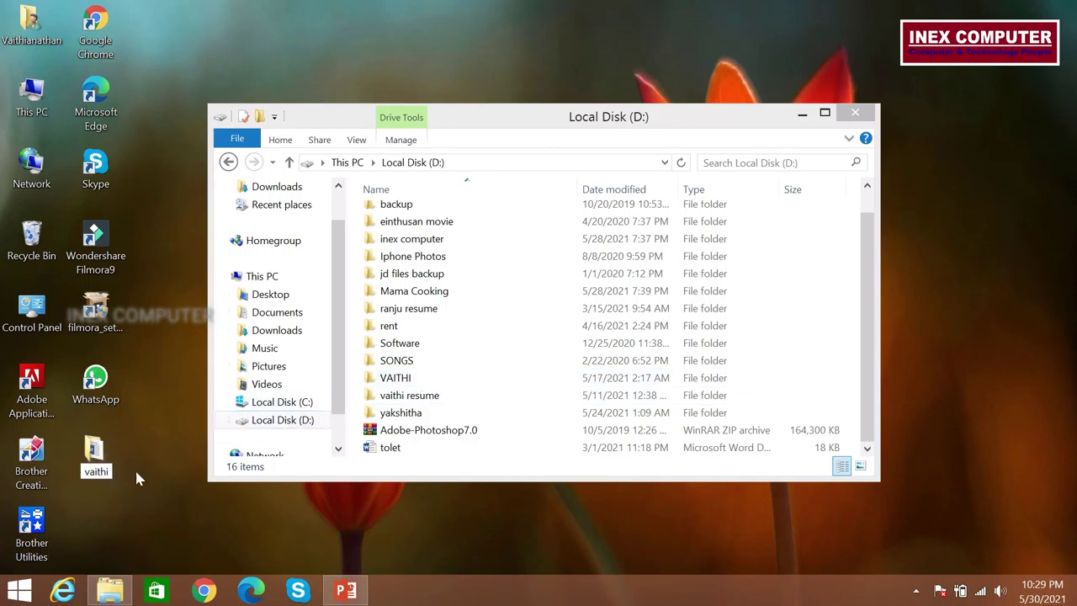
{"action": "type", "text": "_inex"}
{"action": "key", "text": "Return"}
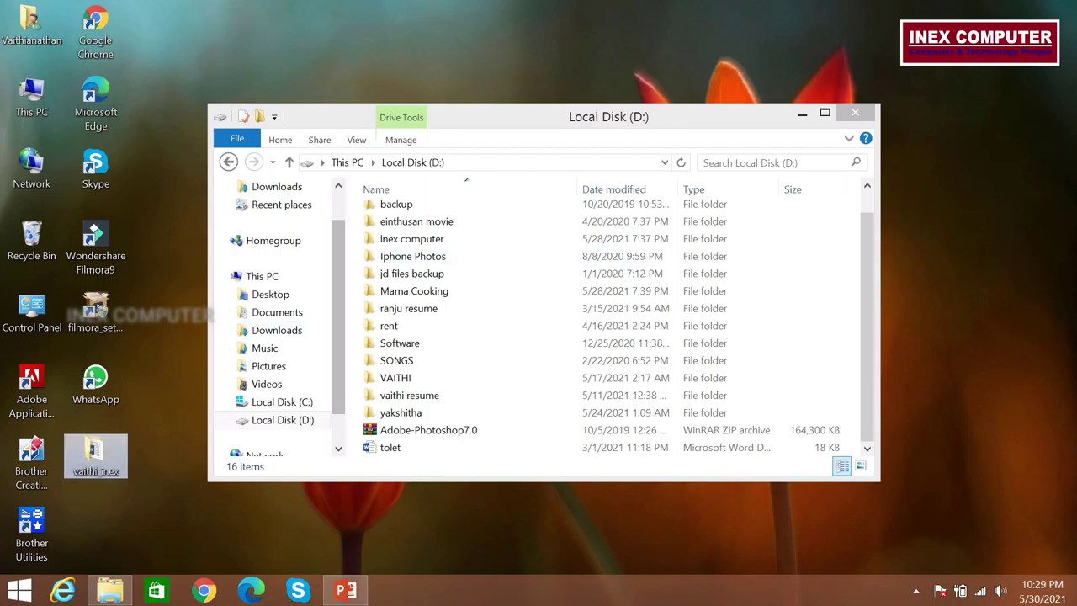
- Copy and paste the desktop folder vaithi_inex into Local Disk (D:), then delete the pasted copy
{"action": "right_click", "coordinate": [84, 451]}
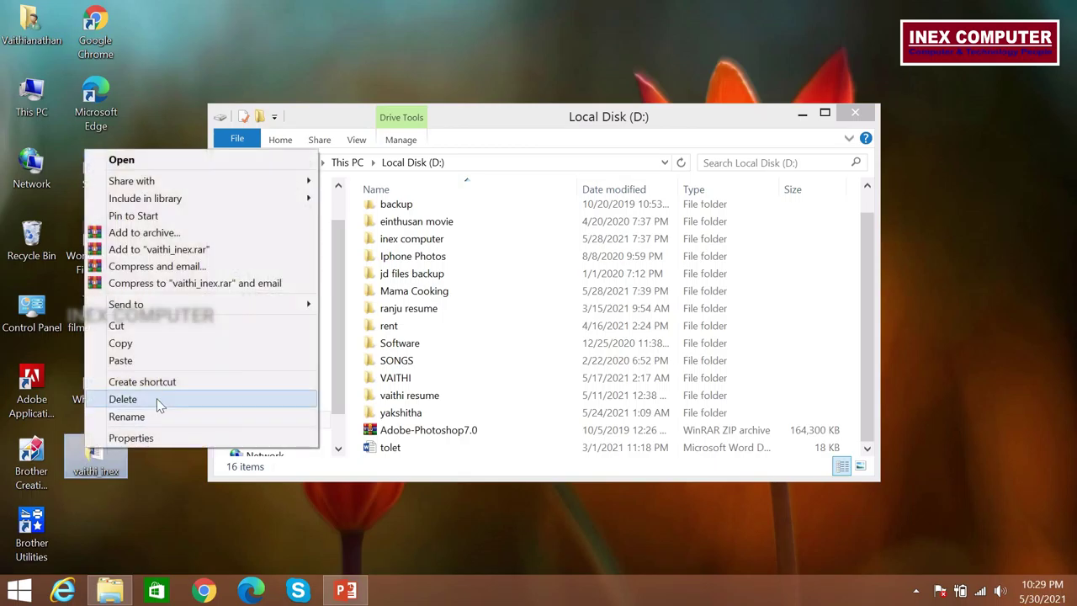
{"action": "left_click", "coordinate": [156, 343]}
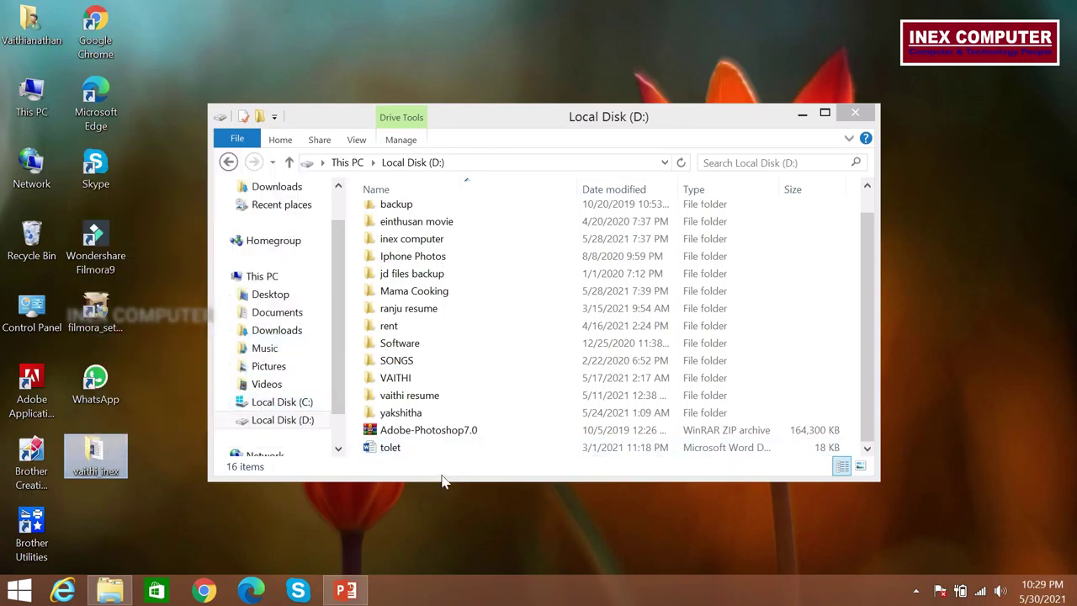
{"action": "left_click", "coordinate": [444, 477]}
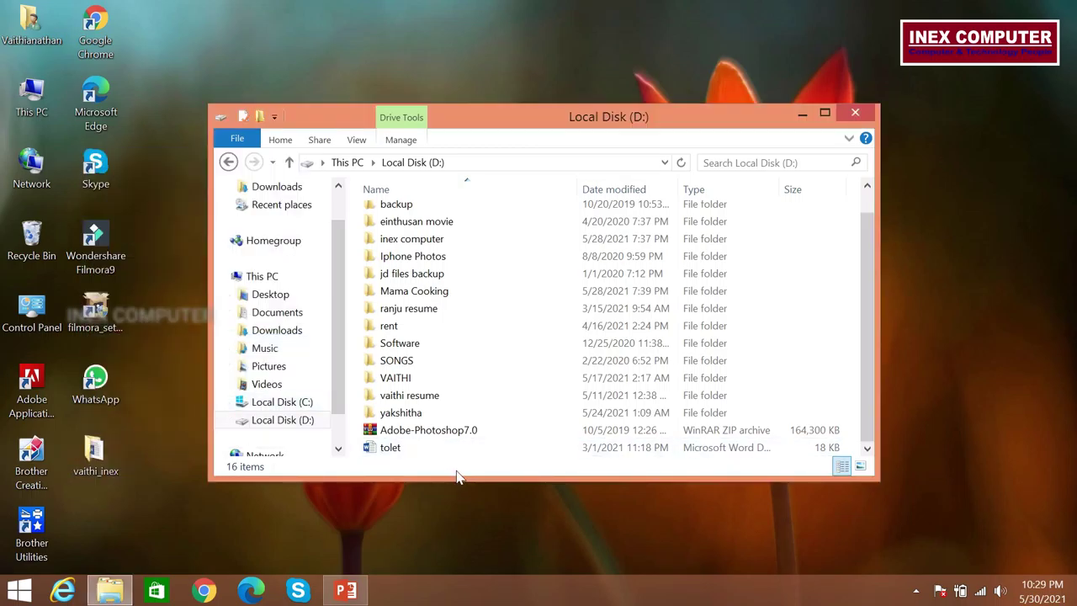
{"action": "right_click", "coordinate": [517, 459]}
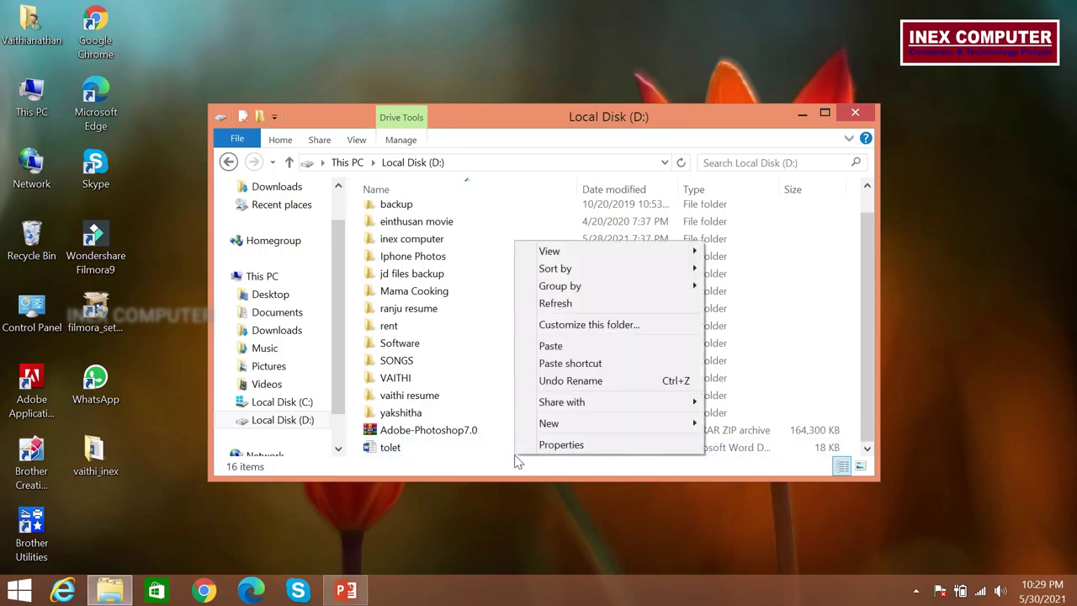
{"action": "left_click", "coordinate": [551, 346]}
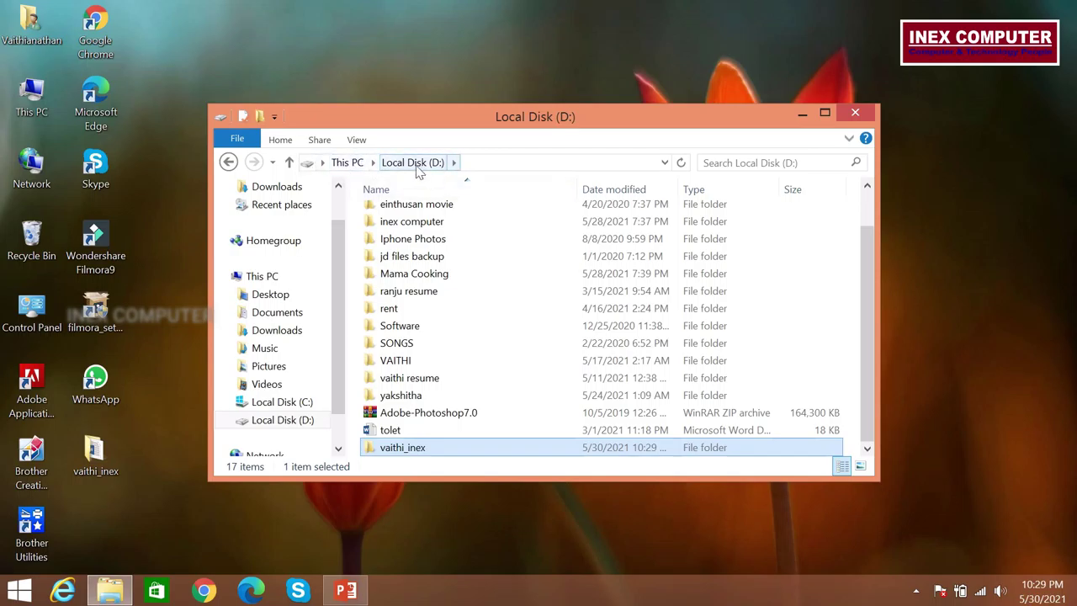
{"action": "key", "text": "Delete"}
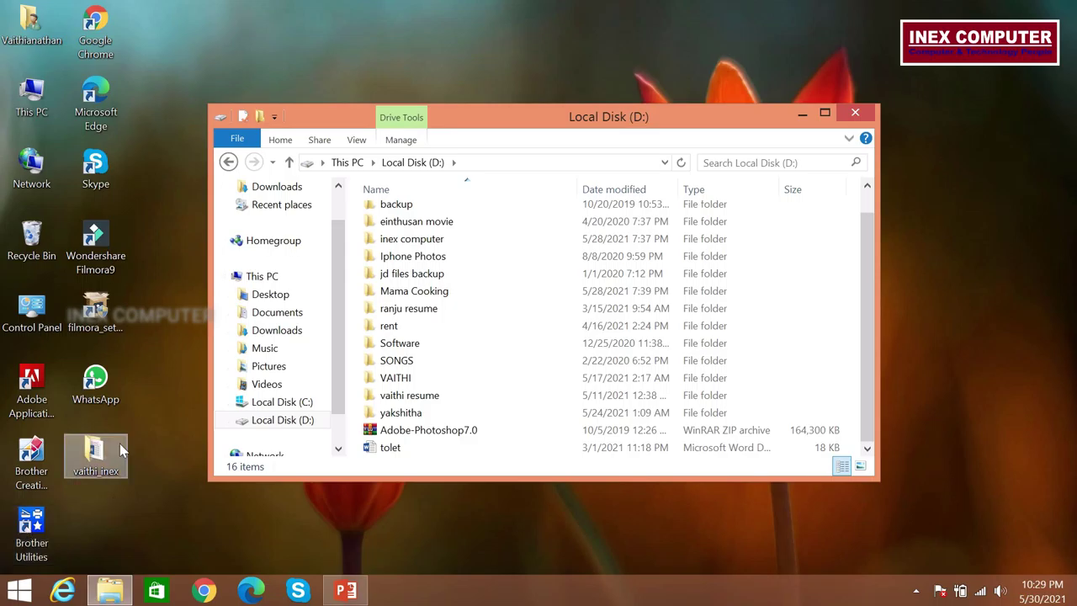
- Transfer another copy of vaithi_inex directly from the desktop into the Local Disk (D:) window, then delete that copy
{"action": "left_click_drag", "start_coordinate": [123, 453], "coordinate": [505, 451]}
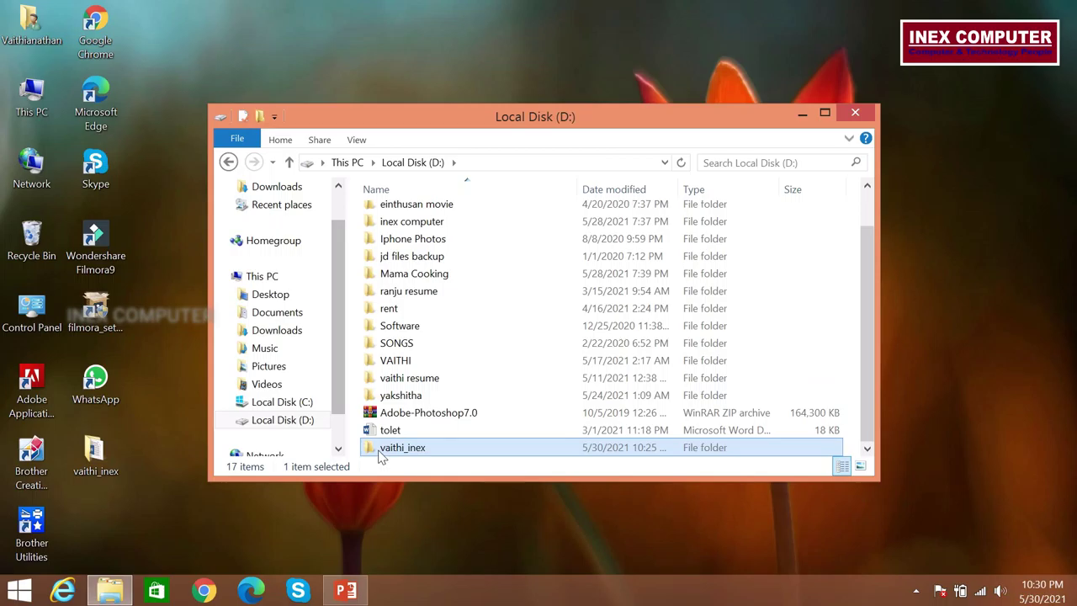
{"action": "mouse_move", "coordinate": [380, 454]}
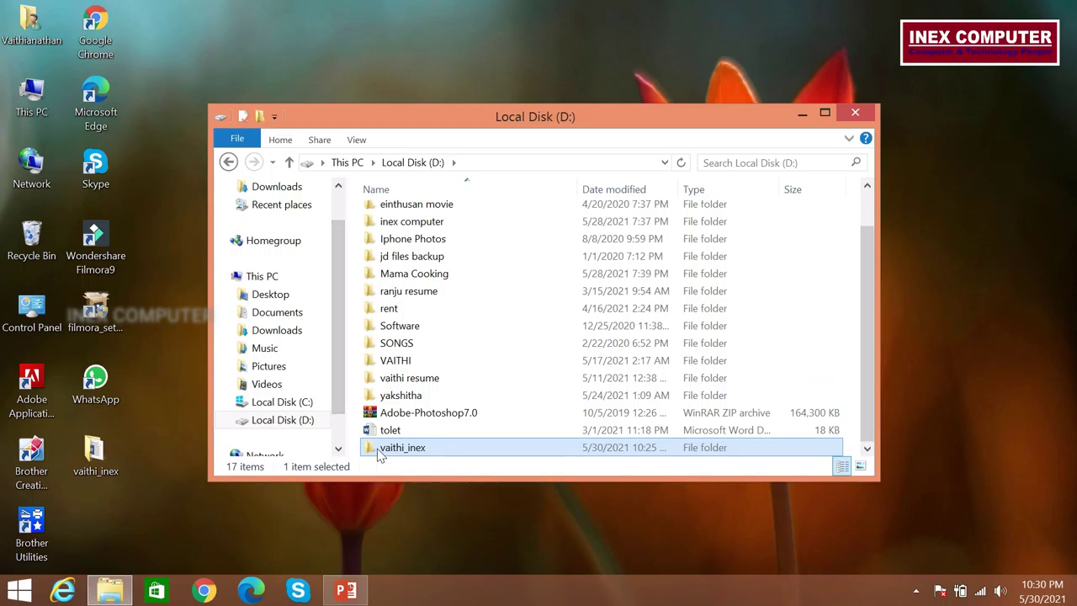
{"action": "key", "text": "Delete"}
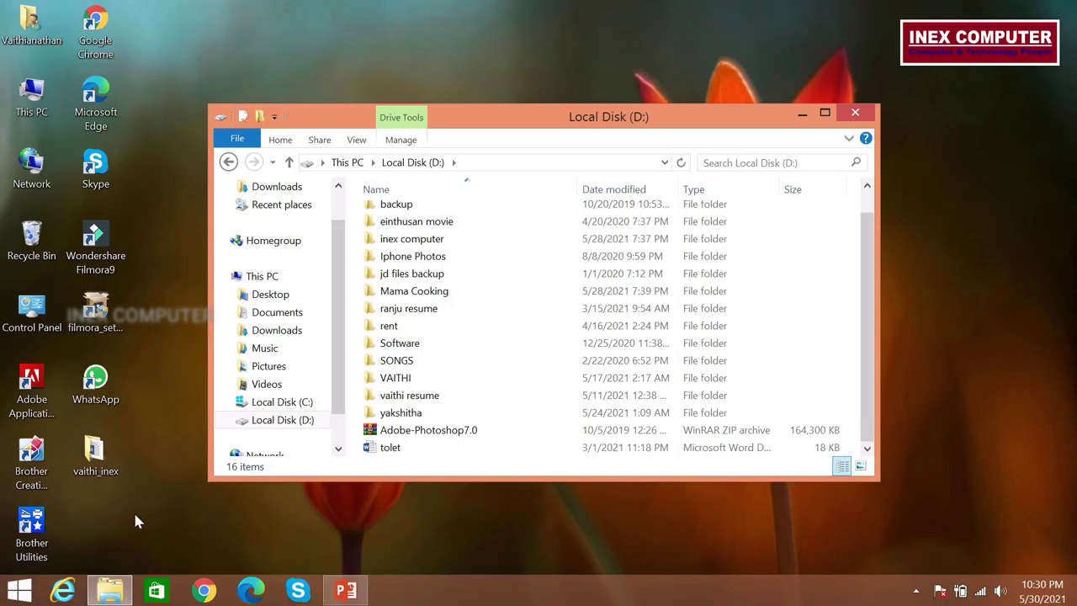
- Move the vaithi_inex folder from the desktop to Local Disk (D:), check its contents and return to the drive
{"action": "right_click", "coordinate": [95, 476]}
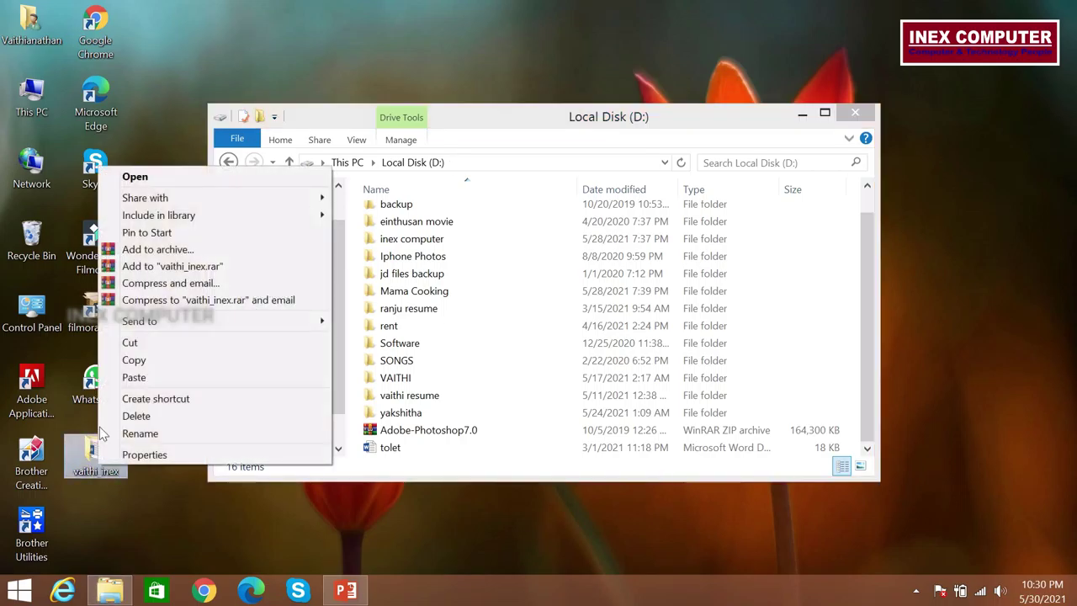
{"action": "left_click", "coordinate": [130, 342]}
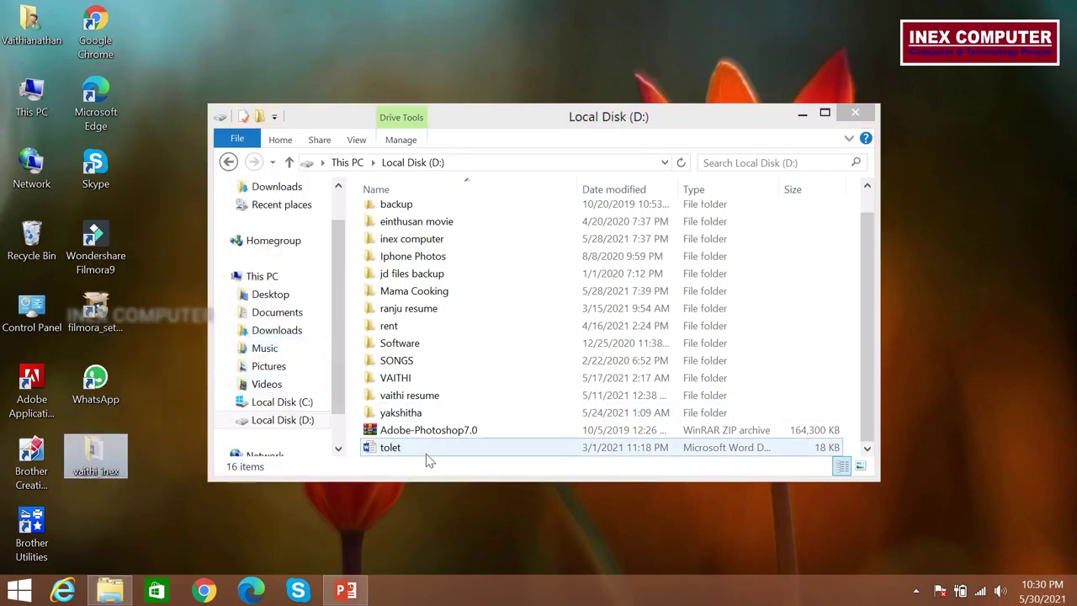
{"action": "right_click", "coordinate": [491, 457]}
{"action": "left_click", "coordinate": [537, 344]}
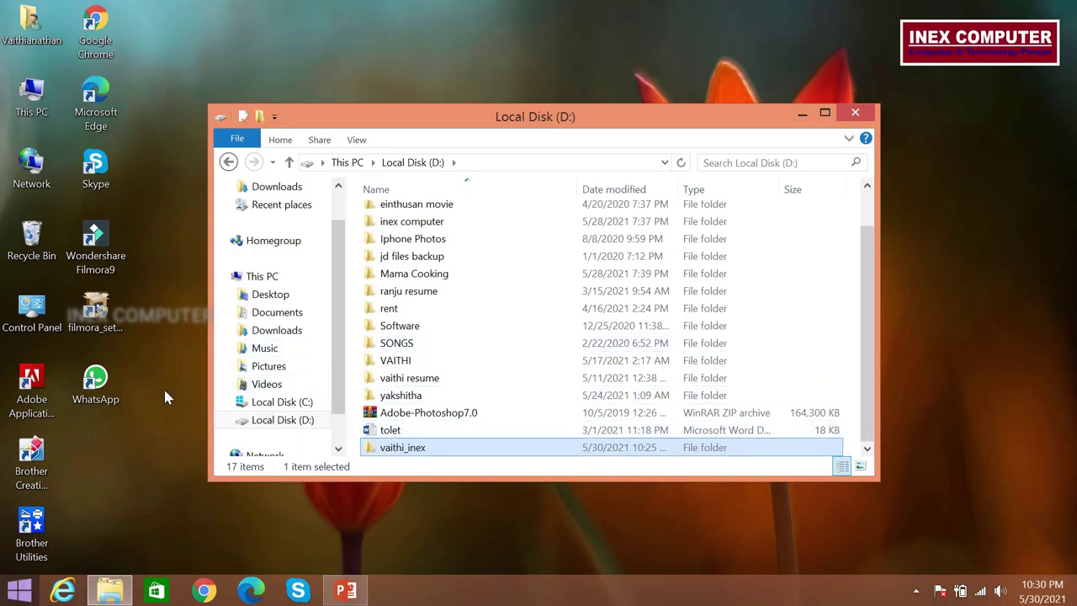
{"action": "double_click", "coordinate": [414, 453]}
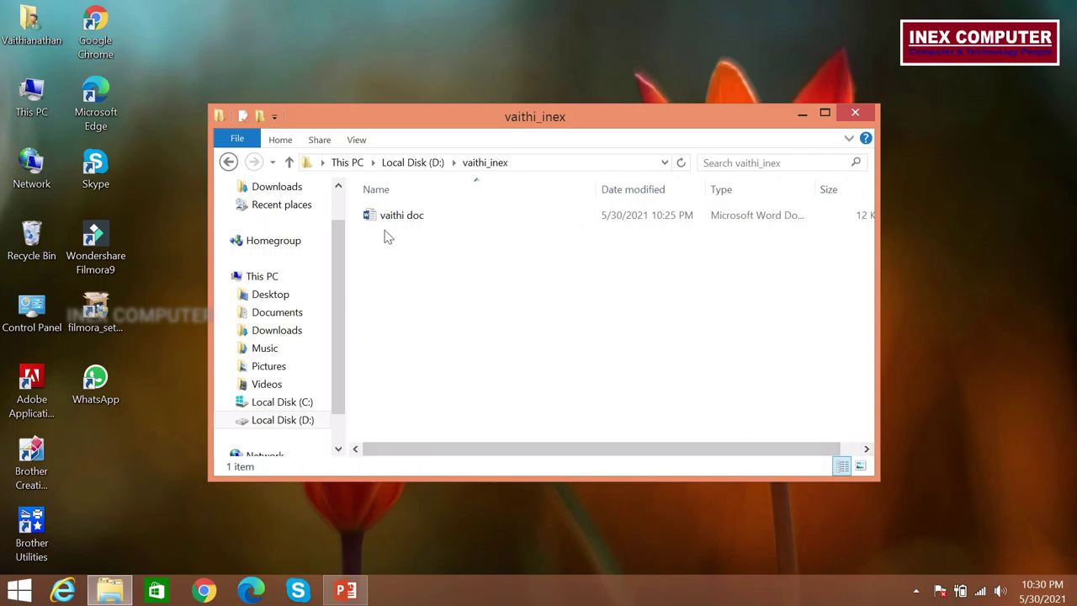
{"action": "left_click", "coordinate": [228, 163]}
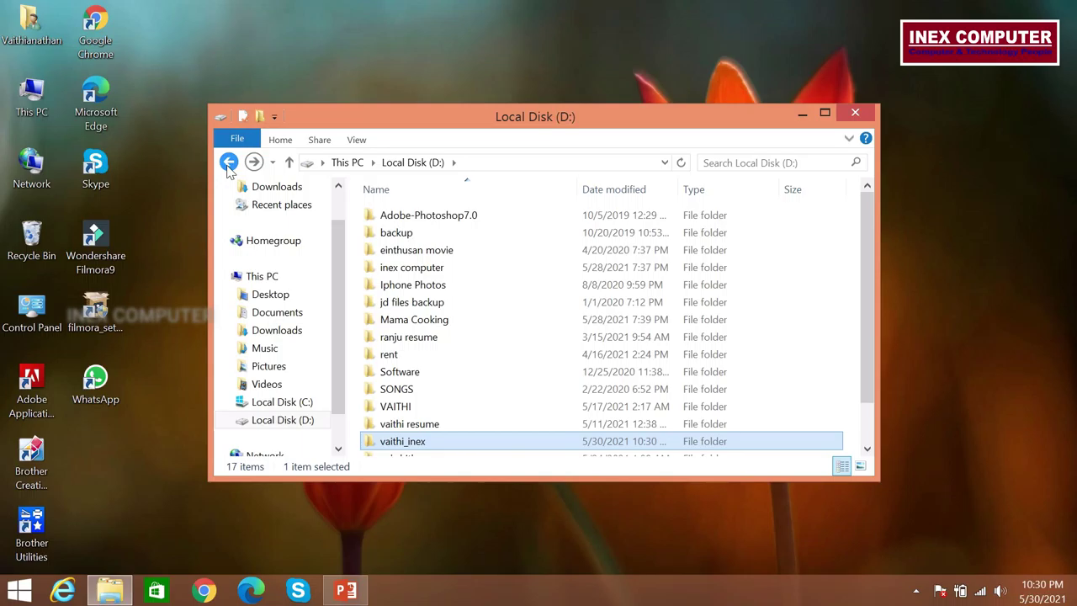
- Create a shortcut to the vaithi_inex folder in Local Disk (D:) and place a copy of it on the desktop
{"action": "right_click", "coordinate": [423, 443]}
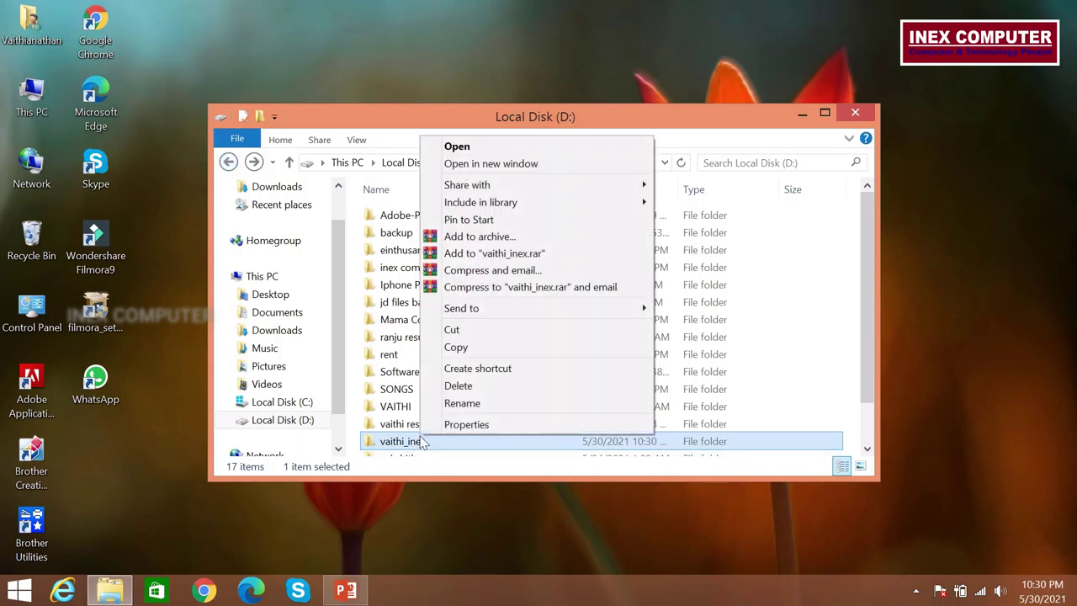
{"action": "left_click", "coordinate": [467, 368]}
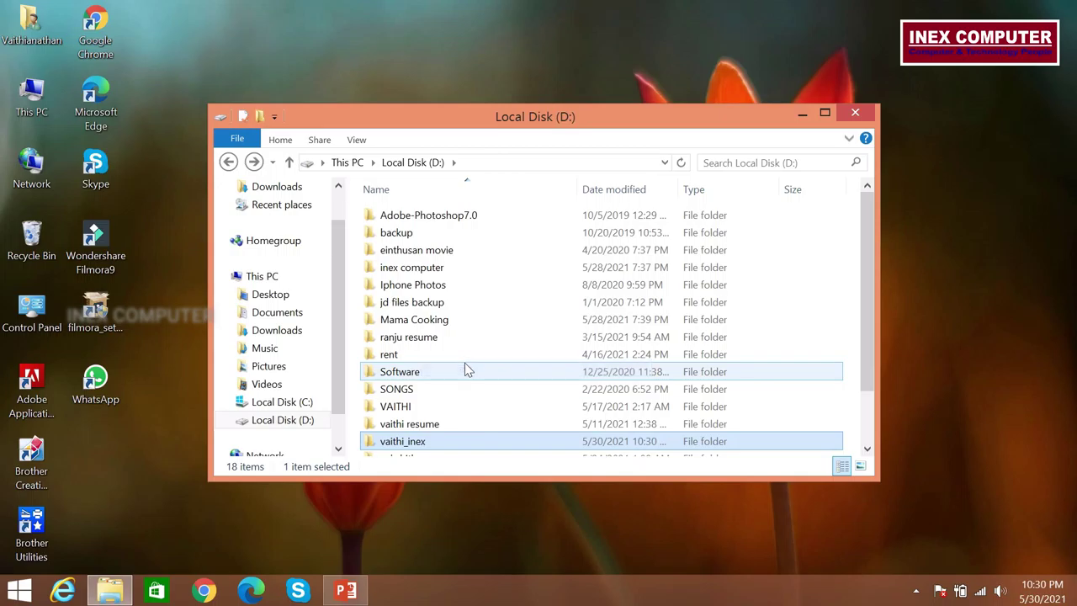
{"action": "scroll", "coordinate": [454, 383], "scroll_direction": "down", "scroll_amount": 2}
{"action": "left_click_drag", "start_coordinate": [398, 446], "coordinate": [113, 502]}
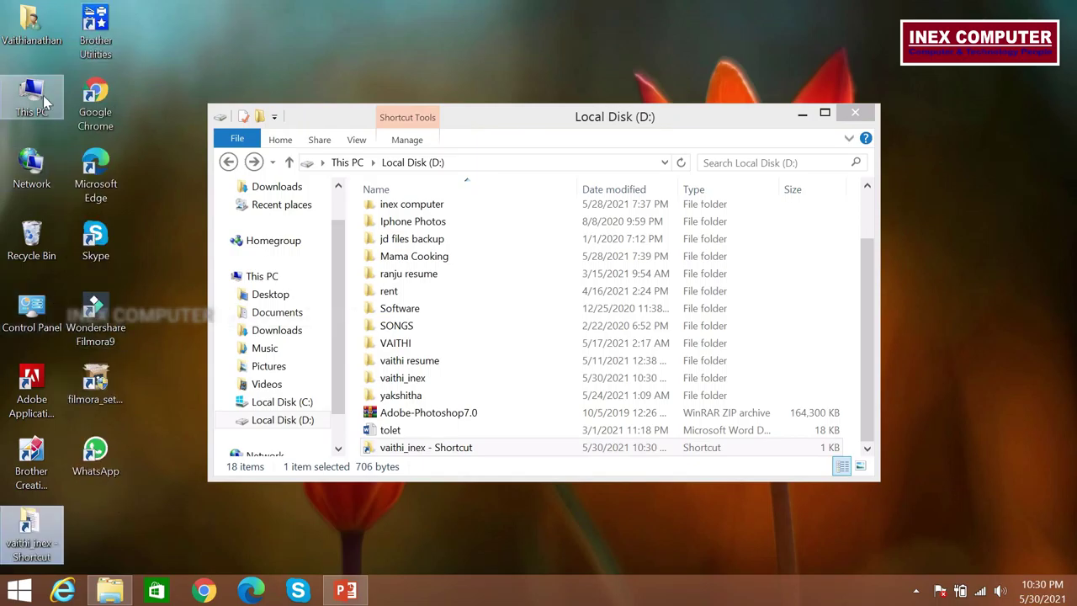
- Open vaithi_inex through its desktop shortcut, view the Word document vaithi doc, and close the document
{"action": "double_click", "coordinate": [32, 538]}
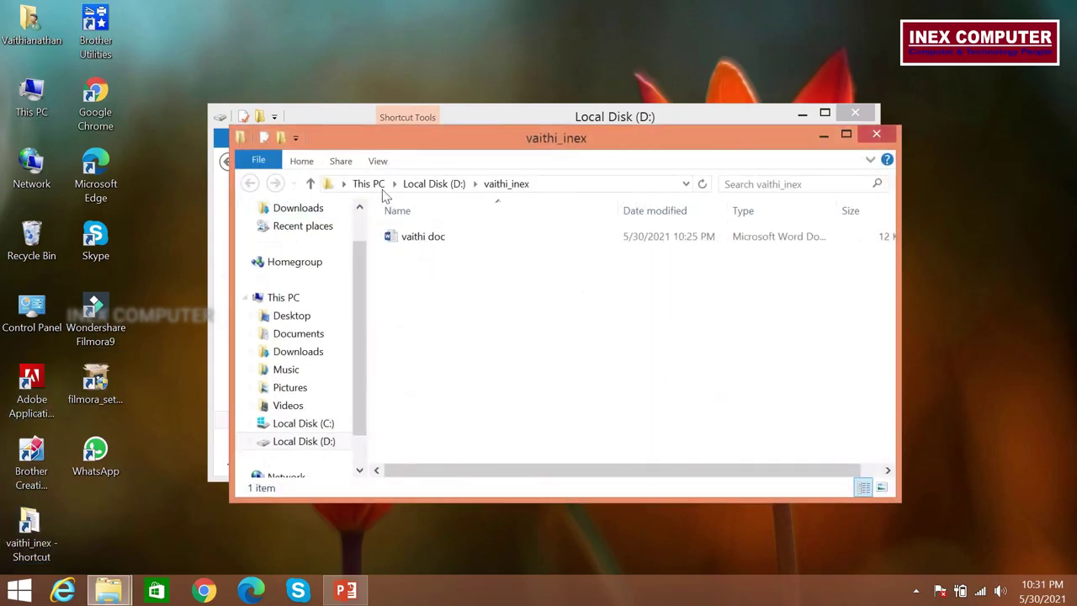
{"action": "double_click", "coordinate": [424, 235]}
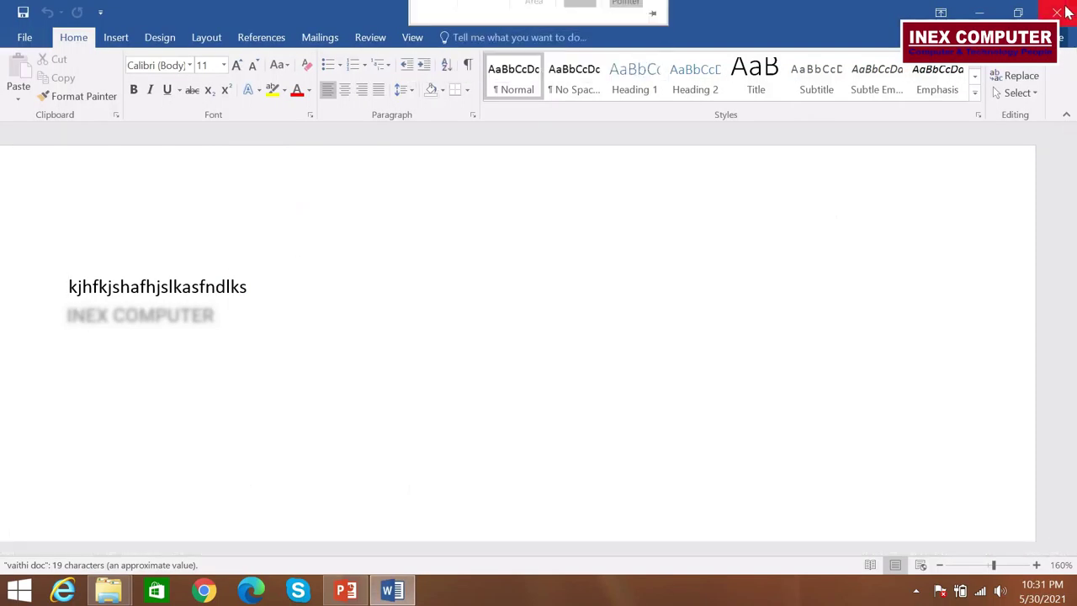
{"action": "left_click", "coordinate": [1057, 11]}
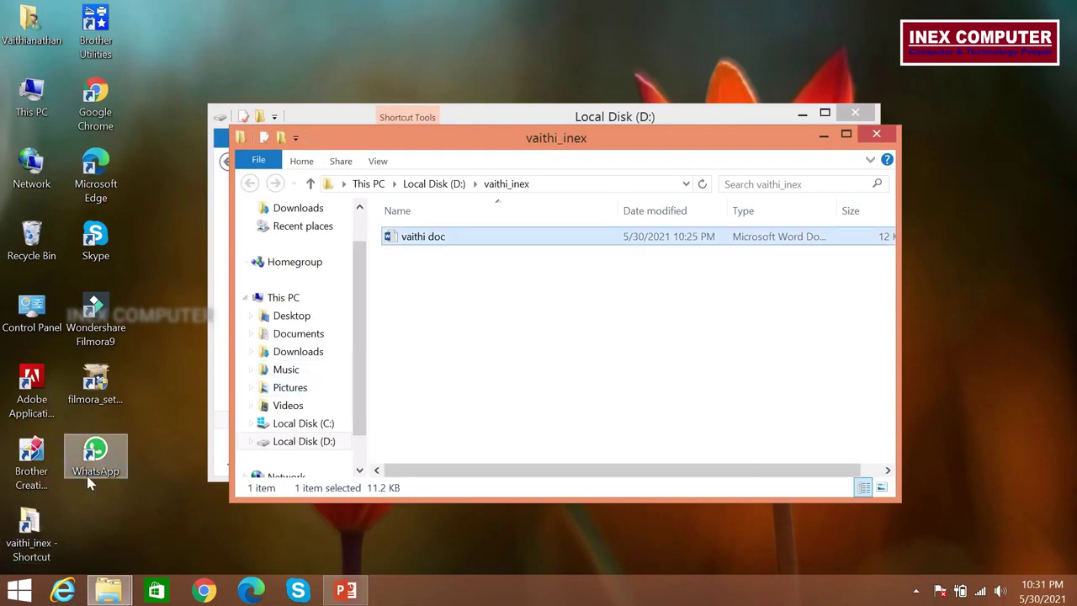
- Delete the vaithi_inex shortcut from the desktop
{"action": "left_click", "coordinate": [33, 532]}
{"action": "key", "text": "Delete"}
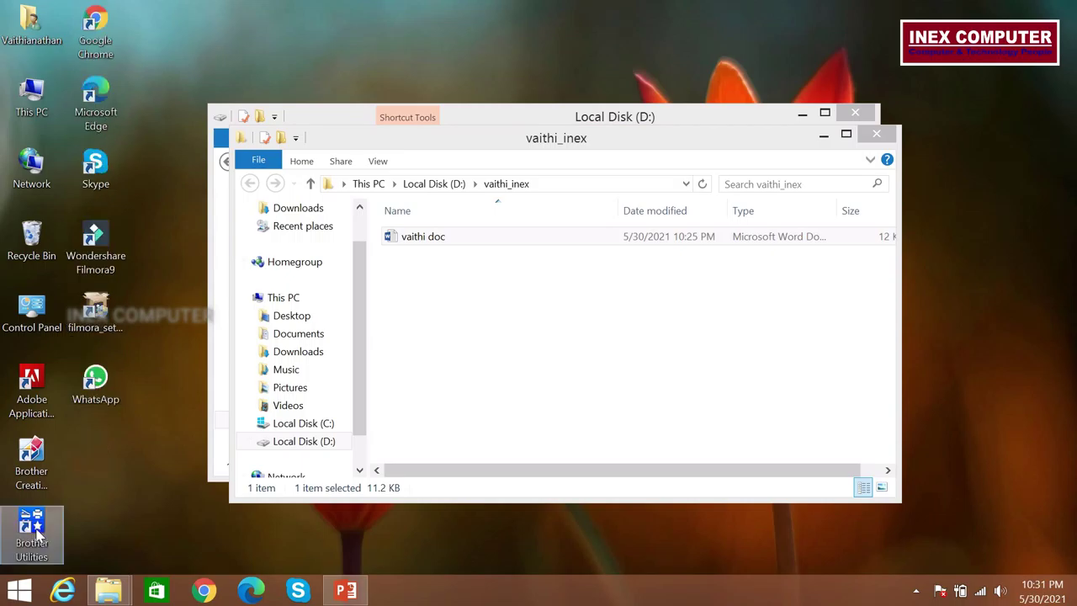
- Review the commands available for the vaithi doc file, then deselect the file
{"action": "left_click", "coordinate": [402, 238]}
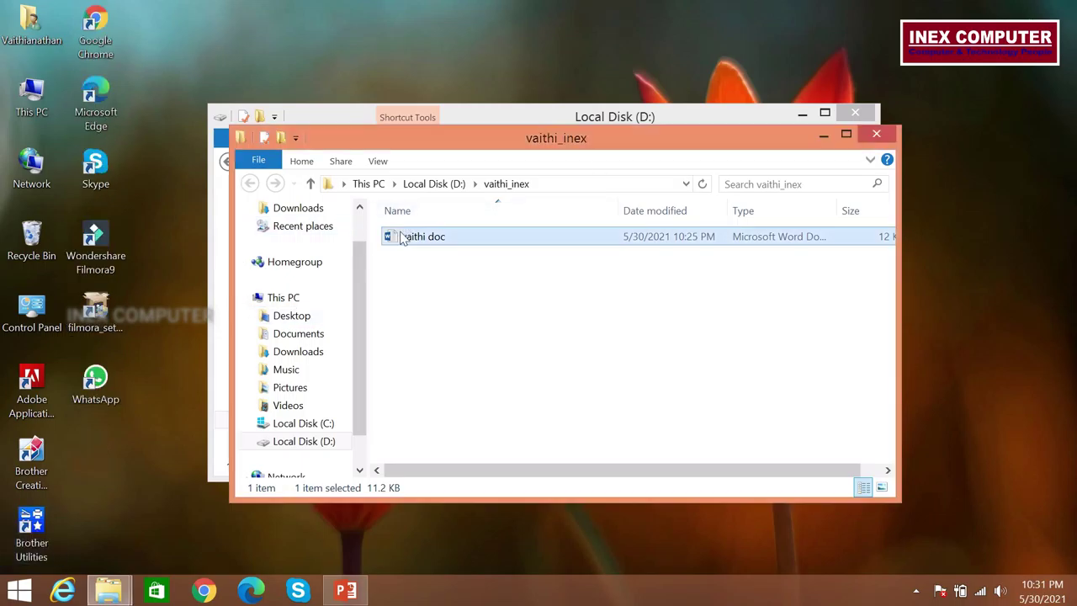
{"action": "right_click", "coordinate": [402, 237]}
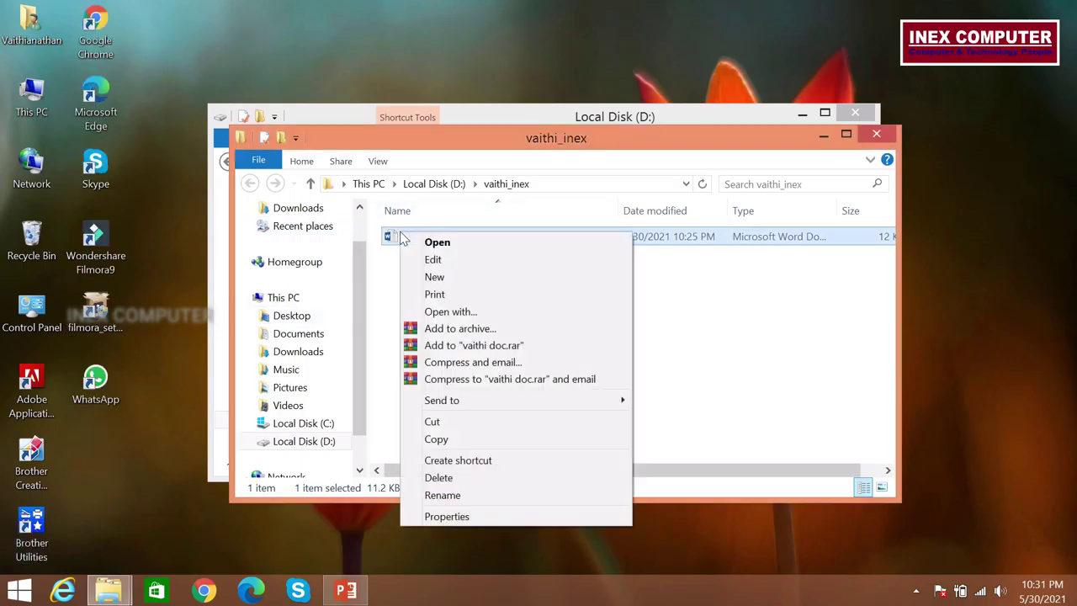
{"action": "left_click", "coordinate": [681, 318]}
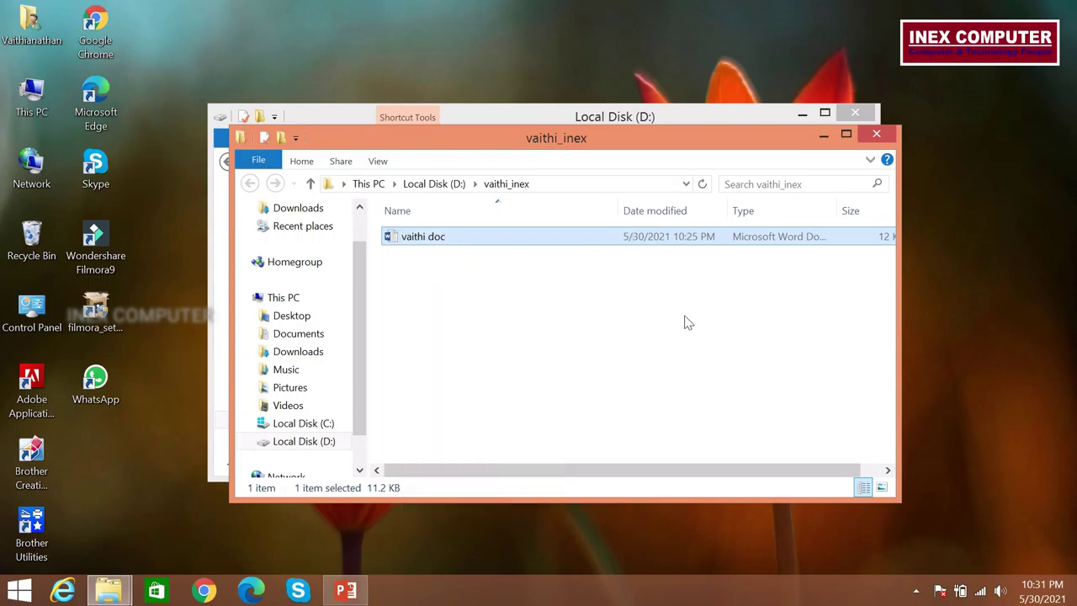
{"action": "left_click", "coordinate": [684, 319]}
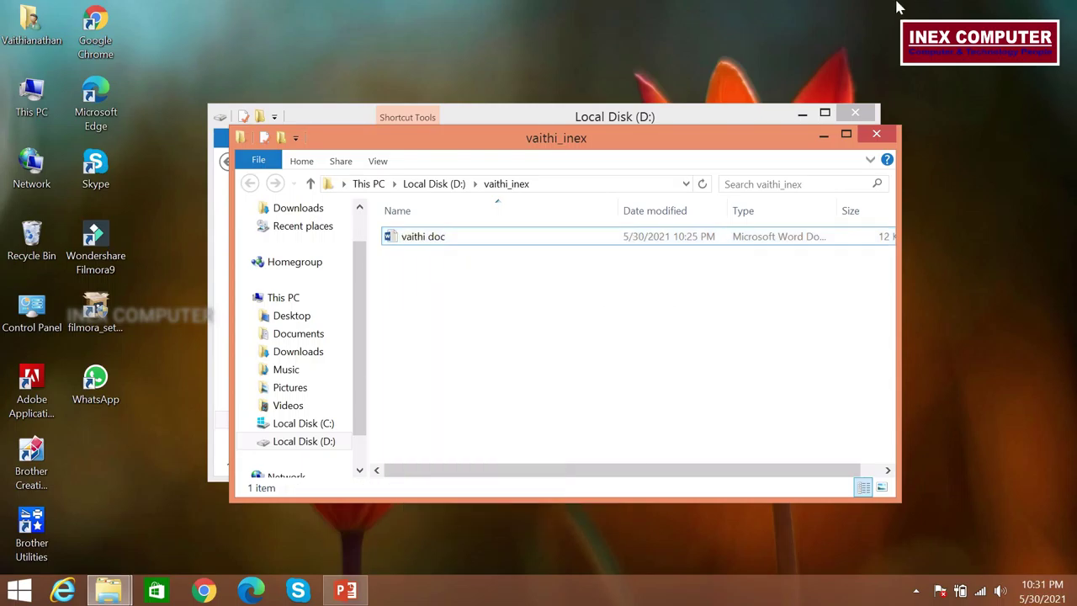
- Close the vaithi_inex and Local Disk (D:) folder windows
{"action": "left_click", "coordinate": [875, 135]}
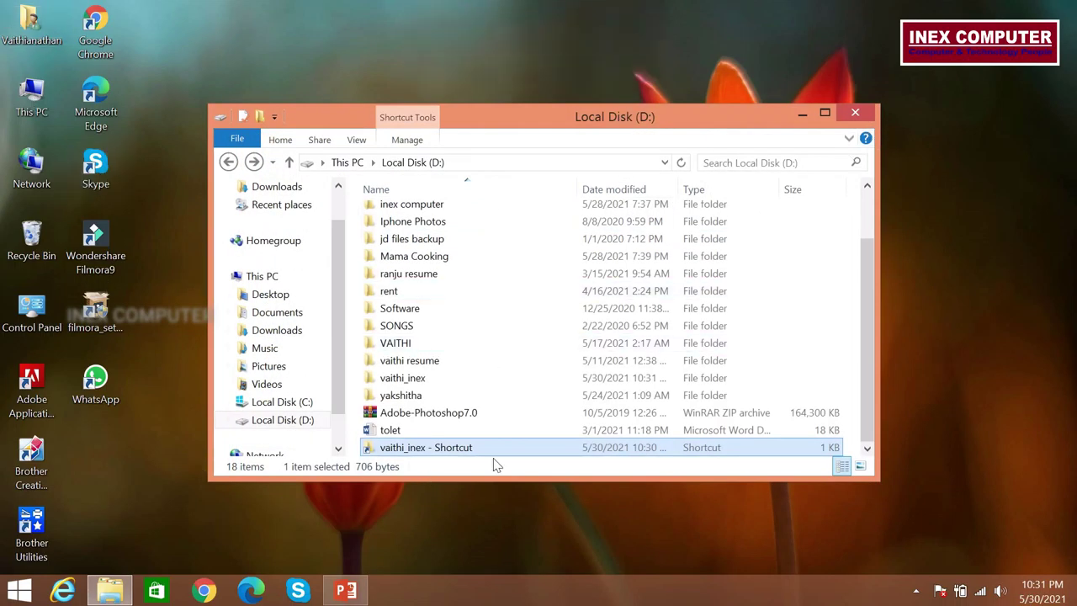
{"action": "left_click", "coordinate": [857, 116]}
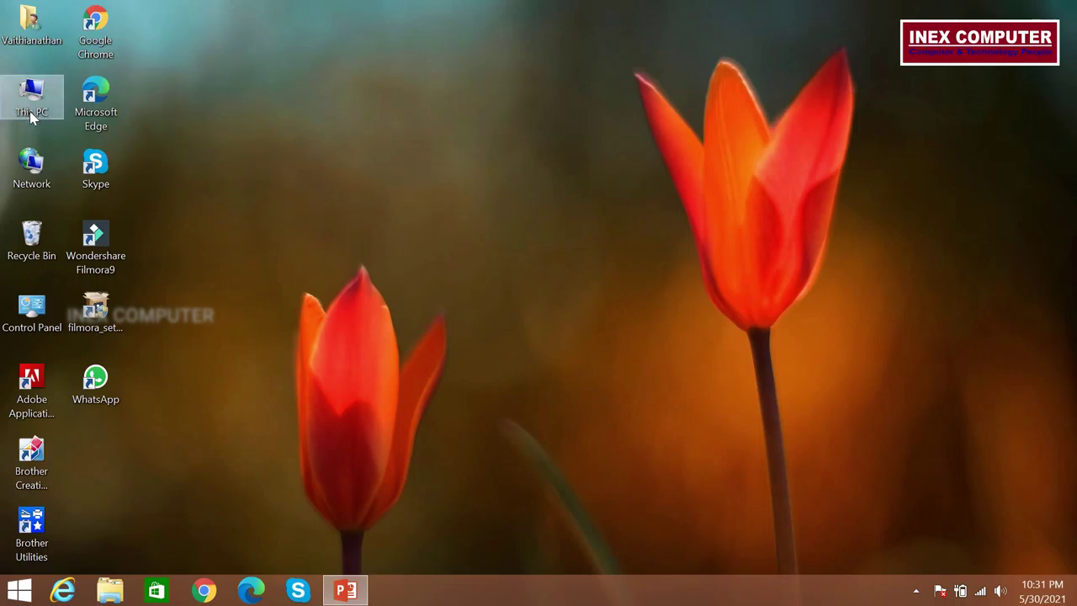
- View the basic system information of This PC in a maximized window, then close it
{"action": "right_click", "coordinate": [32, 117]}
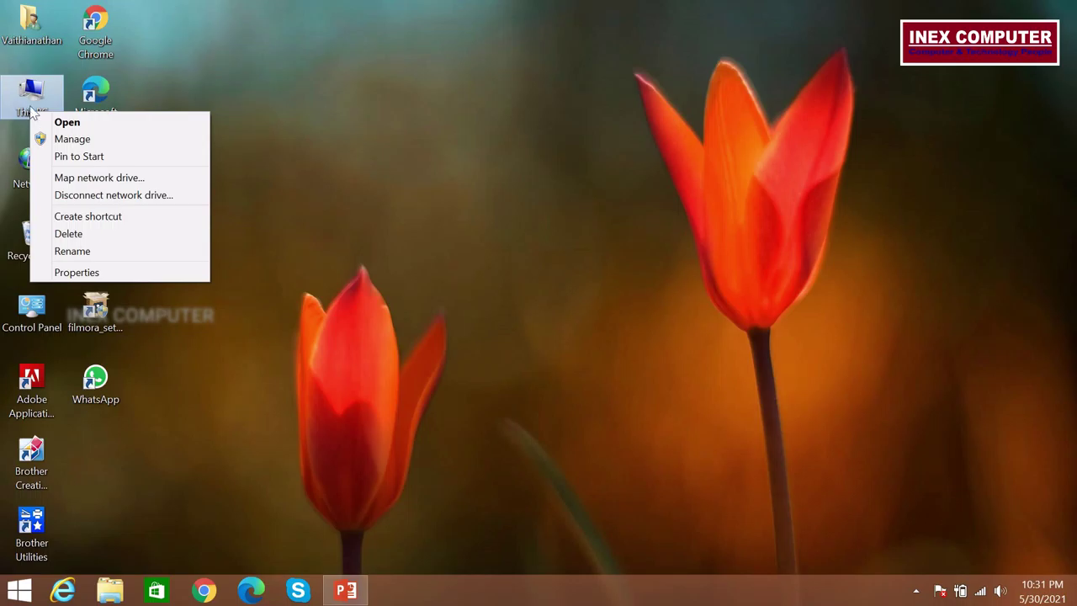
{"action": "left_click", "coordinate": [280, 323]}
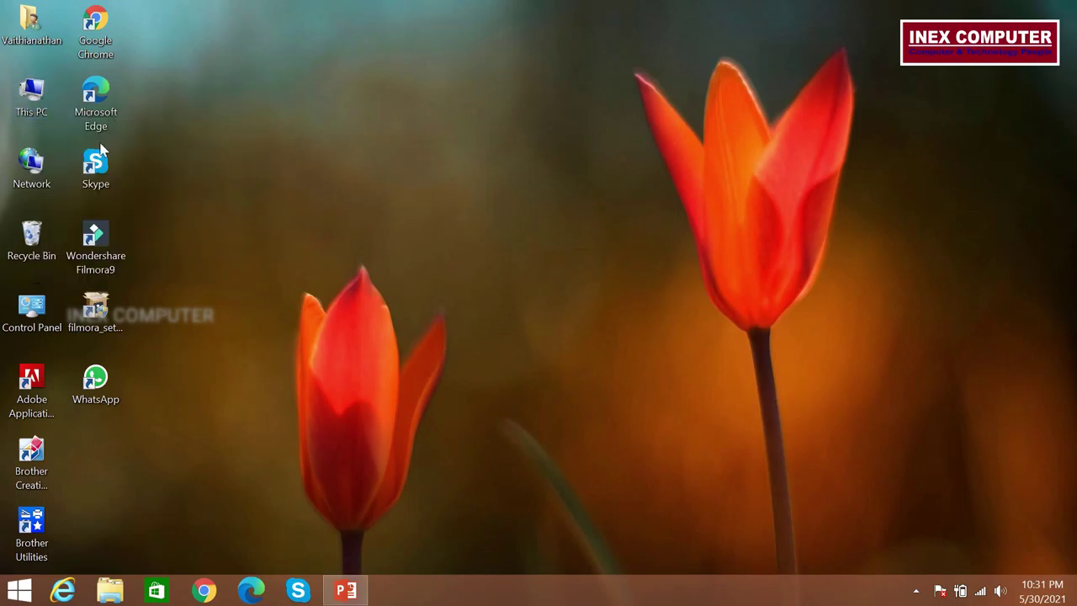
{"action": "right_click", "coordinate": [35, 87]}
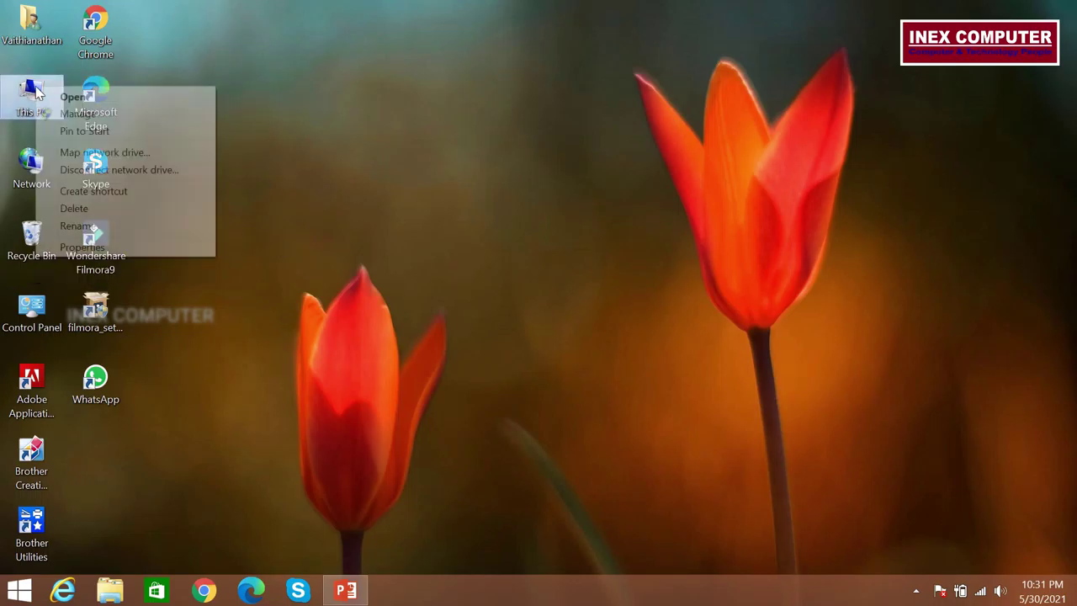
{"action": "left_click", "coordinate": [81, 246]}
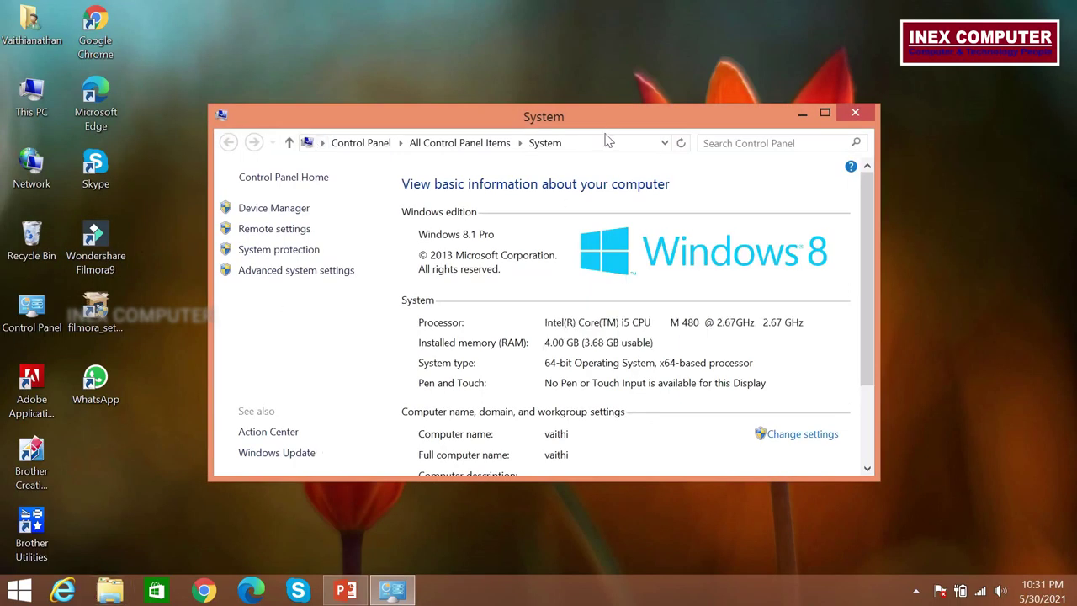
{"action": "double_click", "coordinate": [618, 119]}
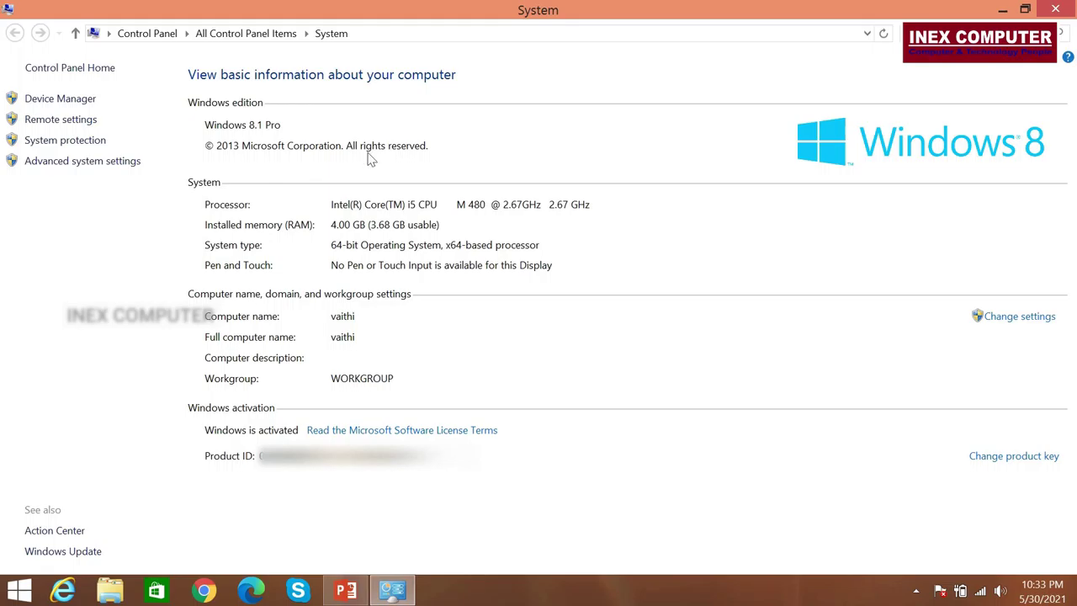
{"action": "left_click", "coordinate": [1057, 9]}
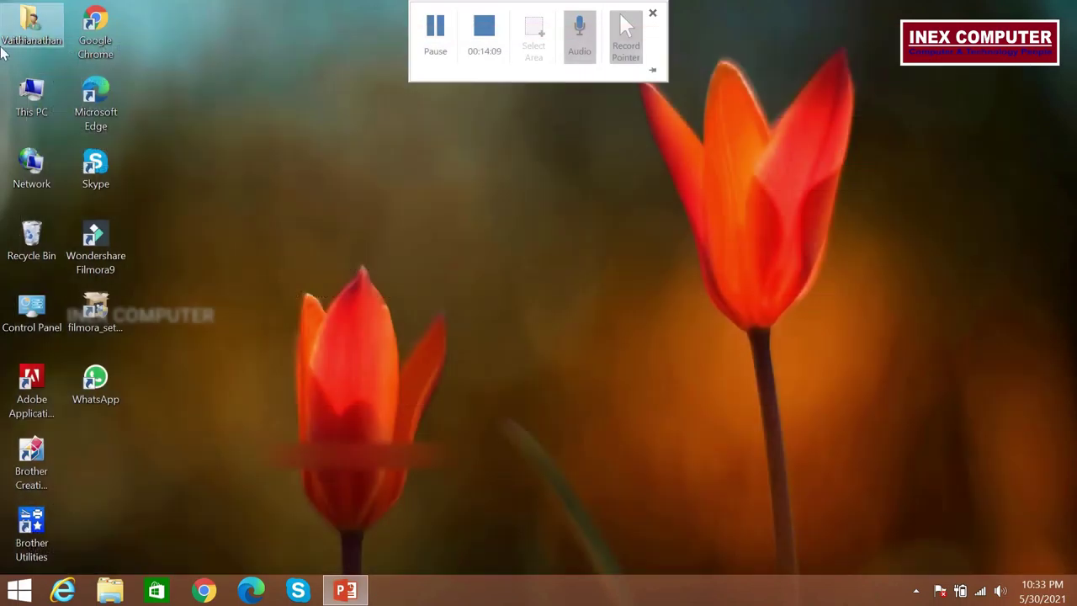
- Reopen the properties of This PC, review the Windows edition and activation information, and close the System window
{"action": "left_click", "coordinate": [25, 104]}
{"action": "right_click", "coordinate": [25, 104]}
{"action": "left_click", "coordinate": [101, 264]}
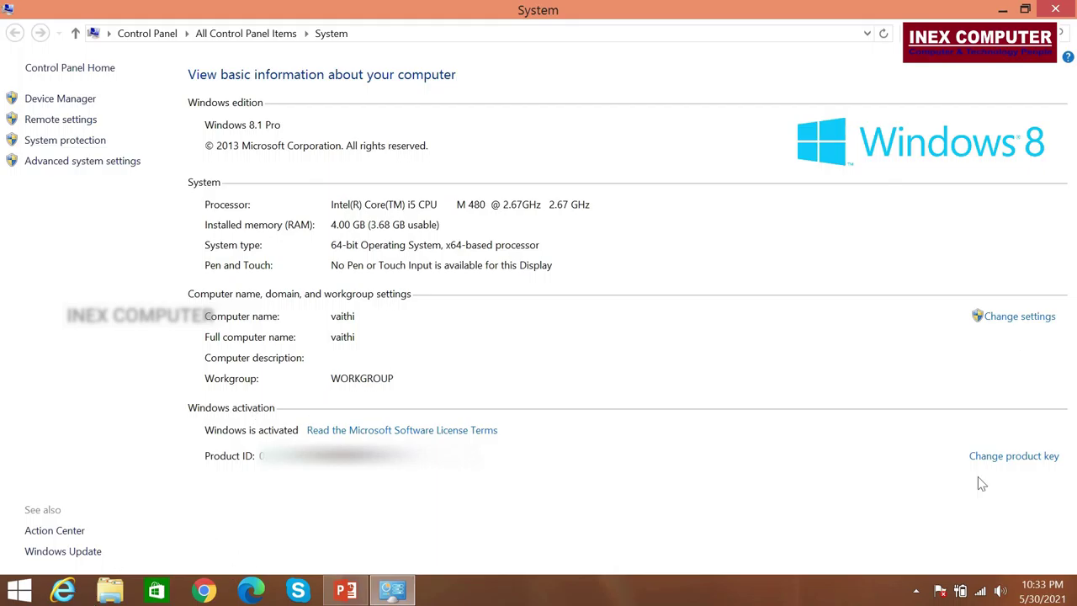
{"action": "left_click", "coordinate": [1057, 10]}
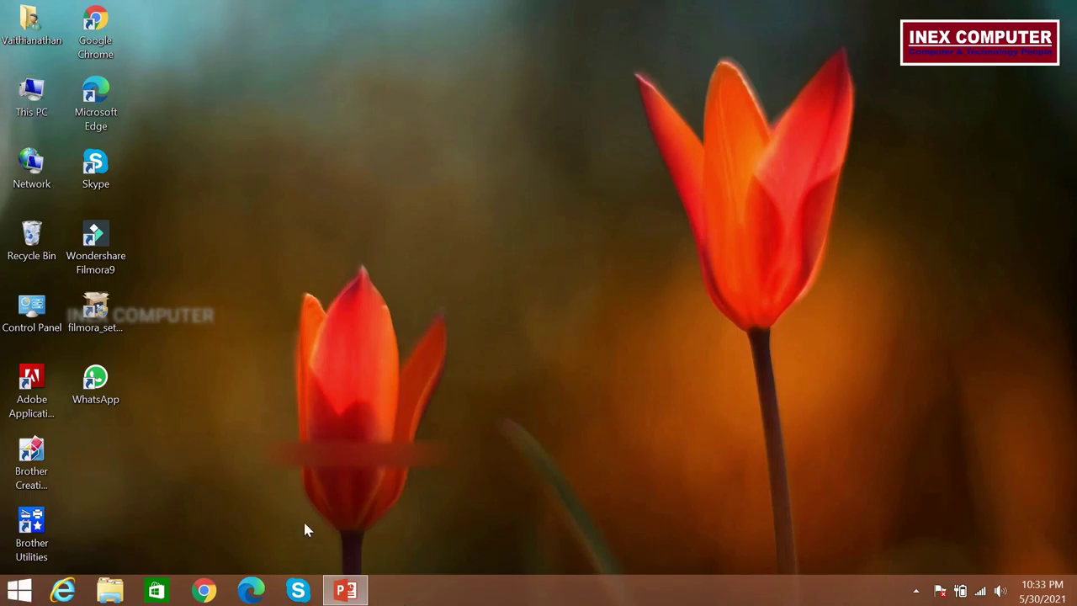
- Open This PC in a maximized window and look into the Desktop and Documents folders, returning to This PC
{"action": "double_click", "coordinate": [30, 99]}
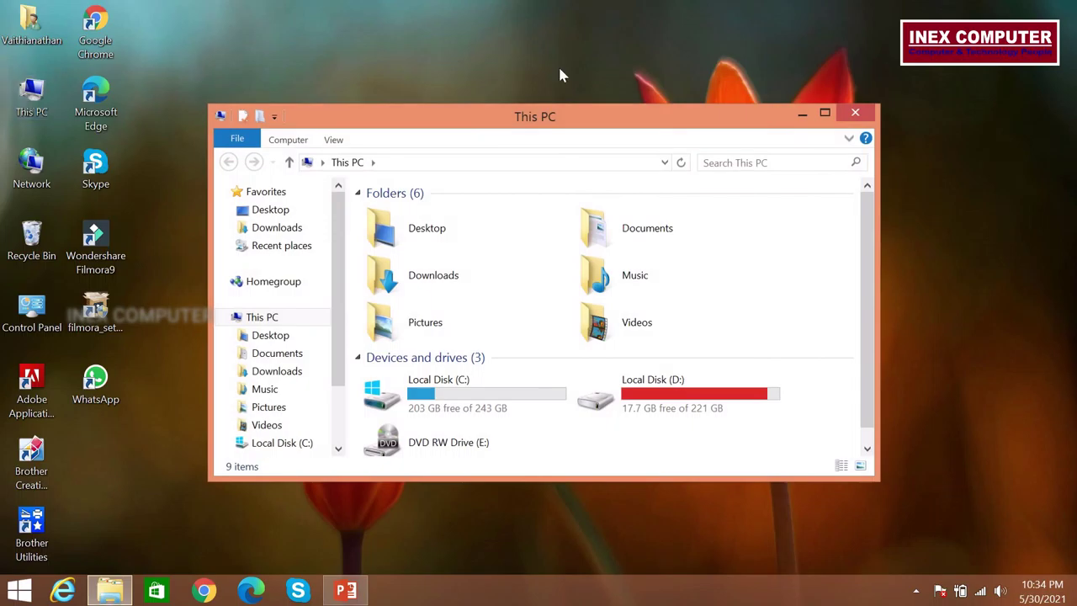
{"action": "double_click", "coordinate": [606, 124]}
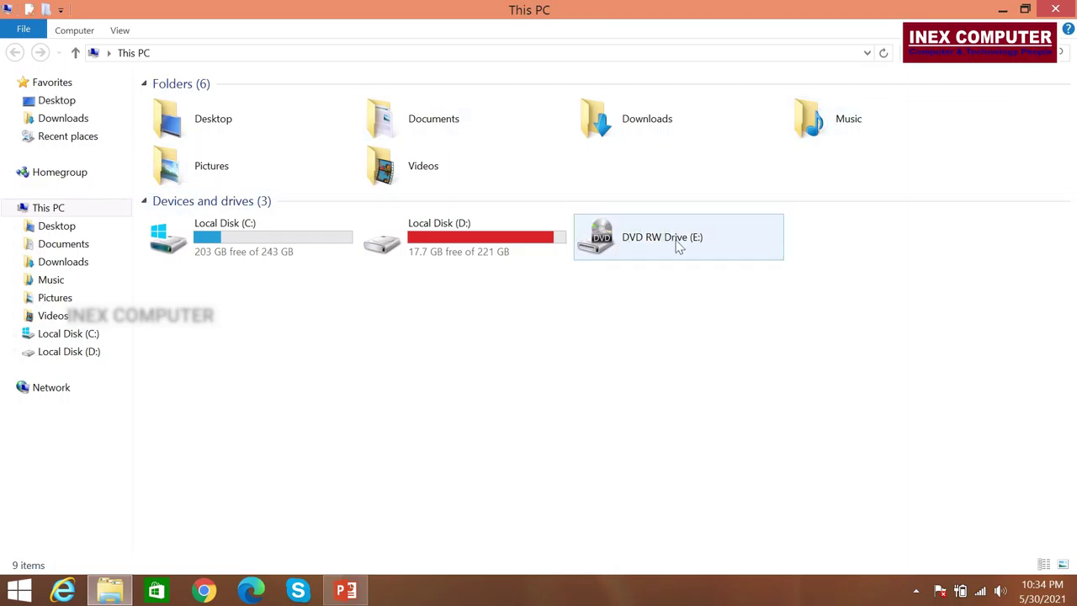
{"action": "left_click", "coordinate": [230, 137]}
{"action": "double_click", "coordinate": [227, 130]}
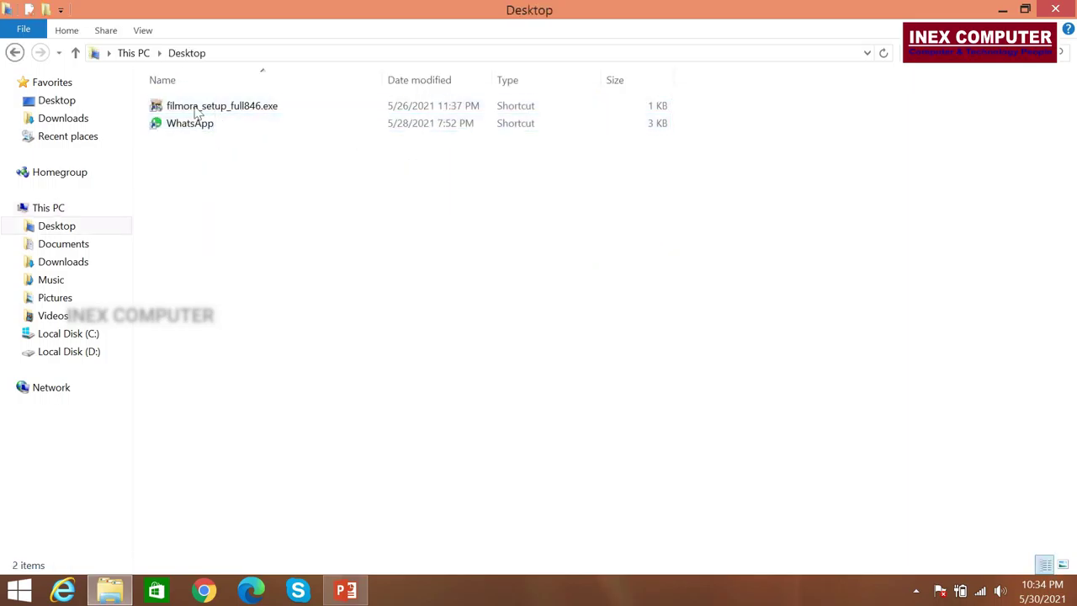
{"action": "left_click", "coordinate": [15, 53]}
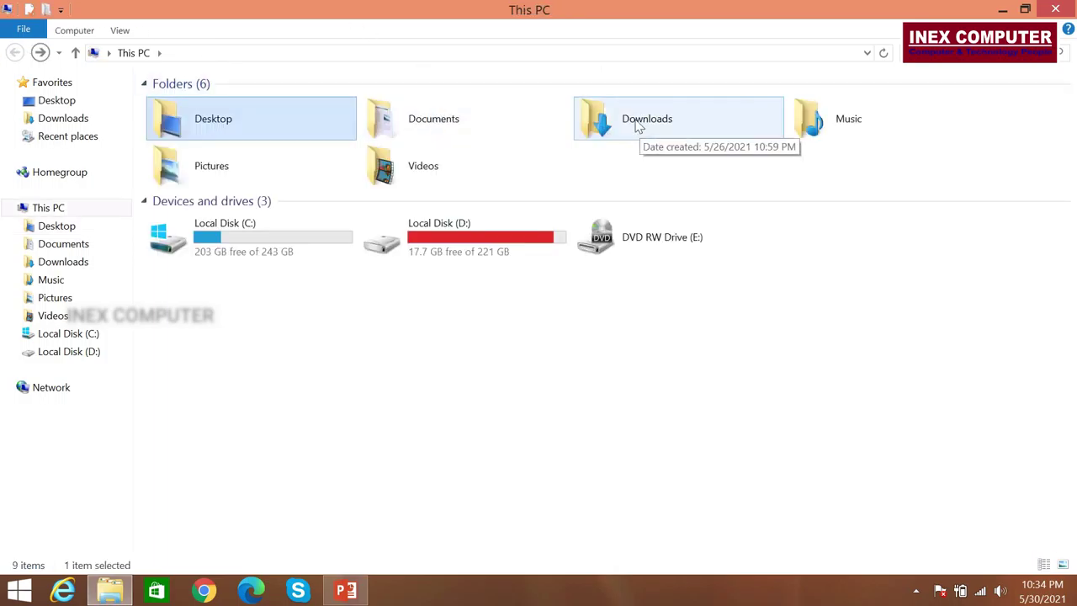
{"action": "double_click", "coordinate": [437, 124]}
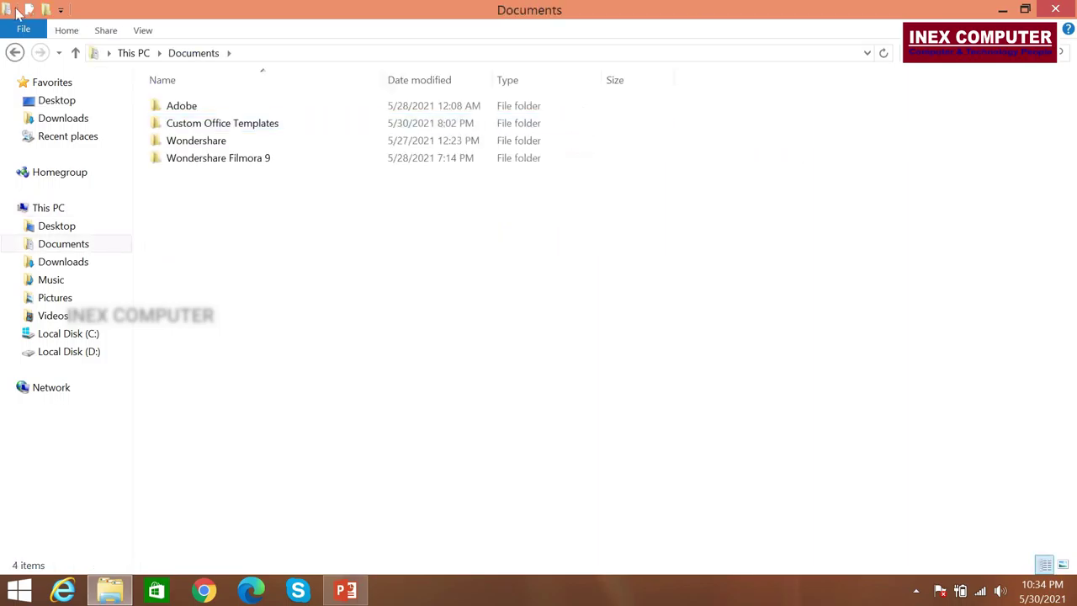
{"action": "left_click", "coordinate": [14, 52]}
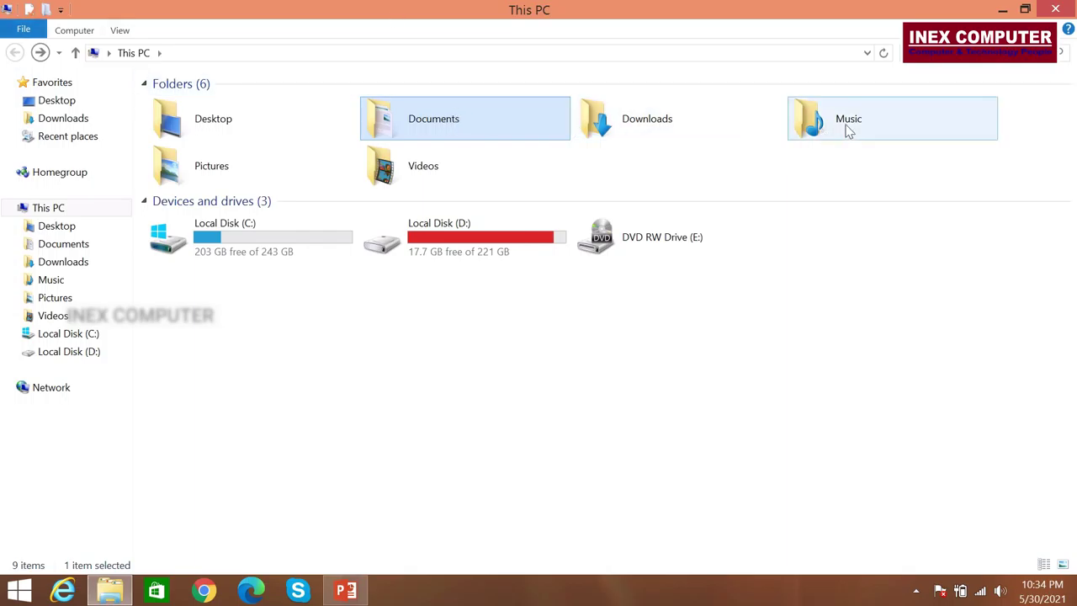
- Look into the Pictures folder with its ControlCenter4 subfolder and the Videos folder, returning to This PC
{"action": "double_click", "coordinate": [212, 165]}
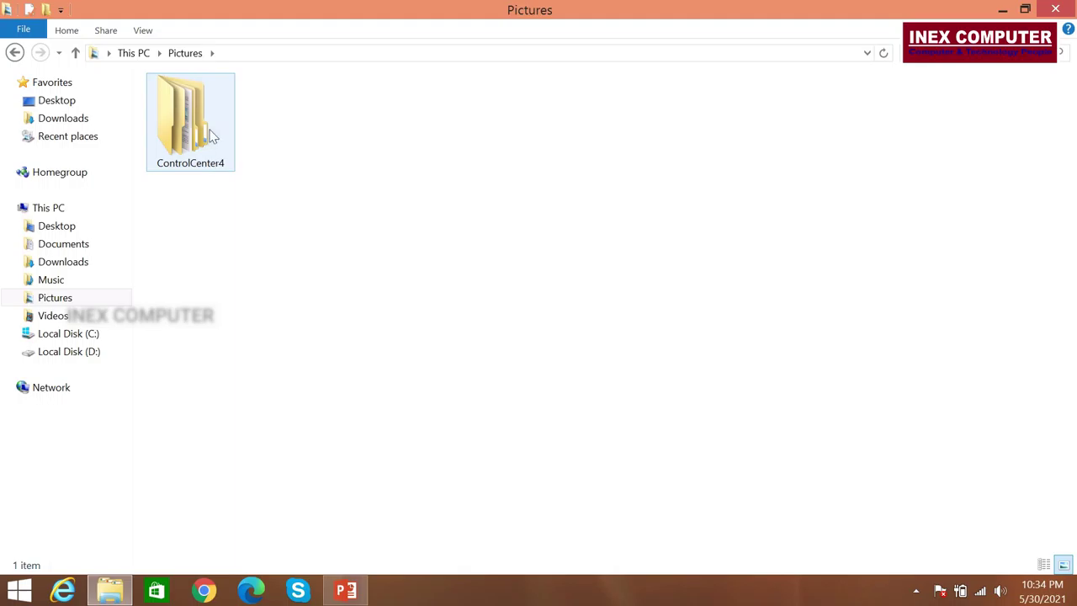
{"action": "double_click", "coordinate": [212, 137]}
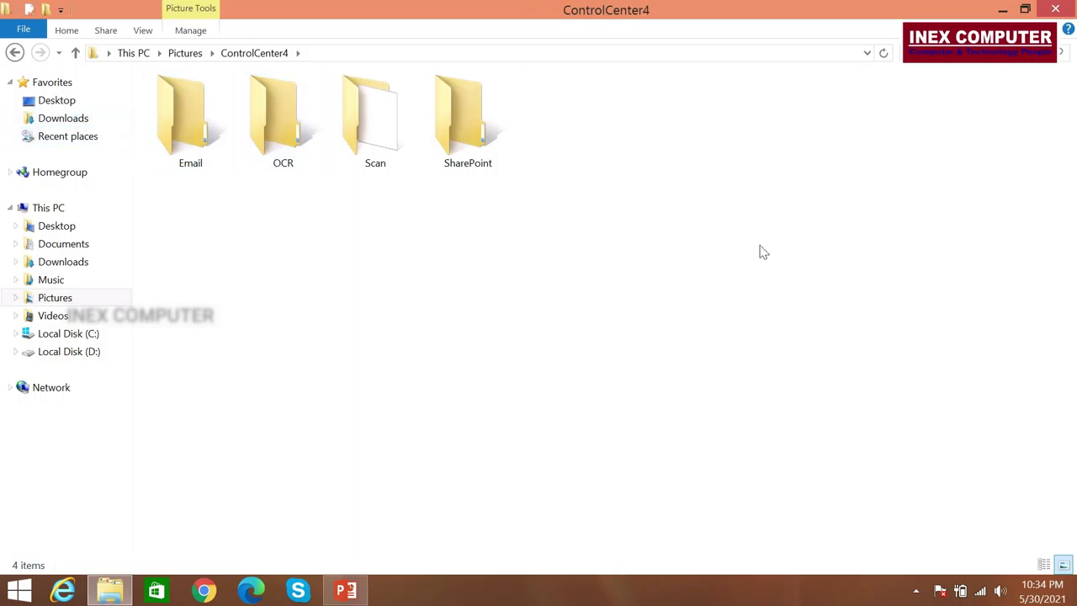
{"action": "key", "text": "Right"}
{"action": "left_click", "coordinate": [14, 53]}
{"action": "left_click", "coordinate": [14, 53]}
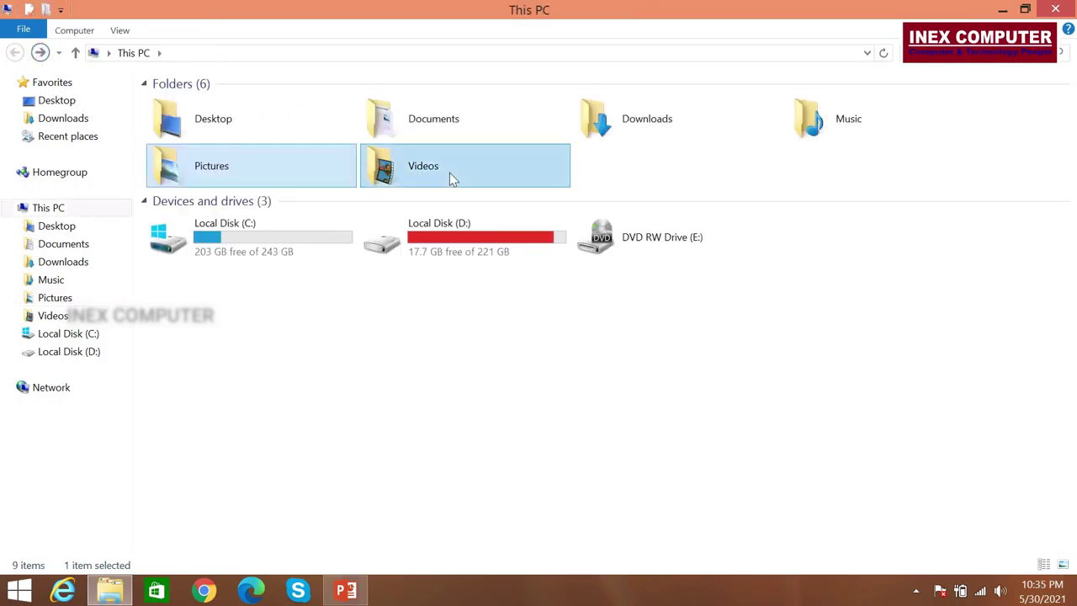
{"action": "double_click", "coordinate": [449, 172]}
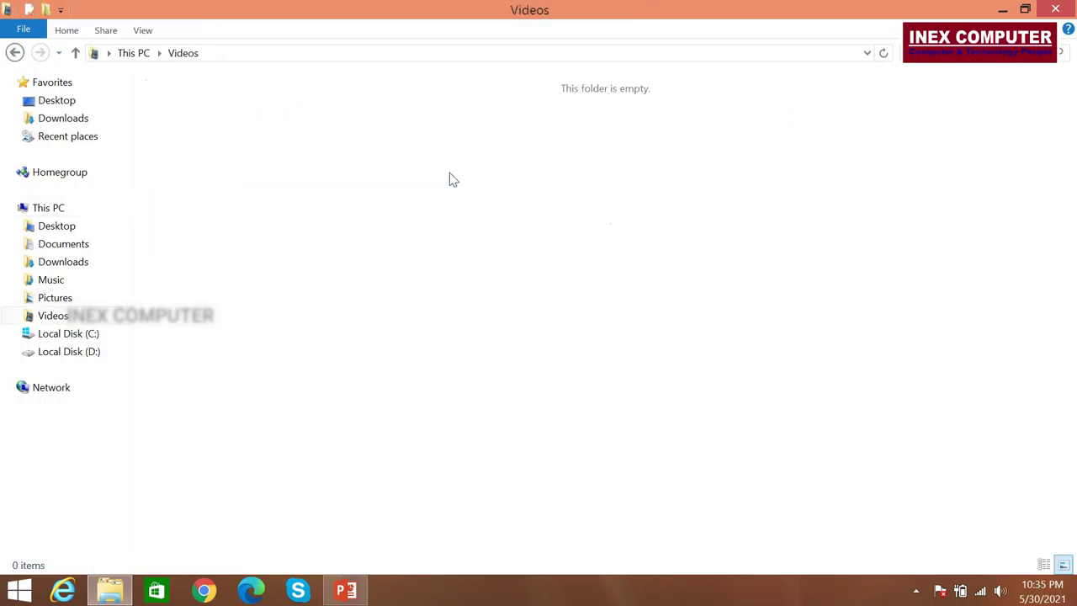
{"action": "left_click", "coordinate": [14, 53]}
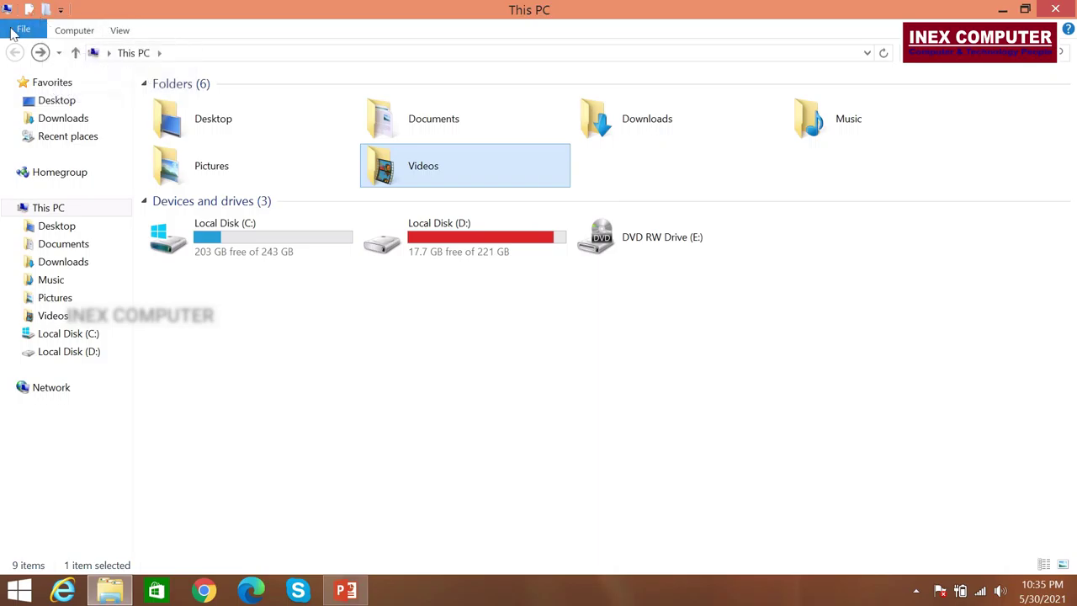
- Review the computer commands available in This PC and open Control Panel from there
{"action": "left_click", "coordinate": [83, 34]}
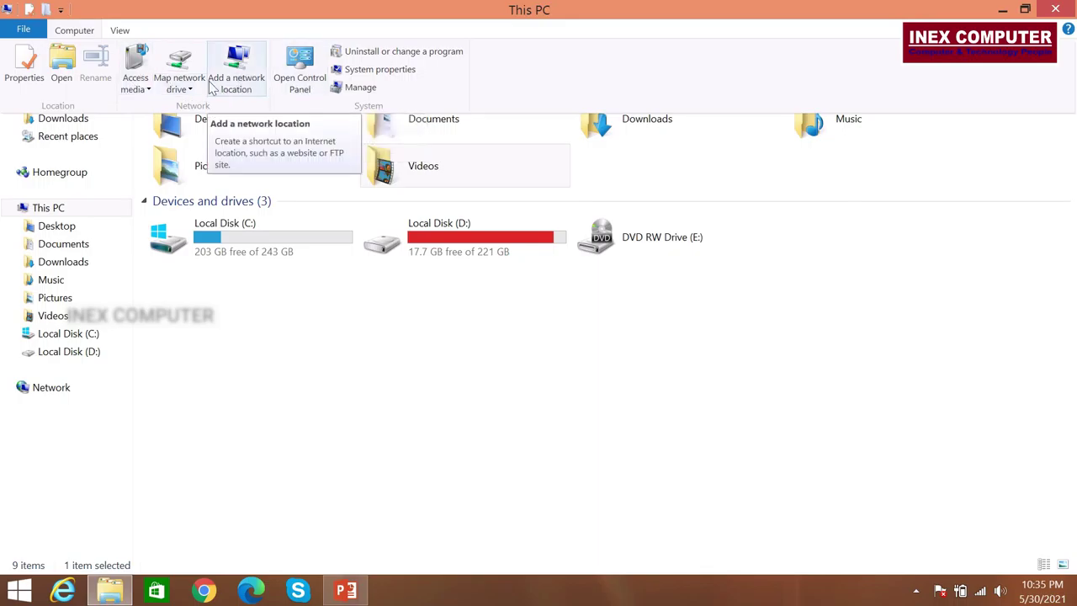
{"action": "left_click", "coordinate": [301, 82]}
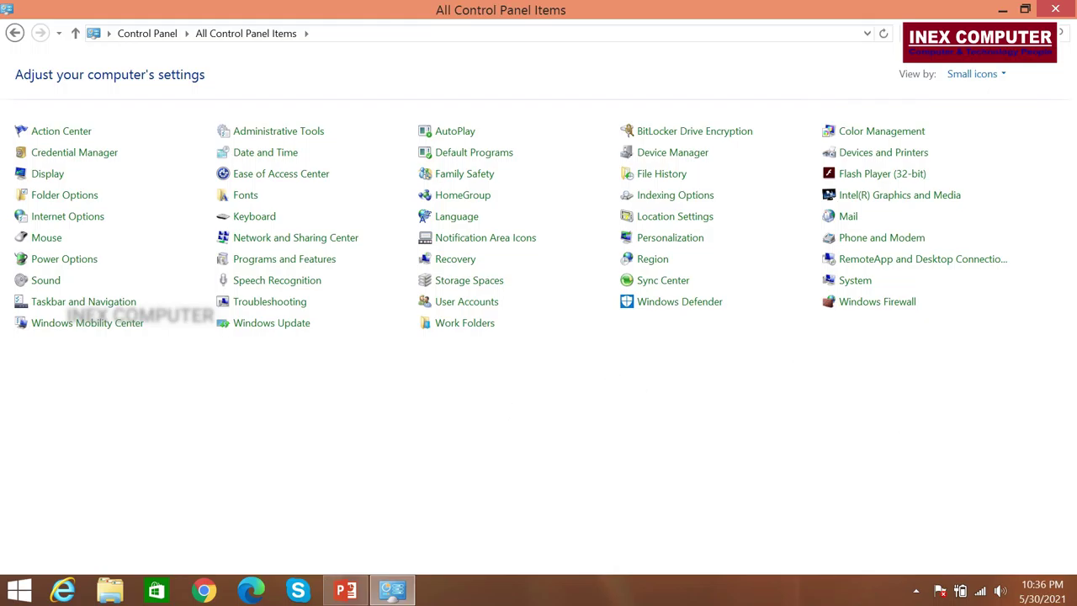
{"action": "mouse_move", "coordinate": [392, 589]}
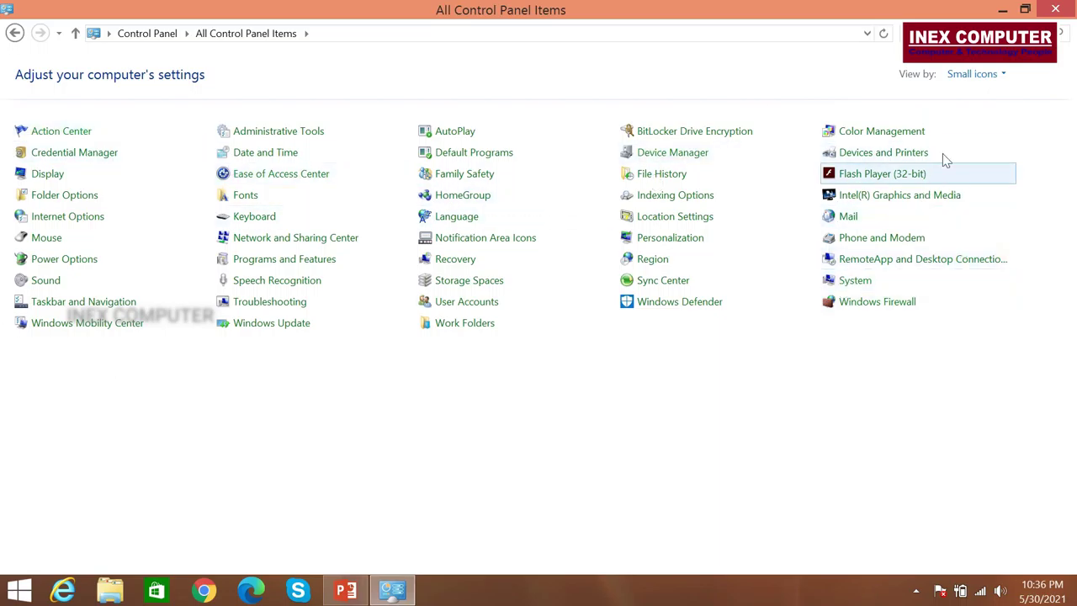
- Show the Control Panel items by Category, look into Programs, and return the view to Small icons
{"action": "left_click", "coordinate": [1009, 78]}
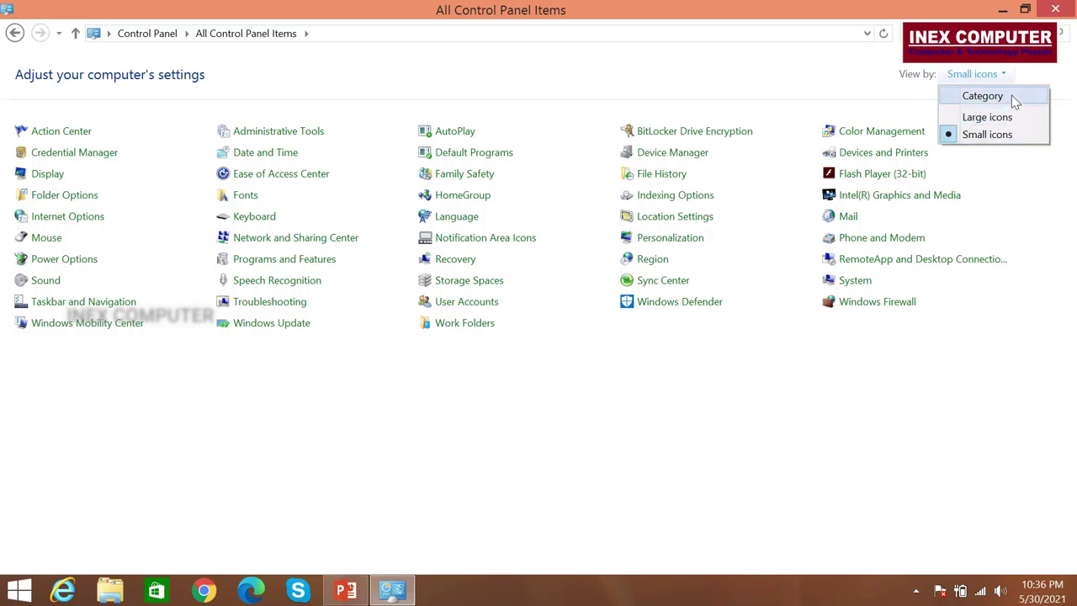
{"action": "left_click", "coordinate": [1013, 96]}
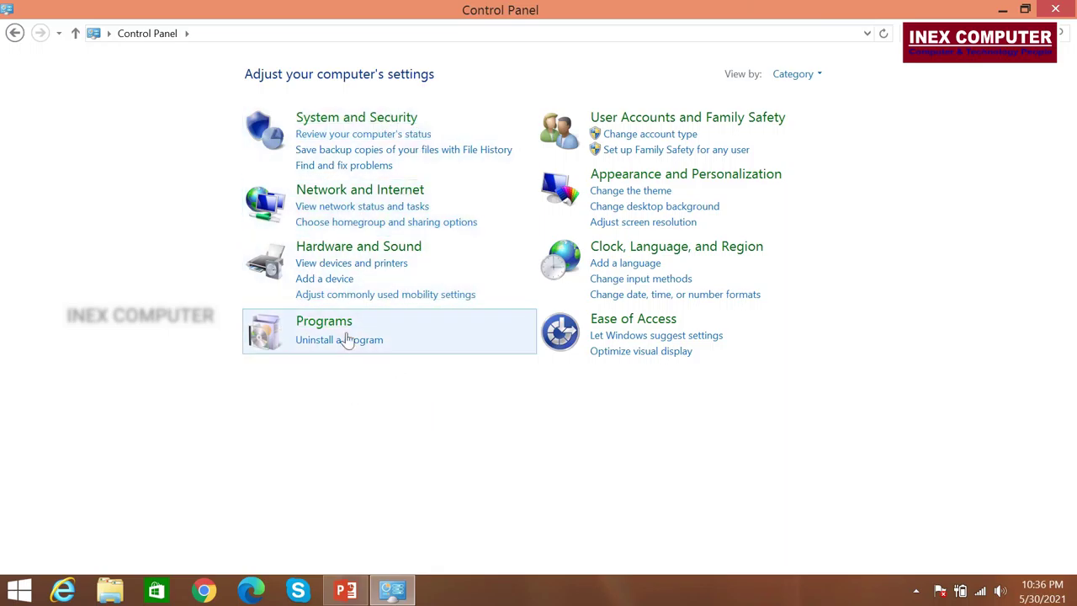
{"action": "left_click", "coordinate": [335, 322]}
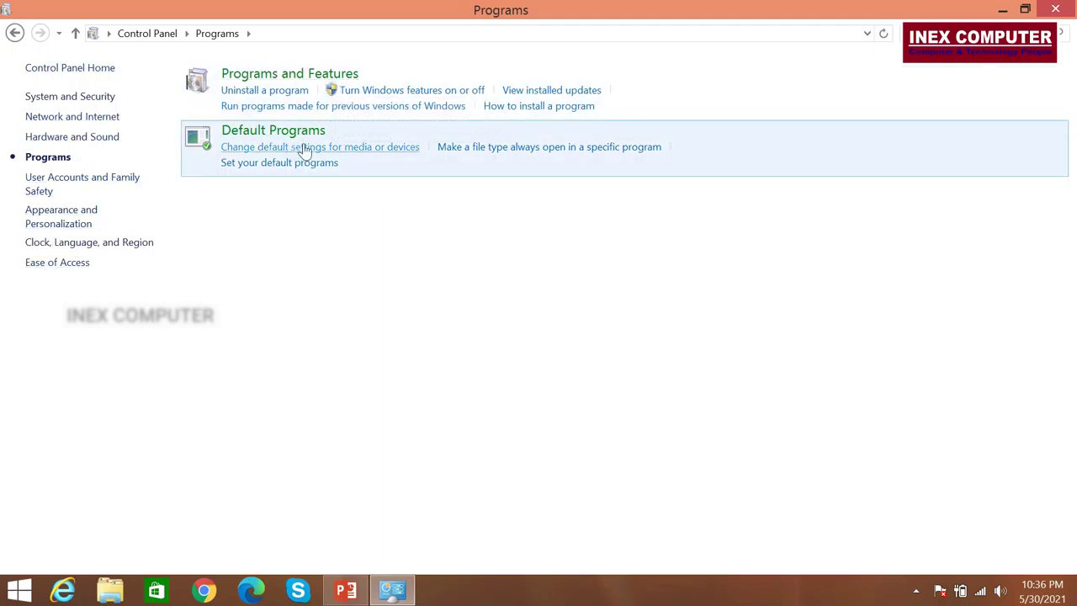
{"action": "left_click", "coordinate": [15, 35]}
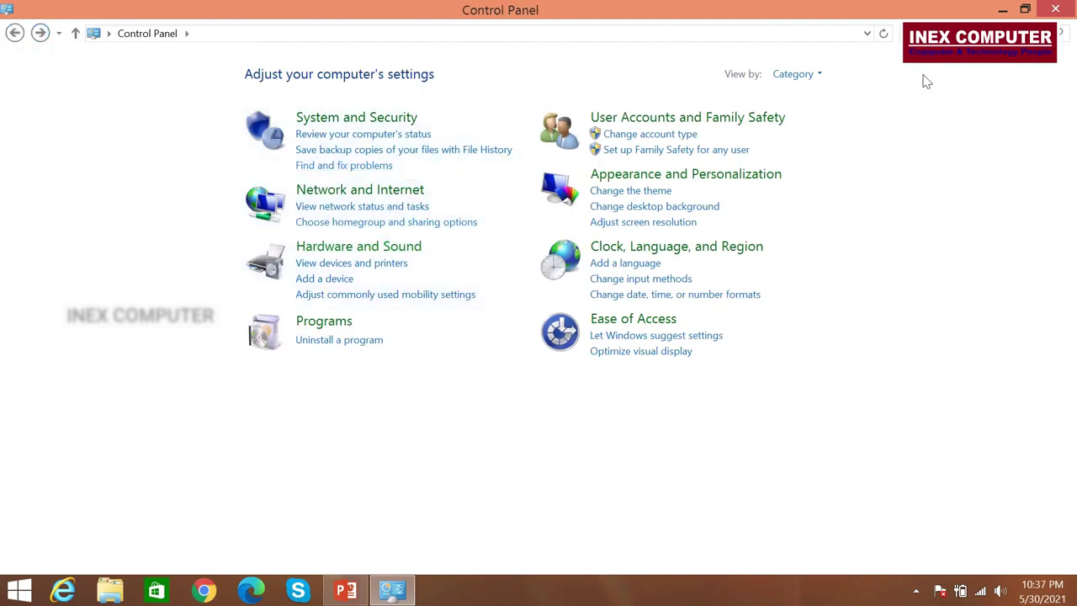
{"action": "left_click", "coordinate": [813, 74]}
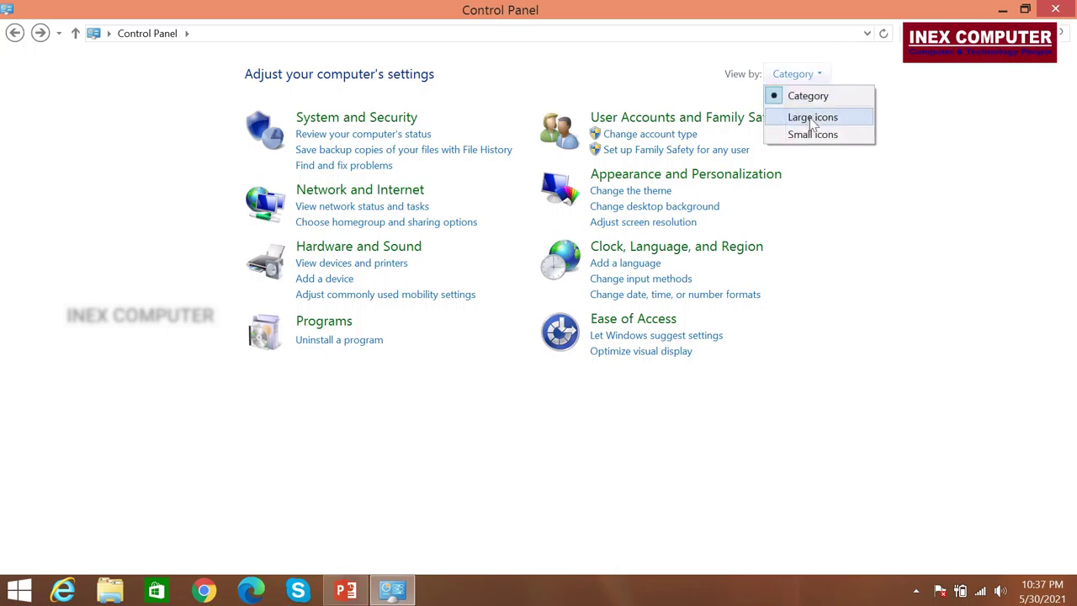
{"action": "left_click", "coordinate": [807, 136]}
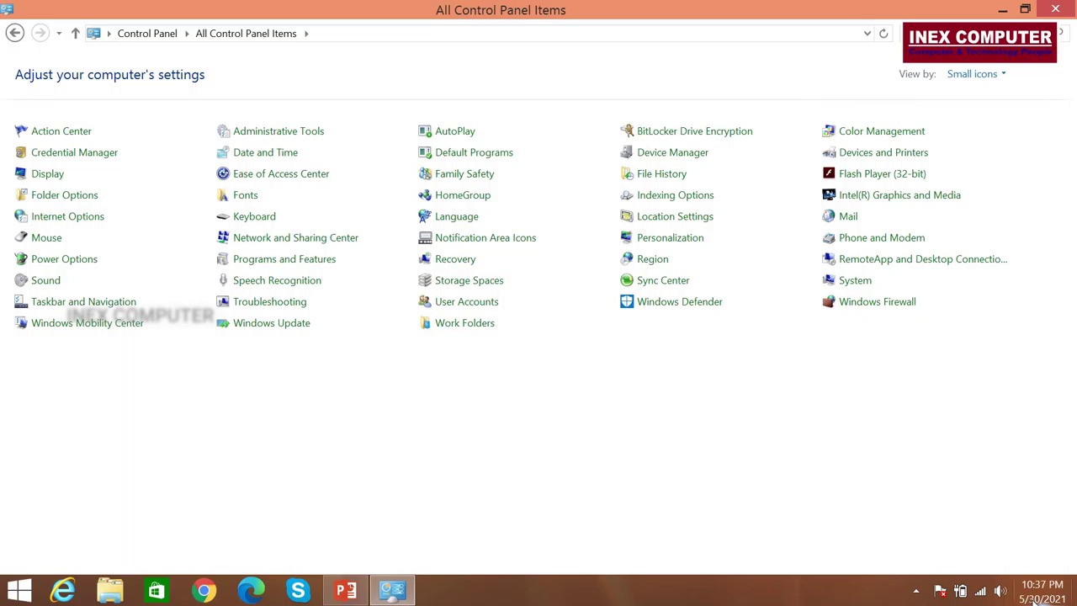
- Open the system date and time settings for changing and select June 1, 2021 as the date
{"action": "left_click", "coordinate": [274, 156]}
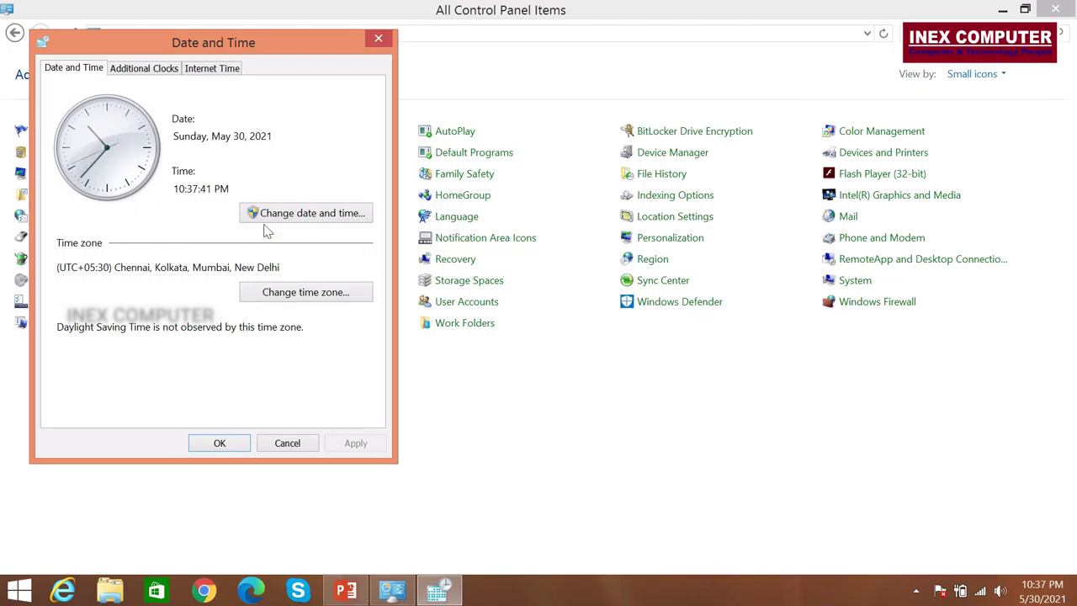
{"action": "left_click", "coordinate": [309, 214]}
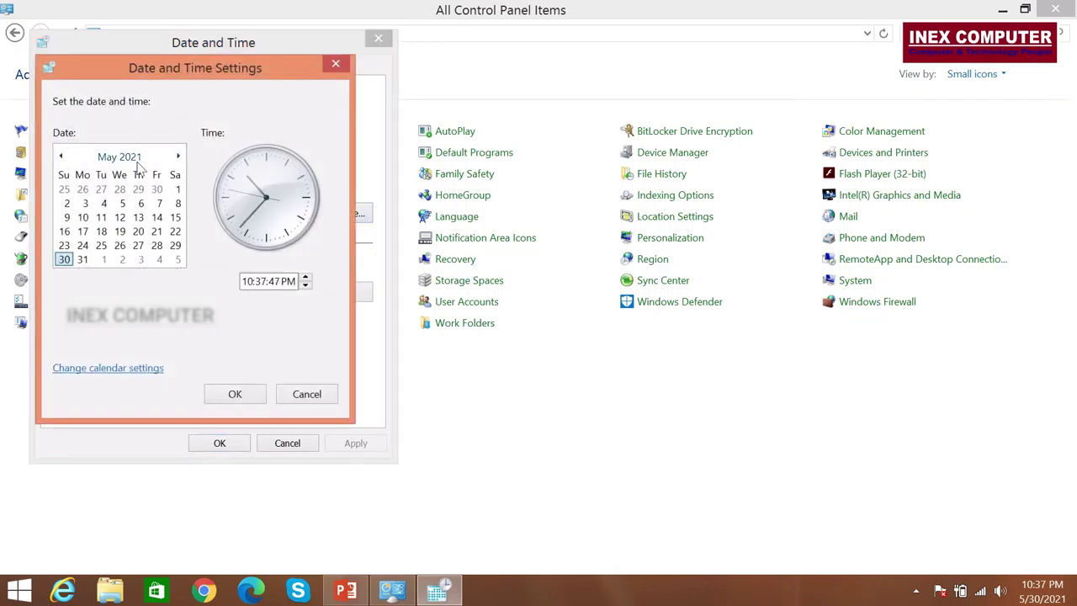
{"action": "left_click", "coordinate": [178, 157]}
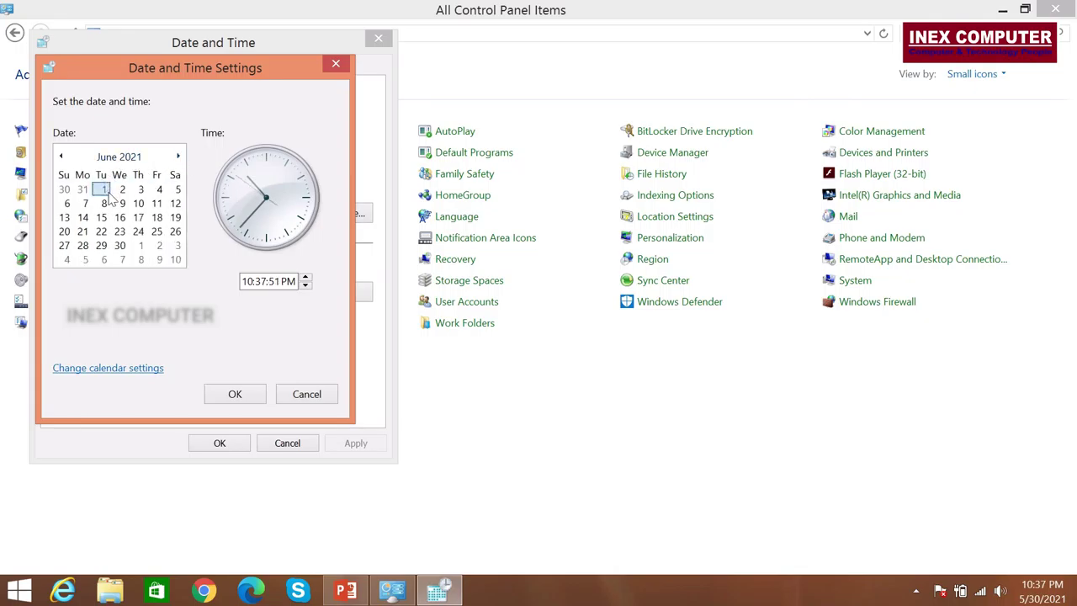
{"action": "left_click", "coordinate": [102, 192]}
- Set the hour to 1 and the minutes to 35 in the system time
{"action": "left_click", "coordinate": [243, 284]}
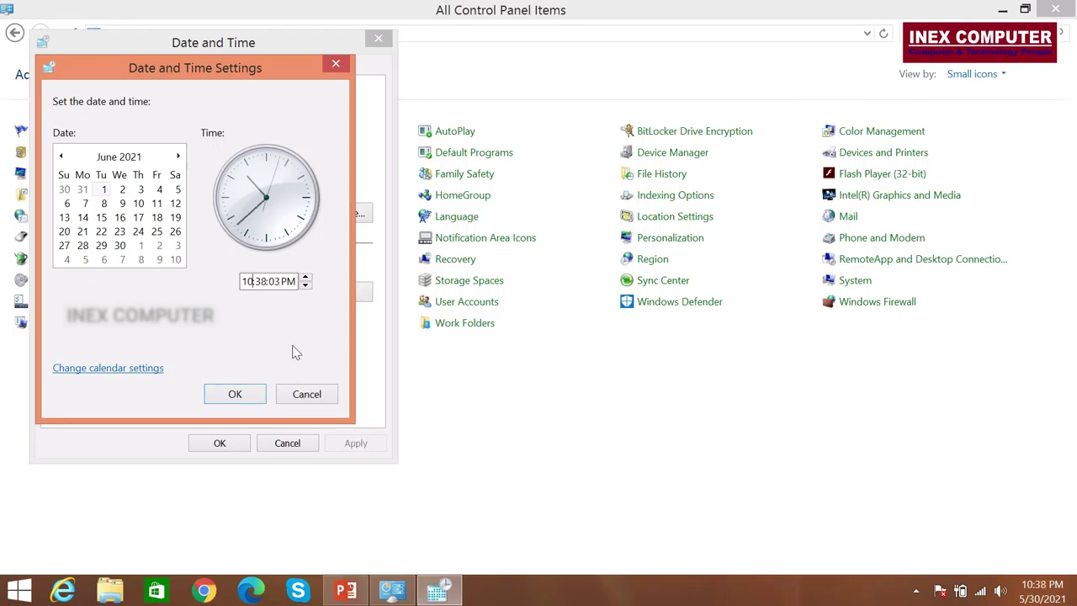
{"action": "key", "text": "BackSpace"}
{"action": "left_click", "coordinate": [264, 285]}
{"action": "key", "text": "BackSpace"}
{"action": "type", "text": "35"}
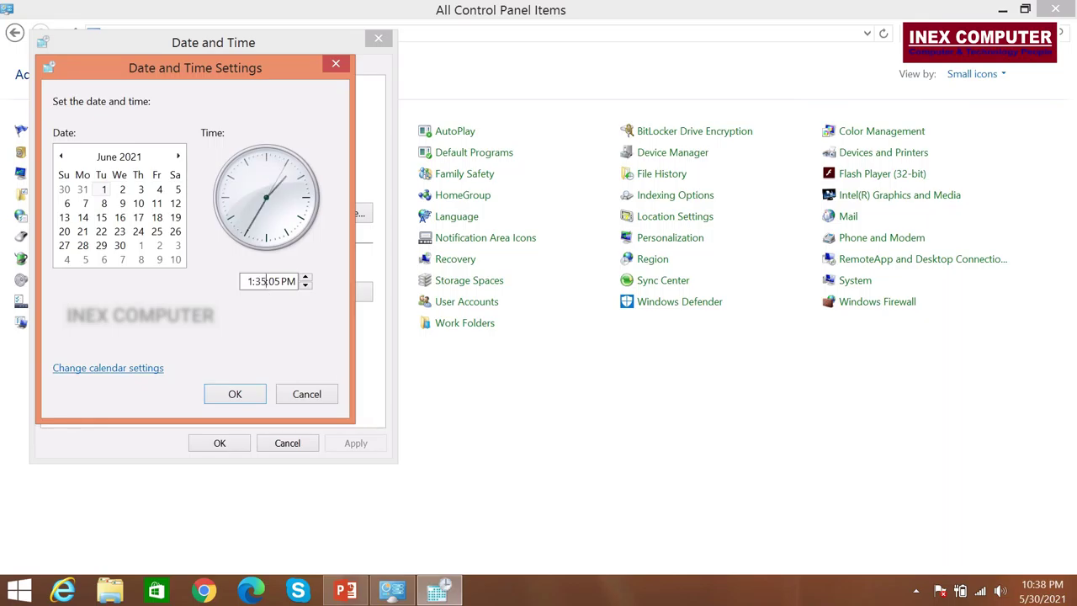
- Set the system time's minutes to 36 with PM, confirm the new date and time, and view the additional clocks options
{"action": "left_click", "coordinate": [307, 286]}
{"action": "left_click", "coordinate": [306, 280]}
{"action": "left_click", "coordinate": [289, 281]}
{"action": "left_click", "coordinate": [307, 279]}
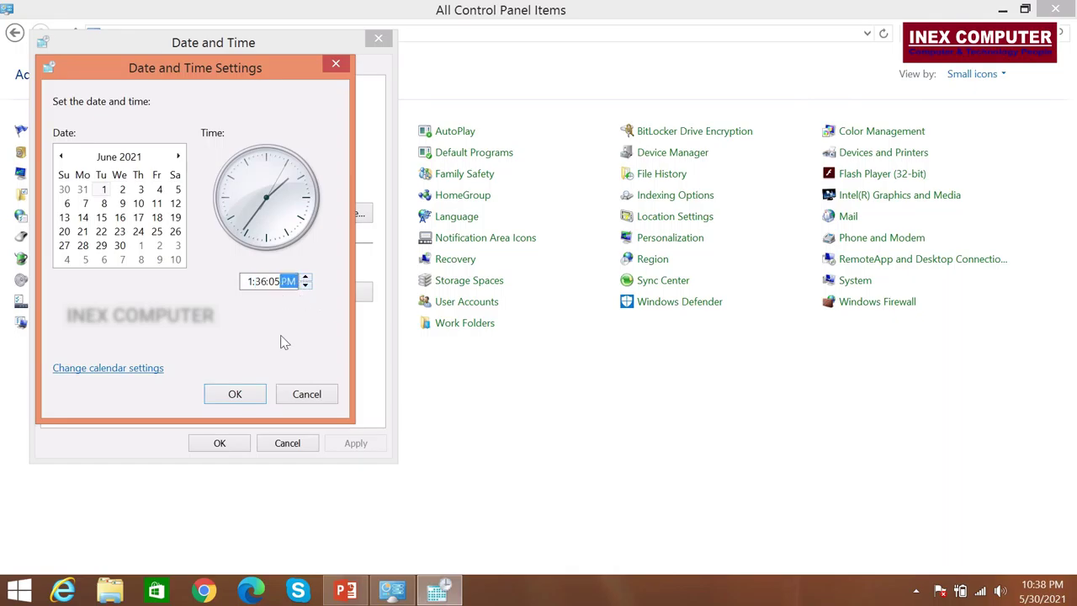
{"action": "left_click", "coordinate": [231, 395]}
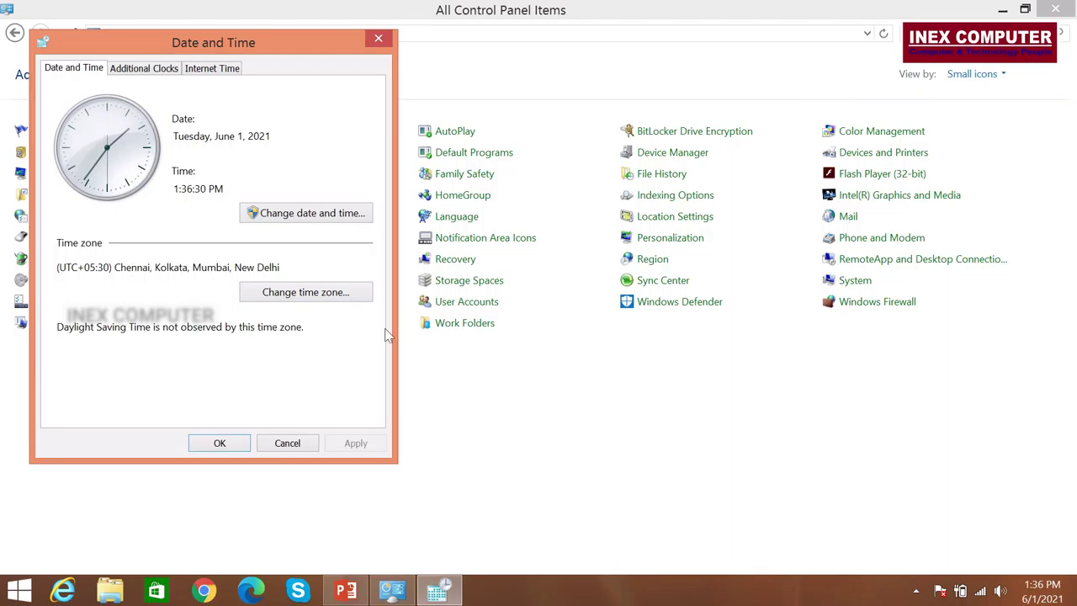
{"action": "left_click", "coordinate": [157, 73]}
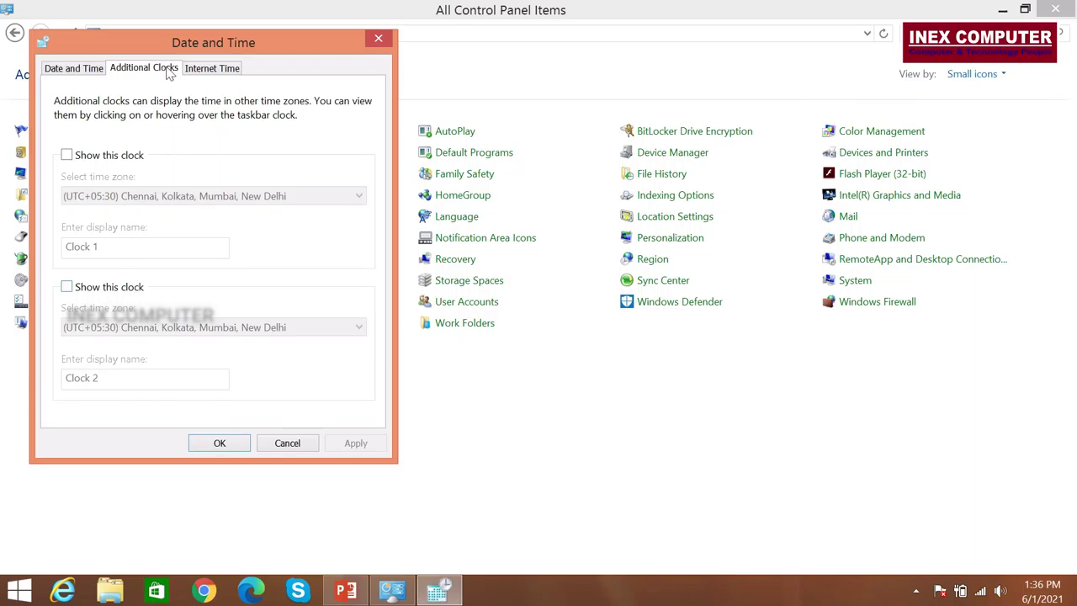
{"action": "key", "text": "Escape"}
- In the Display settings, set the size of all items to Smaller, apply it, and check the result on the desktop
{"action": "left_click", "coordinate": [74, 174]}
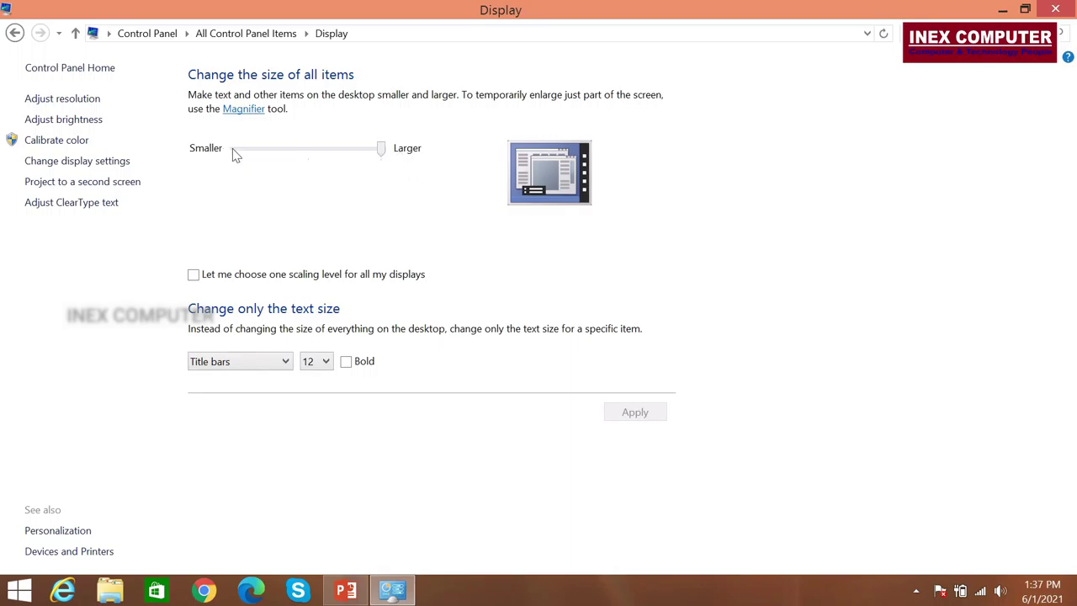
{"action": "left_click_drag", "start_coordinate": [380, 149], "coordinate": [278, 132]}
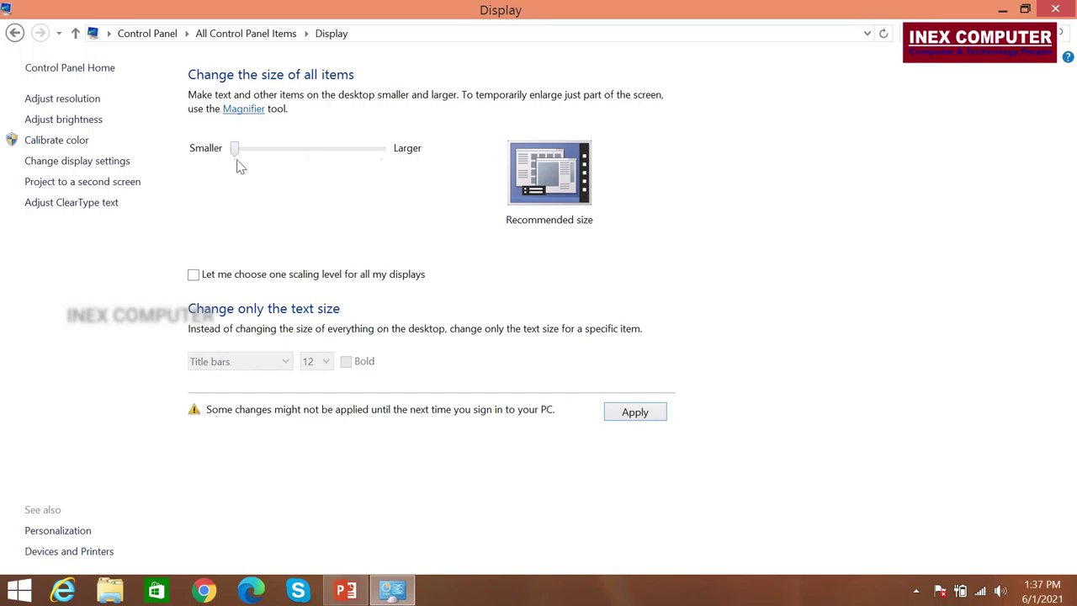
{"action": "left_click_drag", "start_coordinate": [237, 156], "coordinate": [296, 169]}
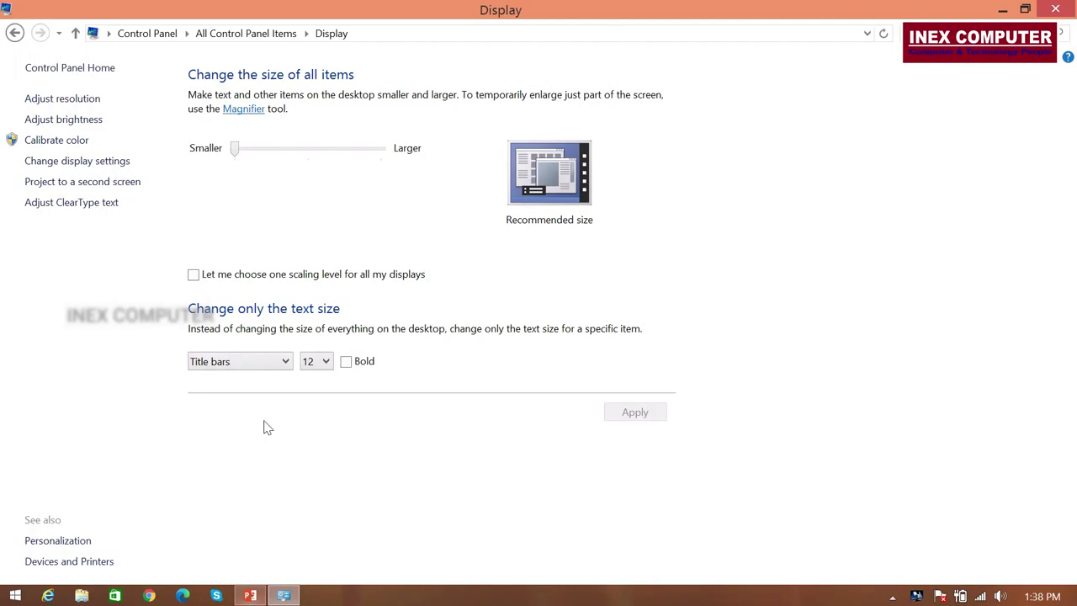
{"action": "left_click", "coordinate": [1002, 8]}
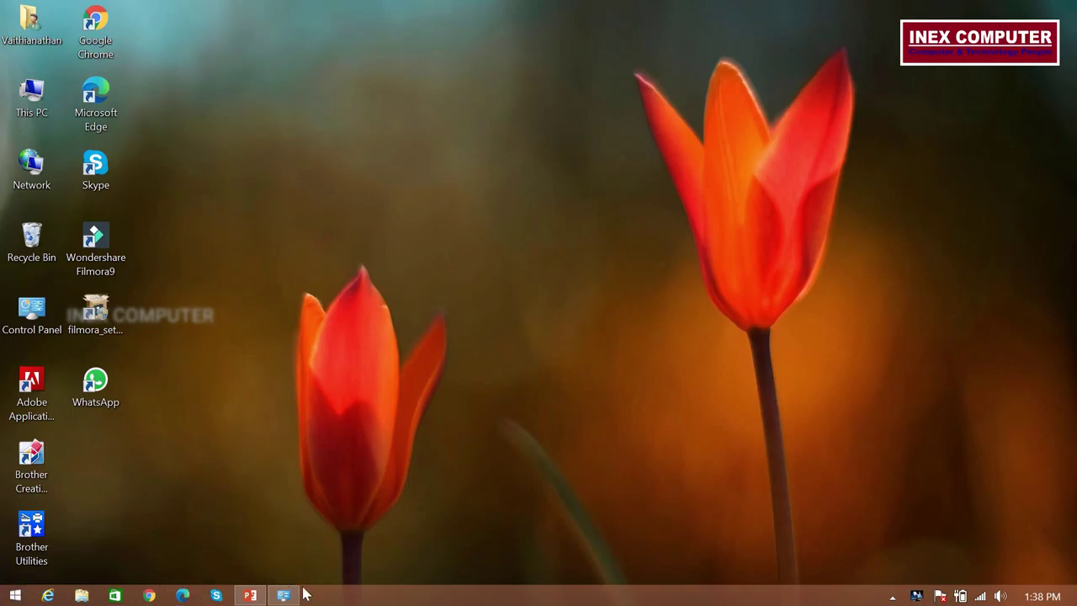
{"action": "mouse_move", "coordinate": [286, 592]}
{"action": "left_click", "coordinate": [283, 594]}
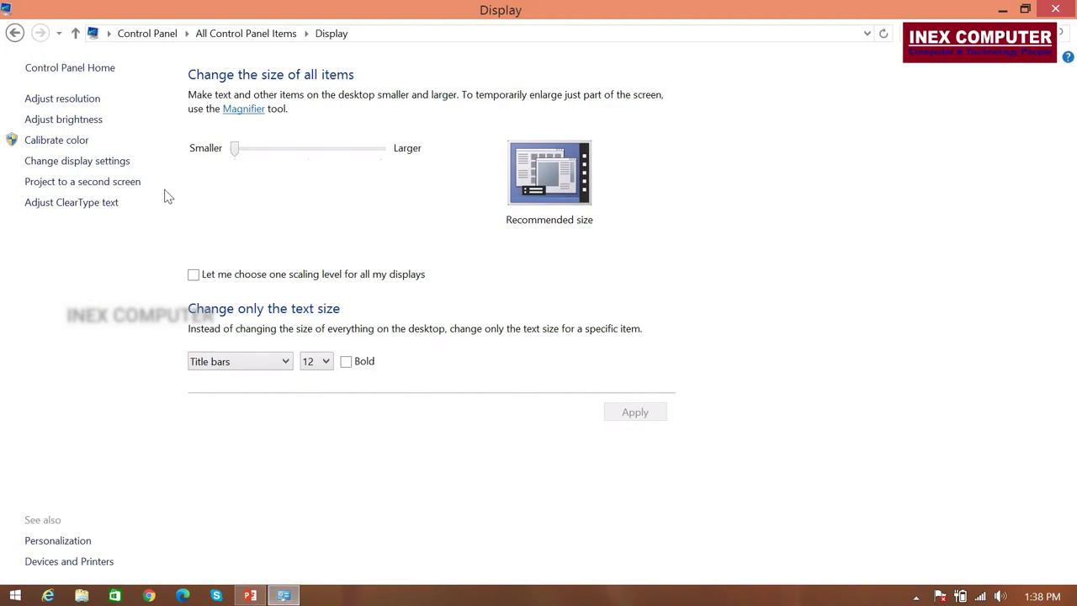
- Examine the display, resolution, orientation and multiple-display choices in the screen resolution settings, and leave without changing them
{"action": "left_click", "coordinate": [94, 165]}
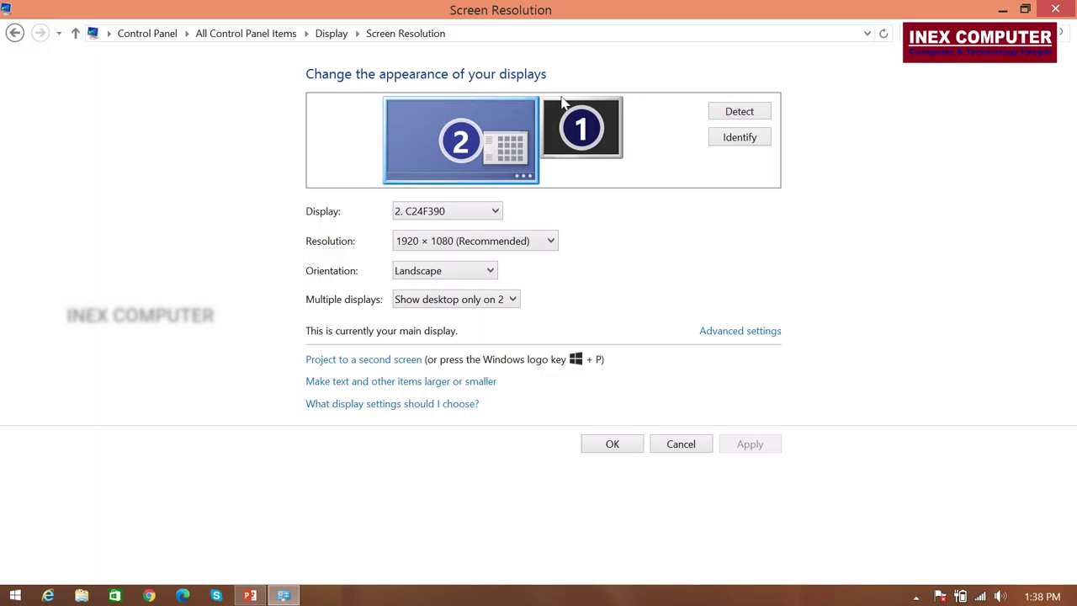
{"action": "left_click", "coordinate": [495, 212]}
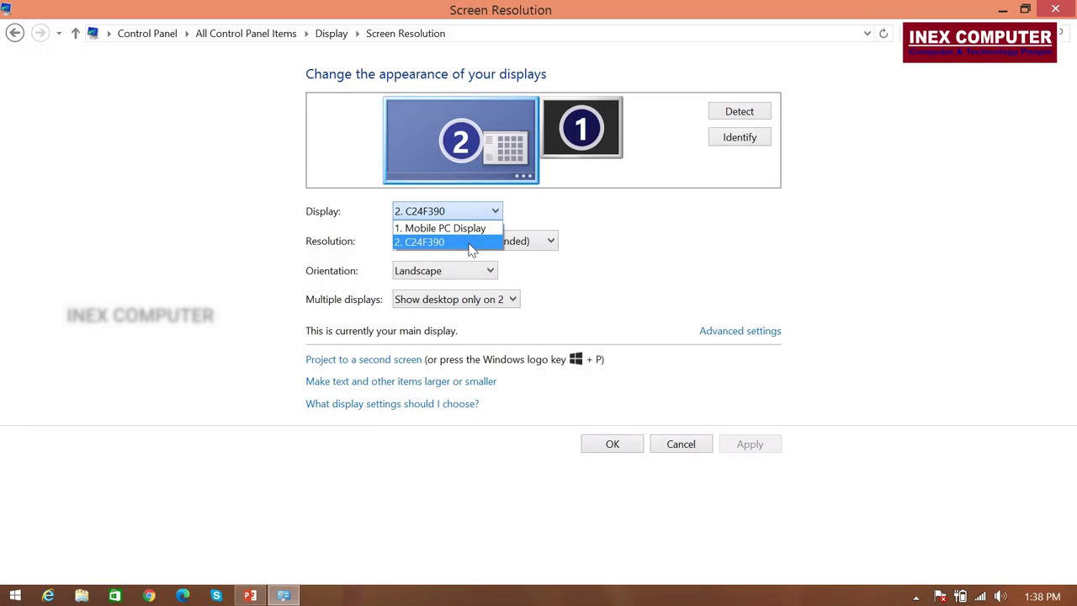
{"action": "left_click", "coordinate": [471, 244]}
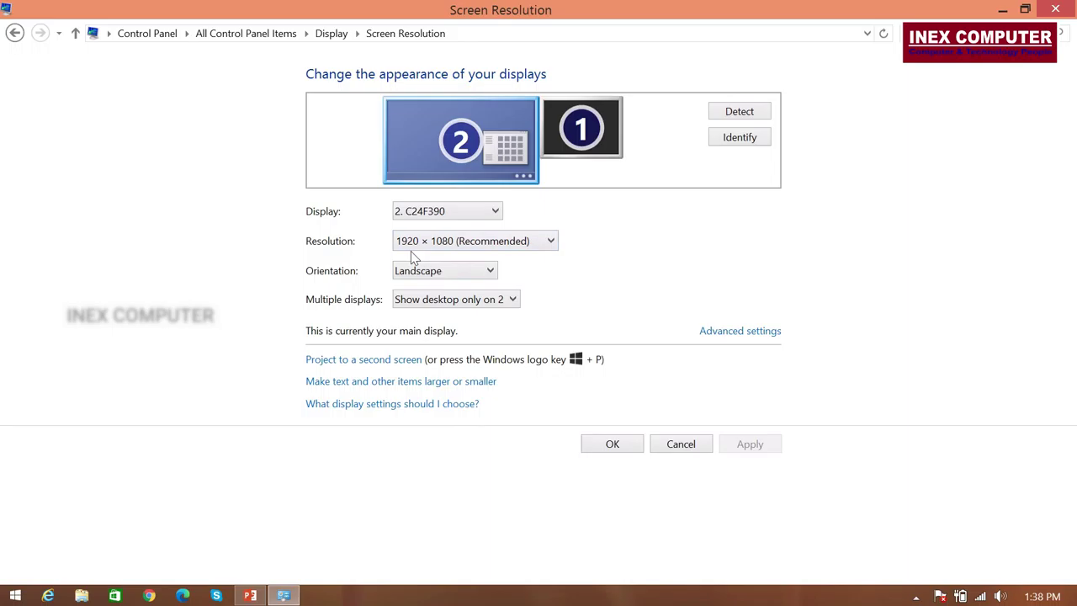
{"action": "left_click", "coordinate": [468, 244]}
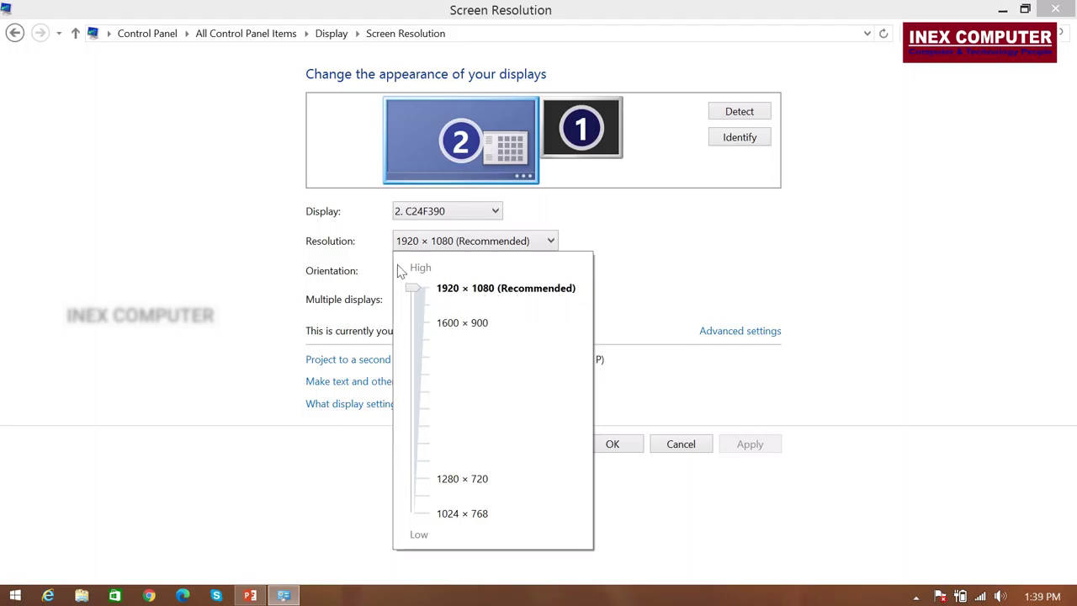
{"action": "left_click", "coordinate": [249, 283]}
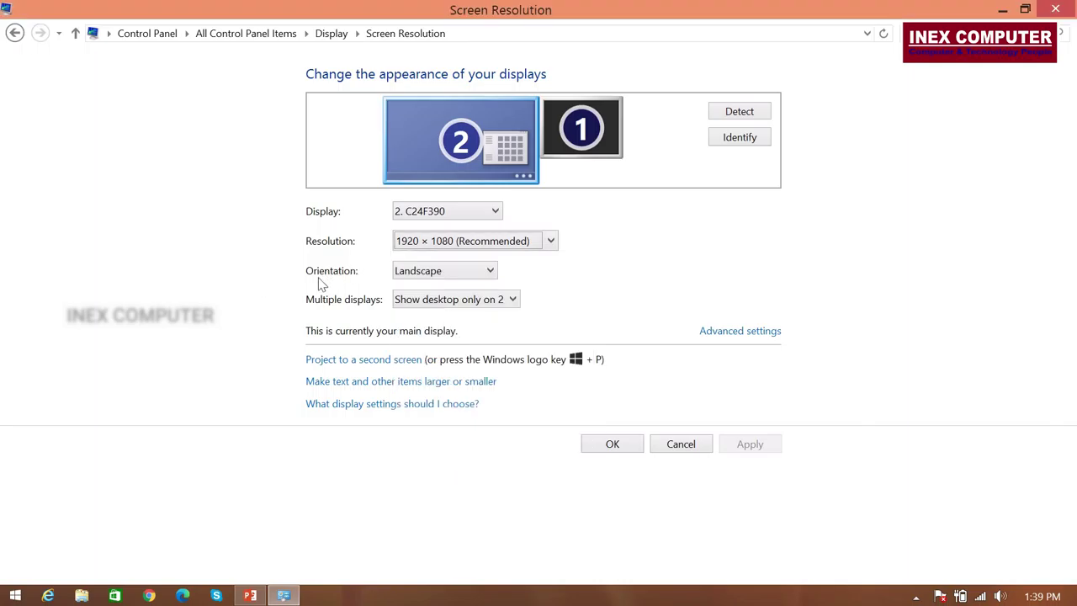
{"action": "left_click", "coordinate": [439, 272]}
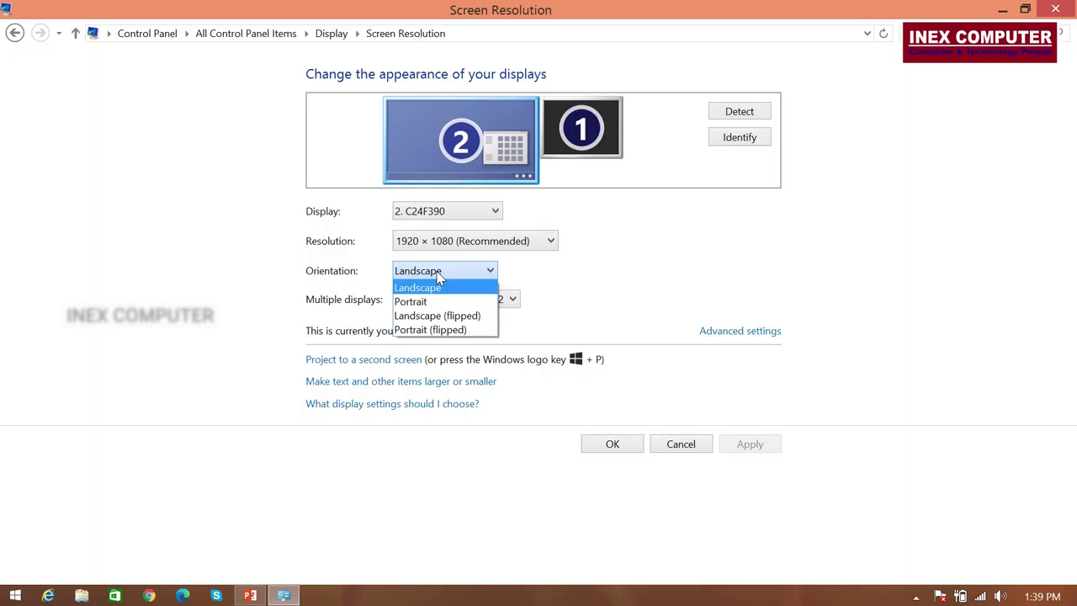
{"action": "left_click", "coordinate": [438, 275]}
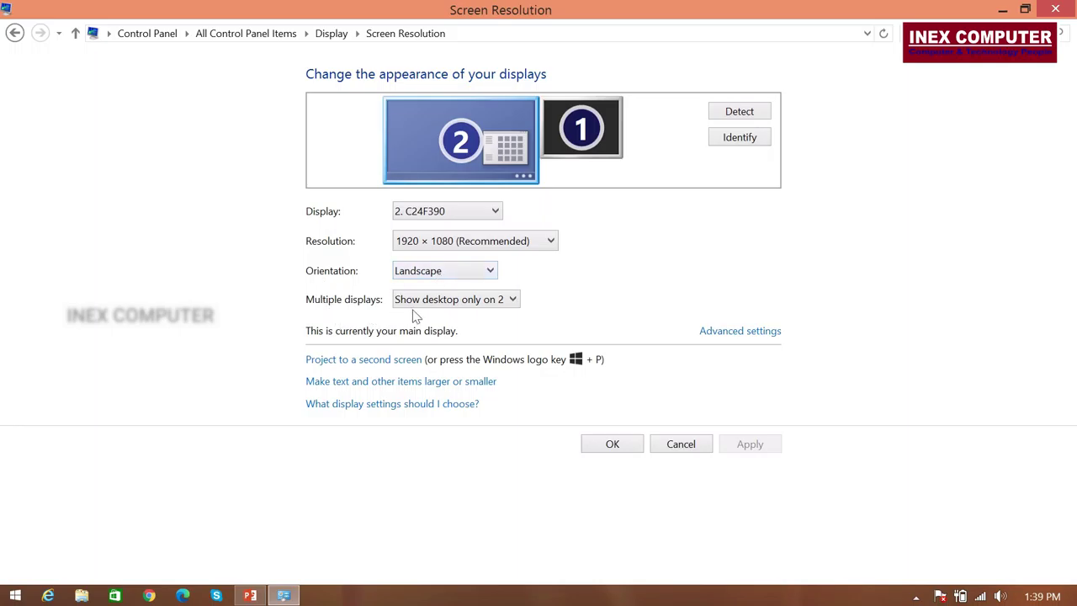
{"action": "left_click", "coordinate": [509, 301]}
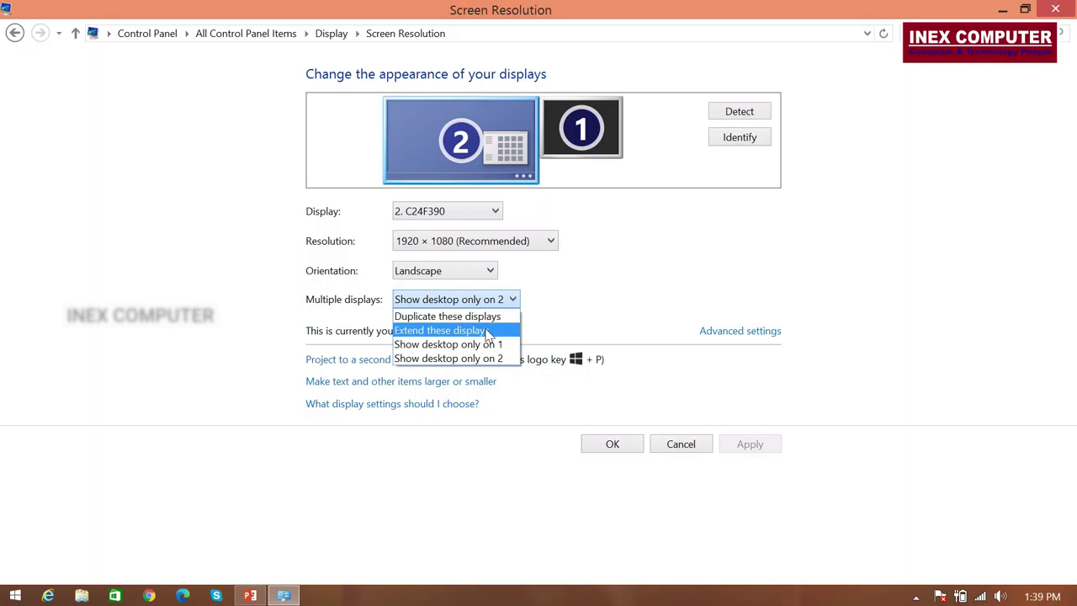
{"action": "left_click", "coordinate": [566, 321]}
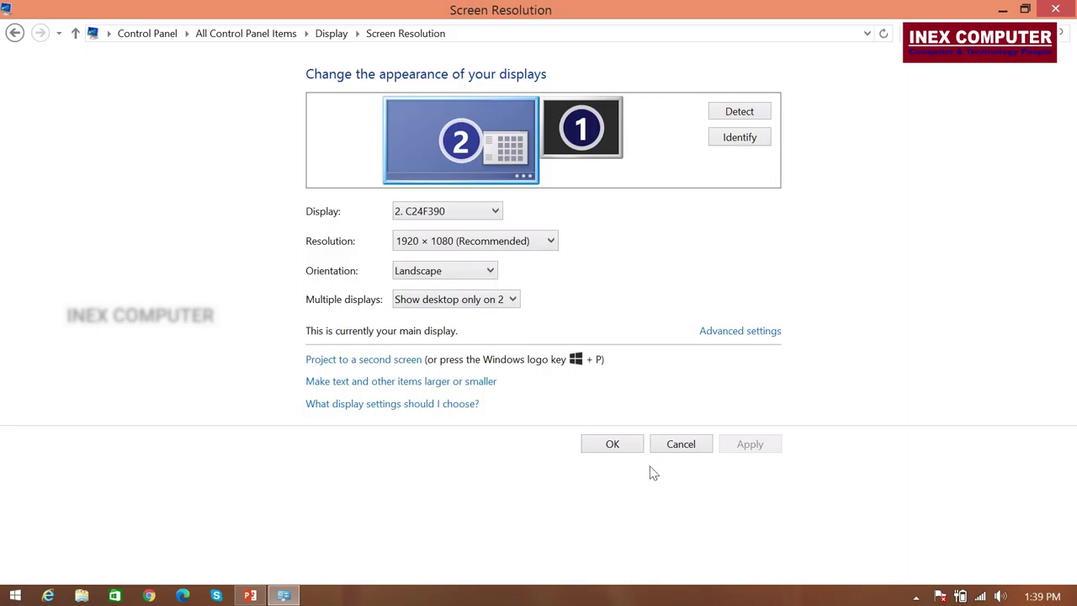
{"action": "left_click", "coordinate": [678, 445]}
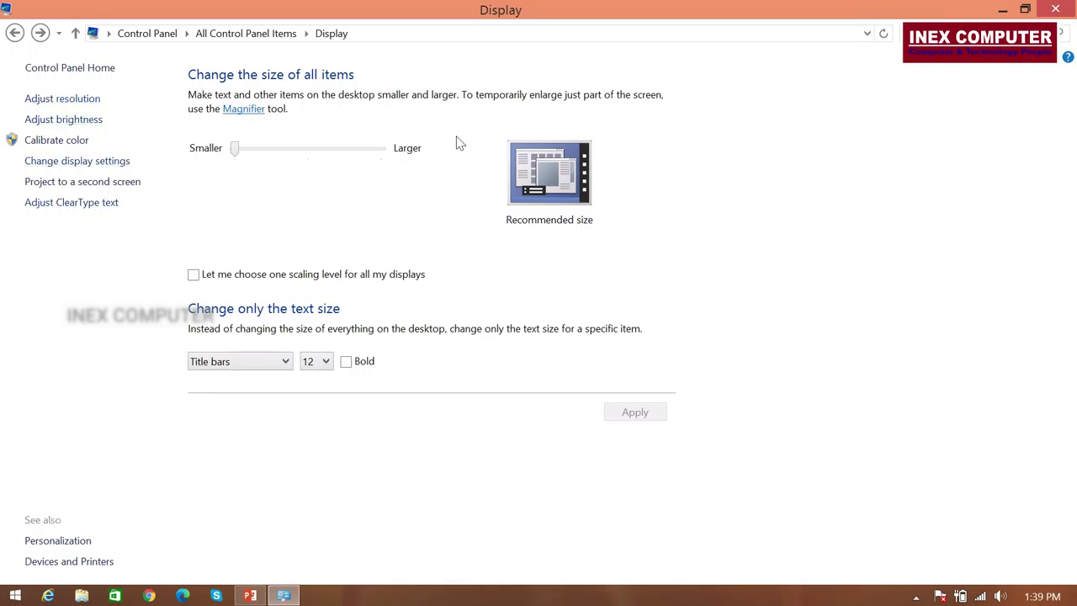
- Open the Mouse properties from all Control Panel items and review the pointer, pointer options, wheel and hardware settings
{"action": "left_click", "coordinate": [248, 36]}
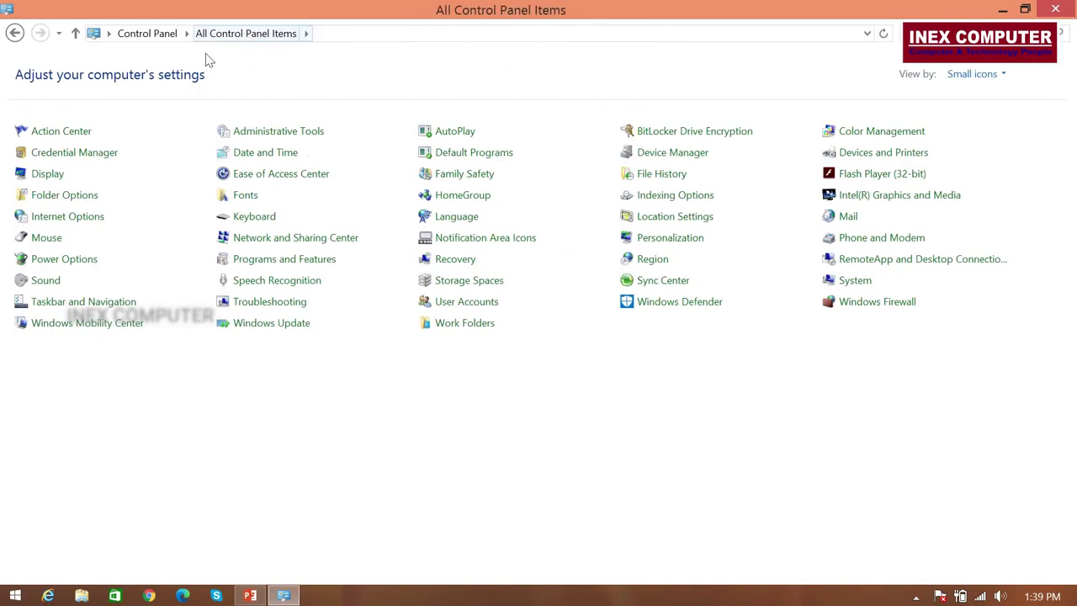
{"action": "left_click", "coordinate": [59, 241]}
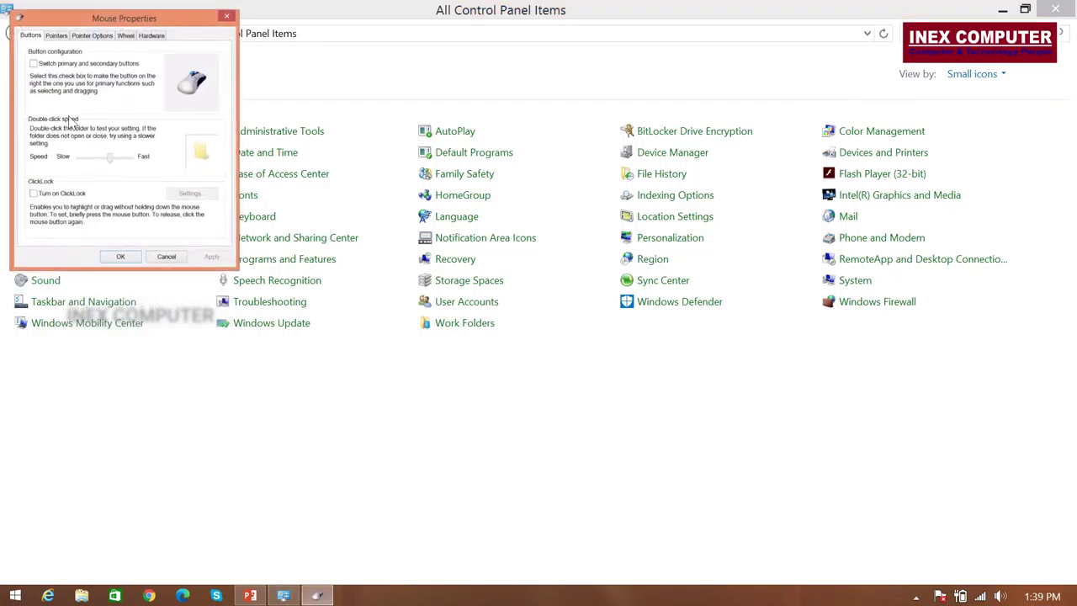
{"action": "left_click", "coordinate": [56, 36]}
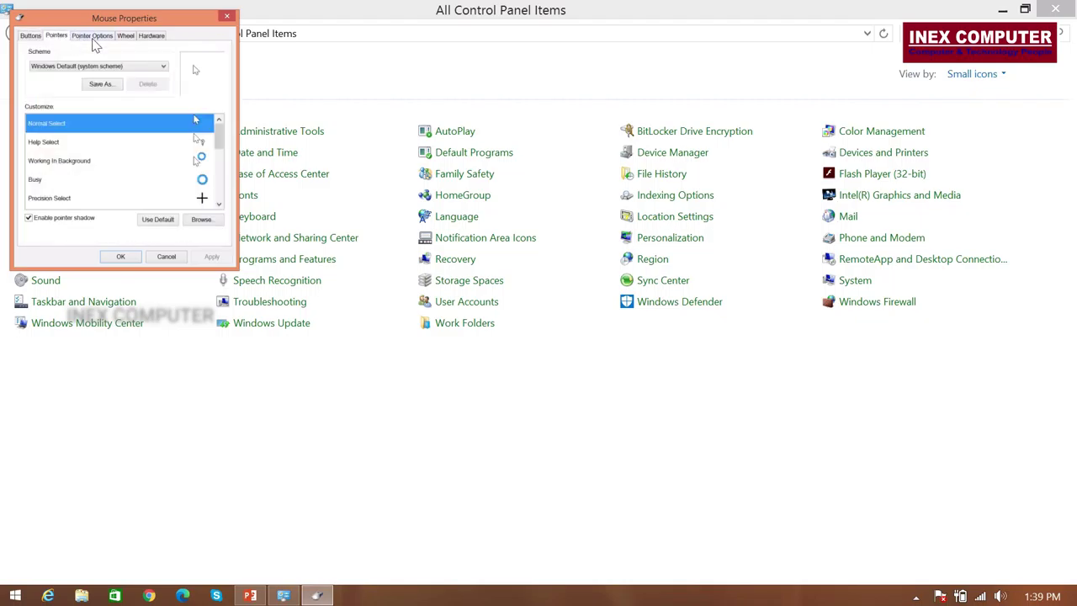
{"action": "left_click", "coordinate": [97, 39]}
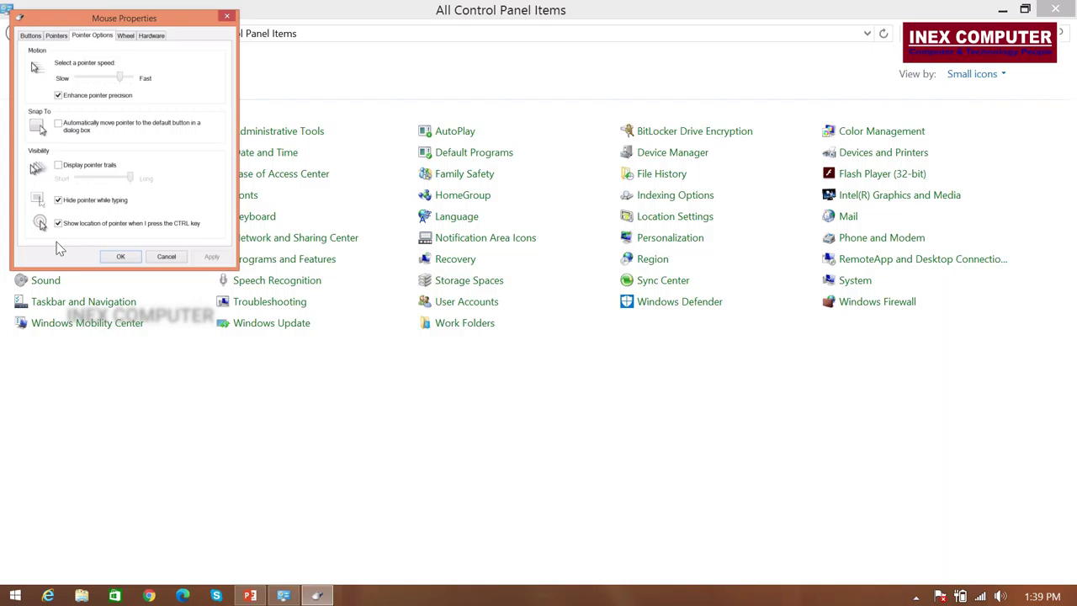
{"action": "left_click", "coordinate": [124, 38]}
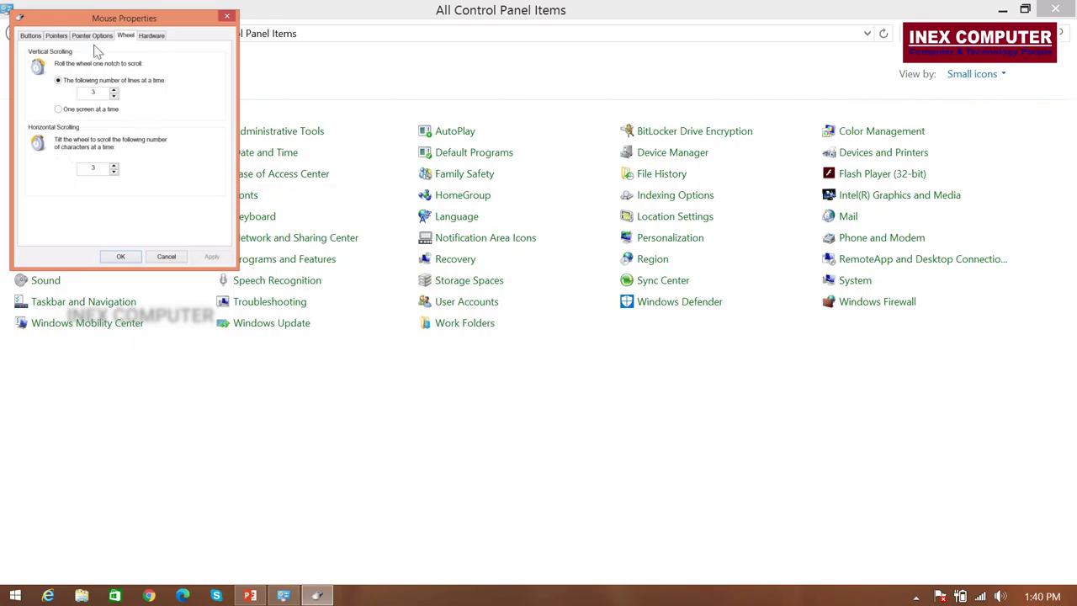
{"action": "left_click", "coordinate": [149, 37]}
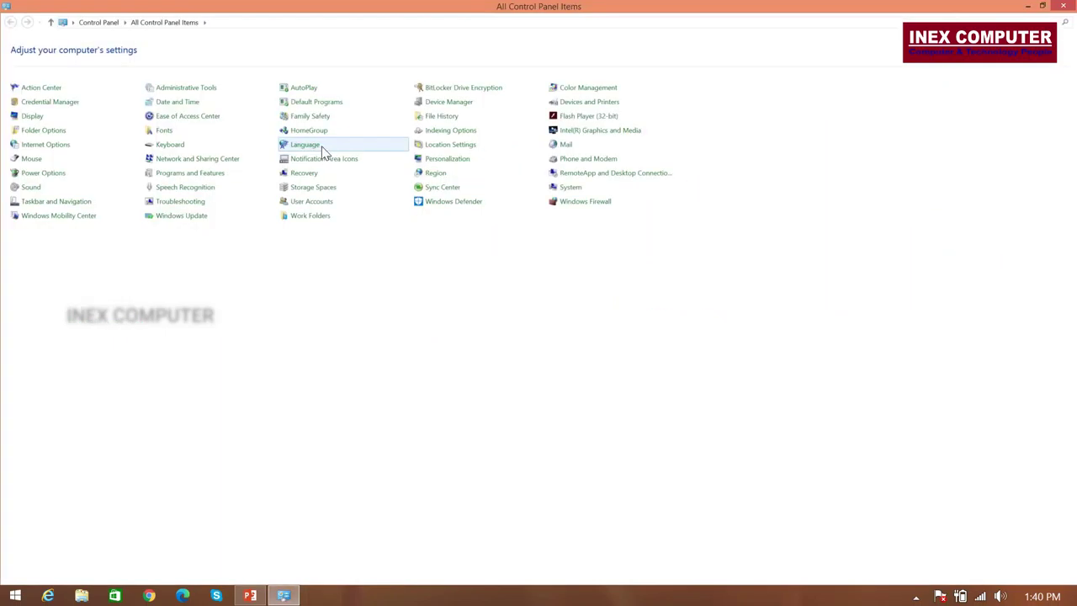
- View the Network and Sharing Center, and look through the installed programs with Adobe Photoshop CC 2015 selected
{"action": "left_click", "coordinate": [206, 161]}
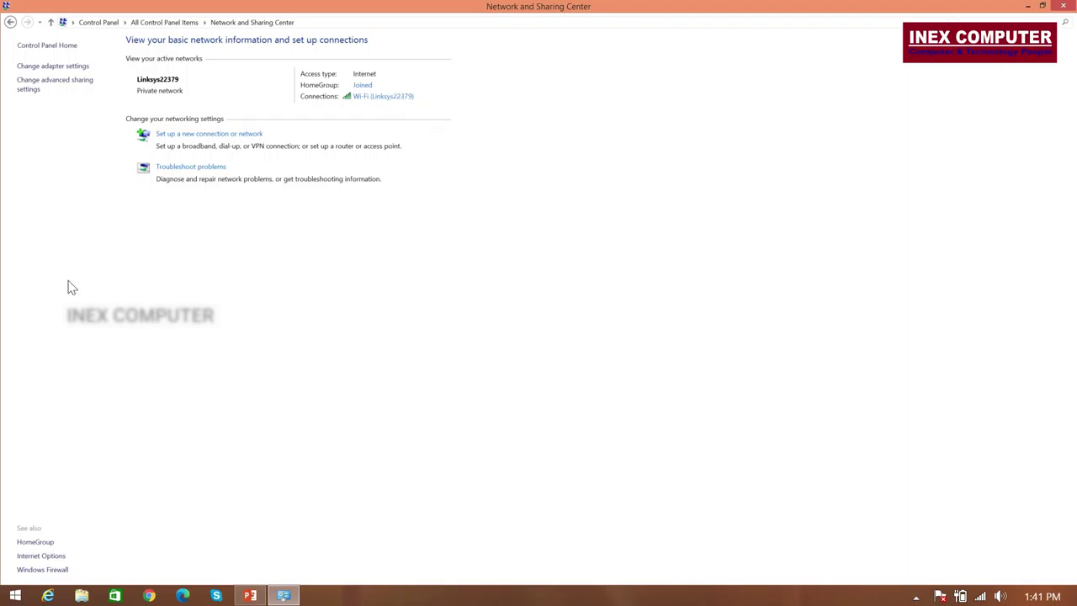
{"action": "left_click", "coordinate": [164, 22]}
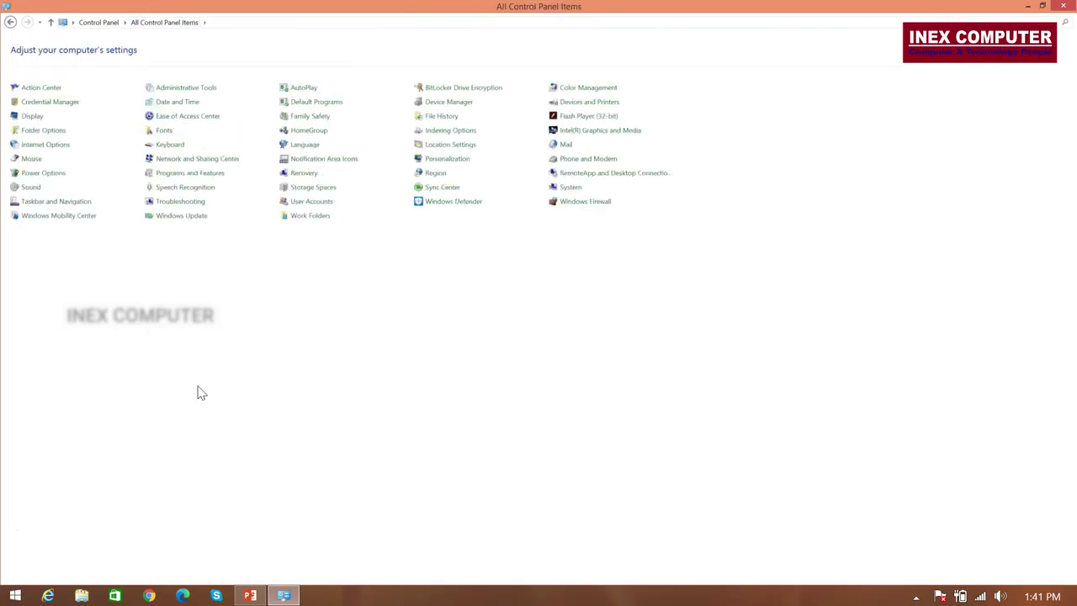
{"action": "left_click", "coordinate": [206, 176]}
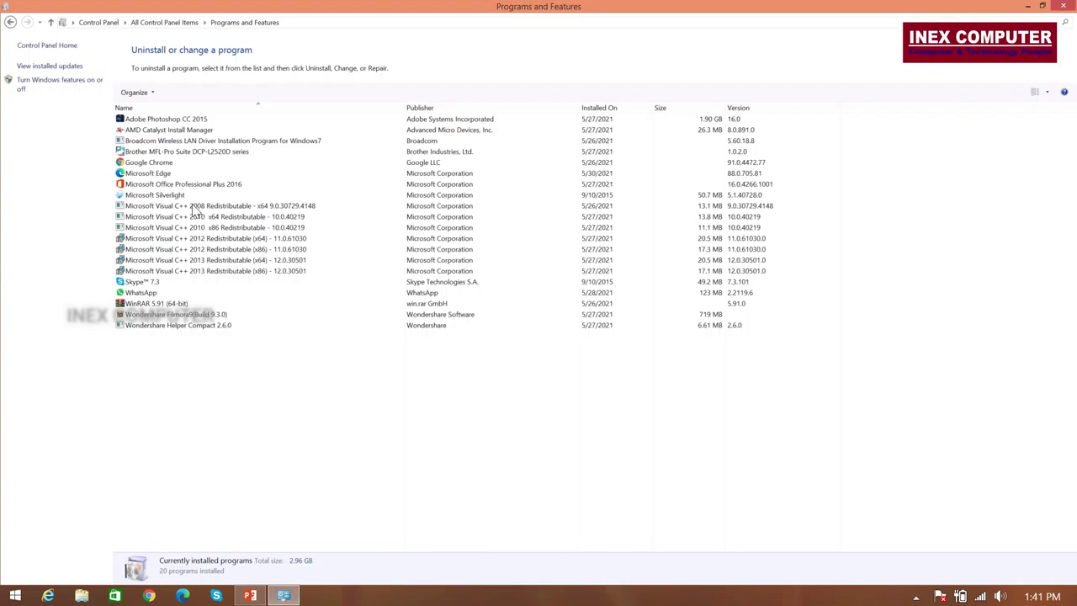
{"action": "left_click", "coordinate": [177, 122]}
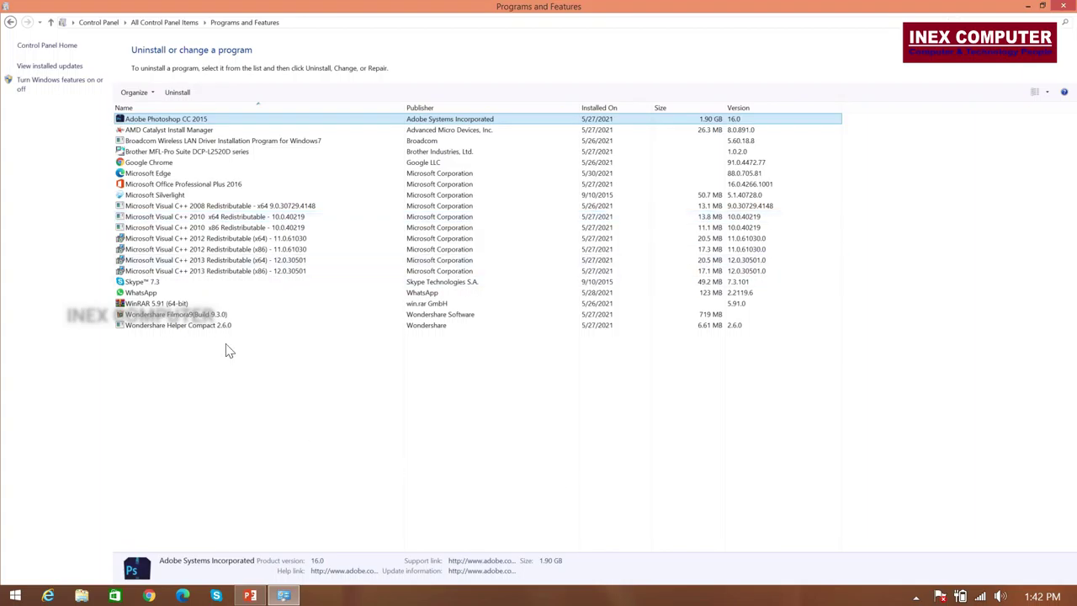
{"action": "left_click", "coordinate": [164, 22]}
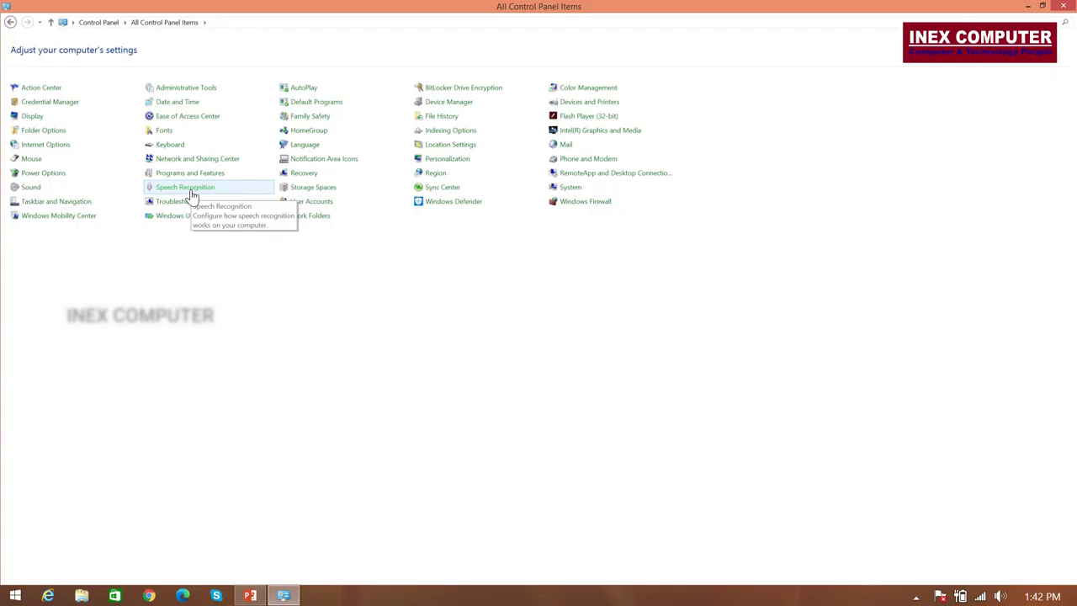
- Unlock the taskbar in the Taskbar and Navigation properties, apply it, and move the taskbar to the screen's right edge
{"action": "left_click", "coordinate": [67, 202]}
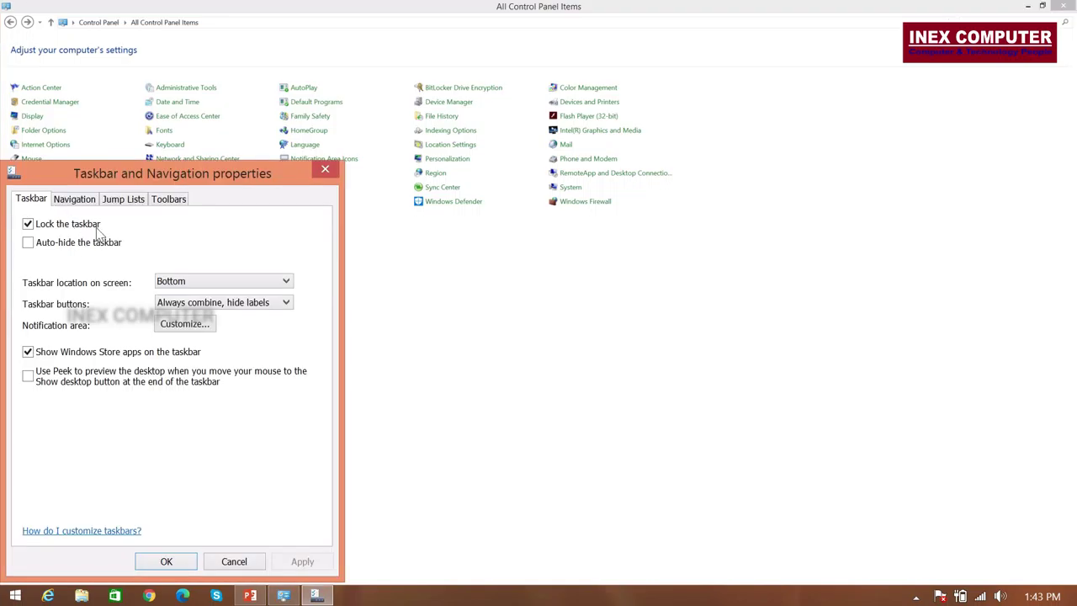
{"action": "left_click", "coordinate": [28, 223]}
{"action": "left_click", "coordinate": [510, 599]}
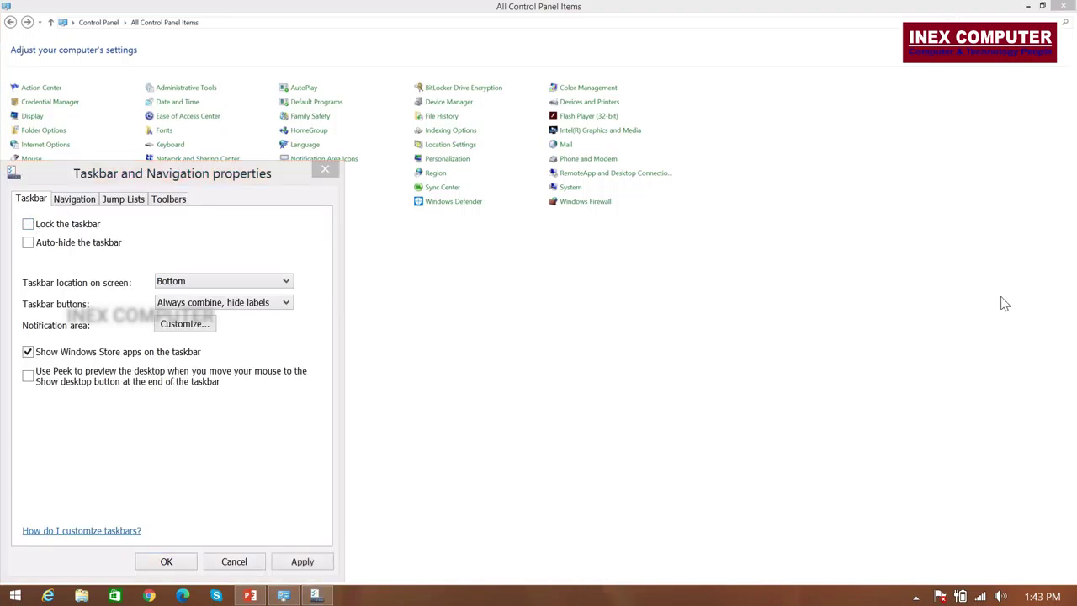
{"action": "left_click", "coordinate": [339, 567]}
{"action": "left_click", "coordinate": [335, 562]}
{"action": "left_click_drag", "start_coordinate": [412, 586], "coordinate": [907, 256]}
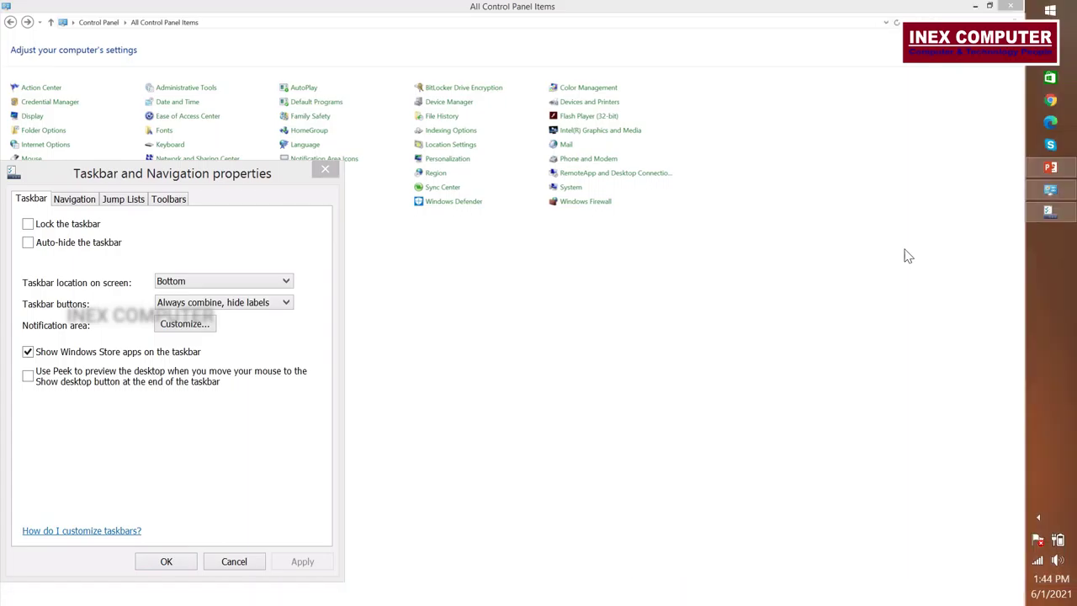
- Move the taskbar back to the screen's bottom edge, lock it, and review the navigation, jump list and toolbar options before accepting the properties
{"action": "left_click_drag", "start_coordinate": [1073, 280], "coordinate": [377, 521]}
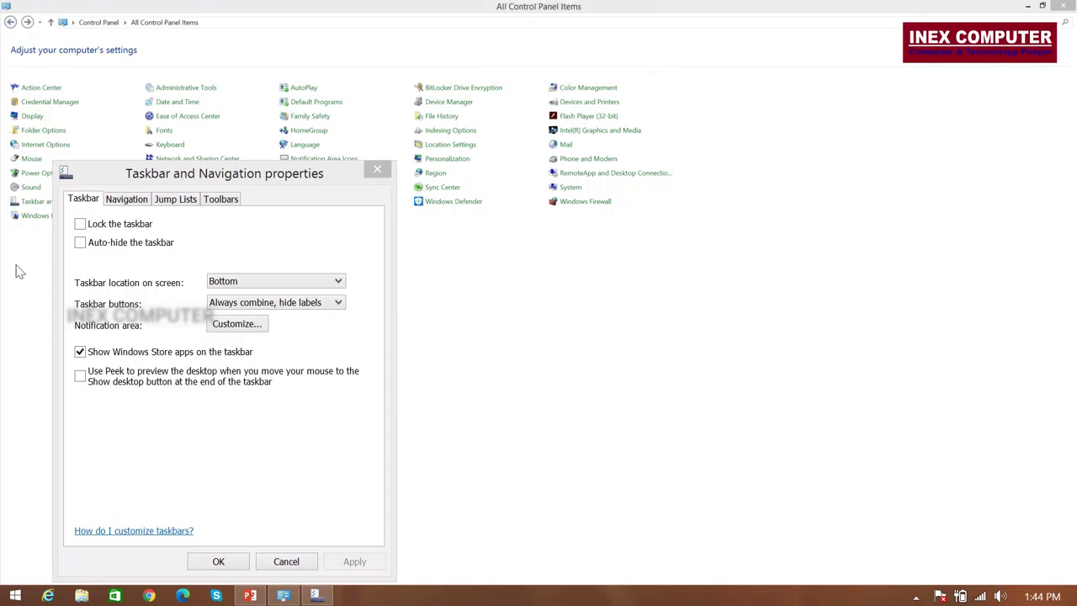
{"action": "left_click", "coordinate": [80, 224]}
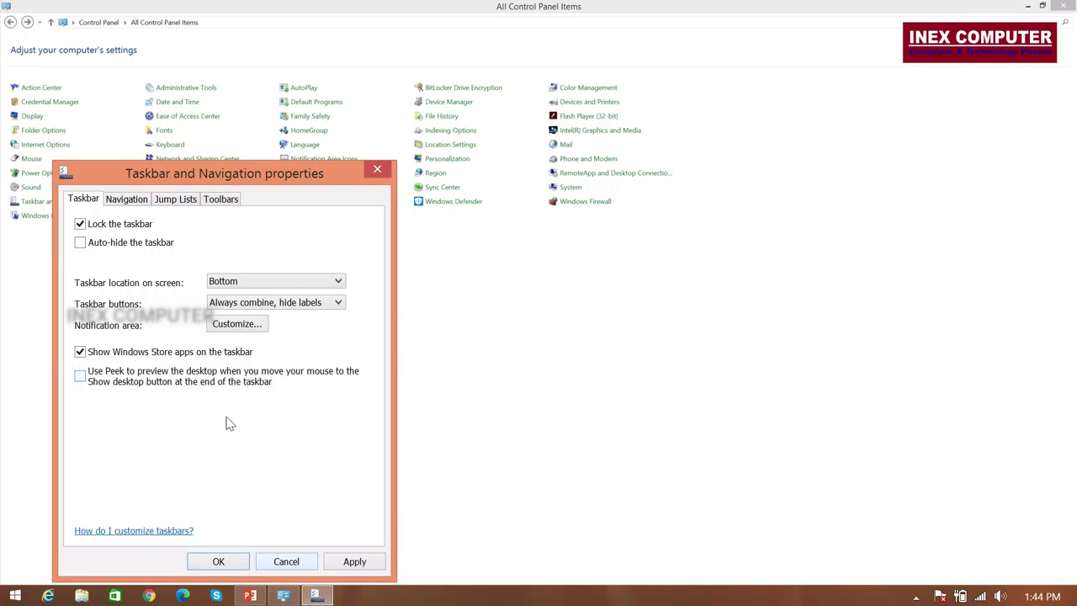
{"action": "left_click", "coordinate": [125, 201]}
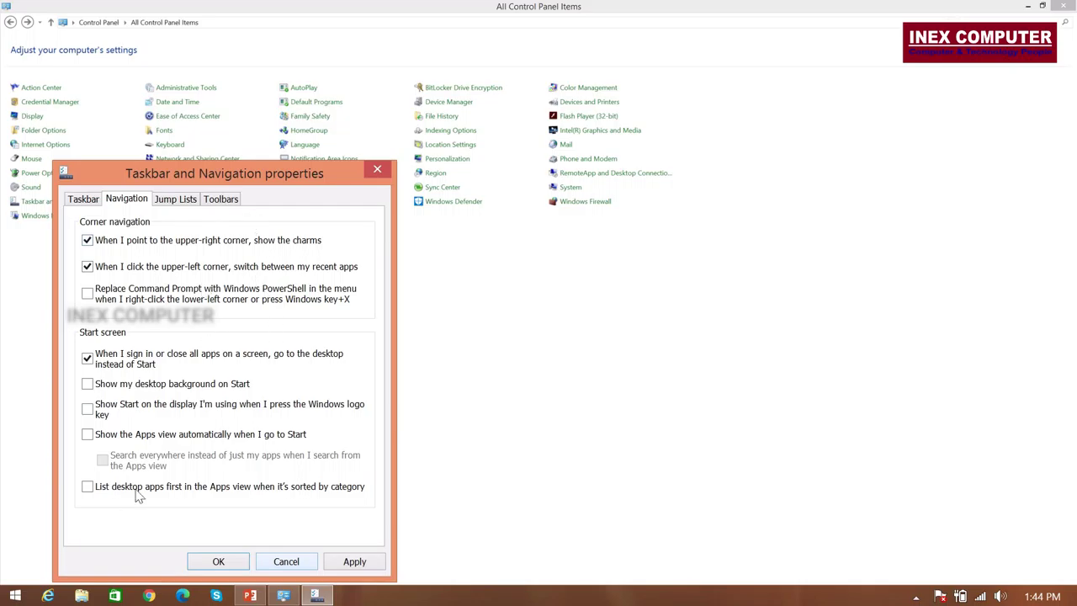
{"action": "left_click", "coordinate": [186, 199]}
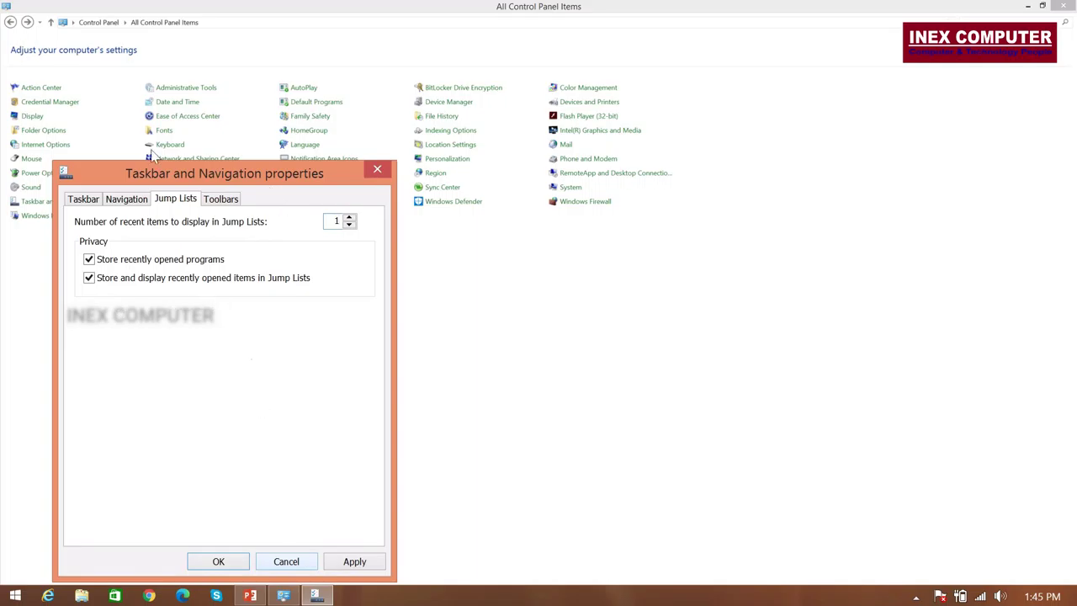
{"action": "left_click", "coordinate": [223, 198]}
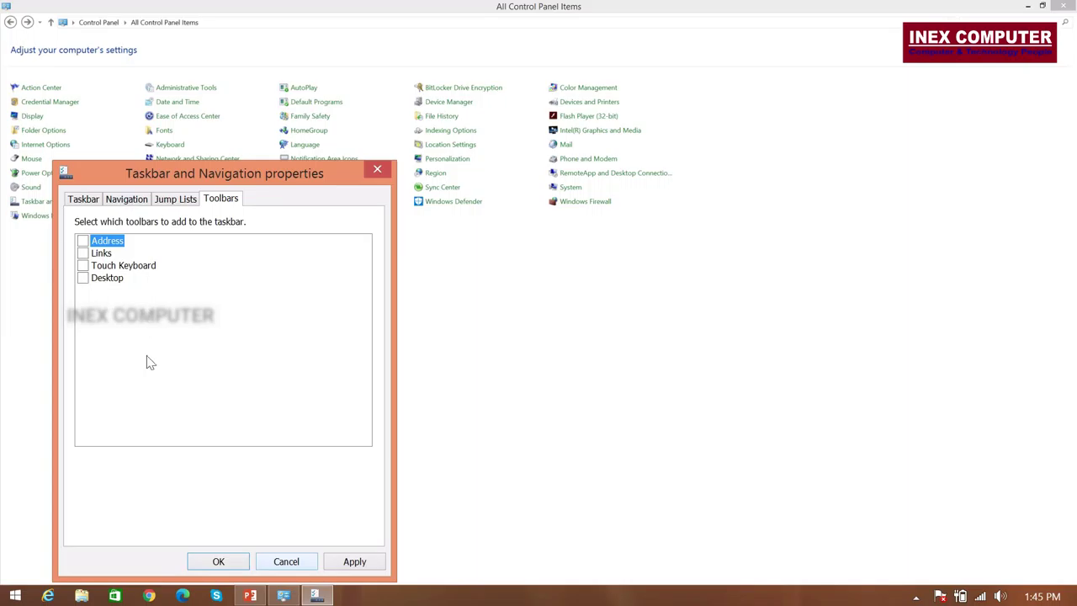
{"action": "left_click", "coordinate": [217, 561]}
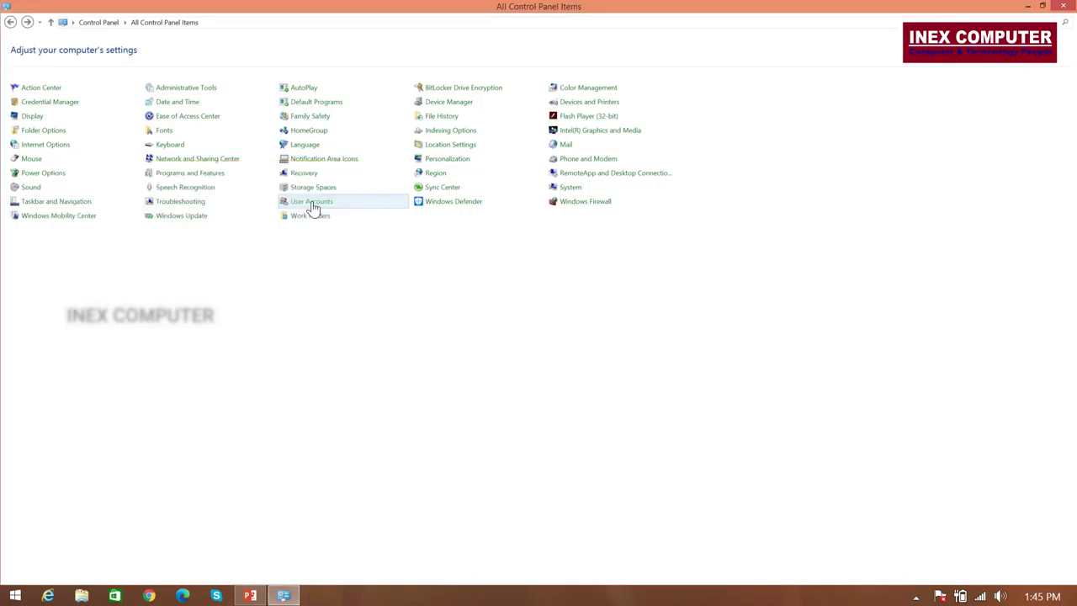
- Change the local administrator account's name to INEX COMPUTER in User Accounts
{"action": "left_click", "coordinate": [312, 206]}
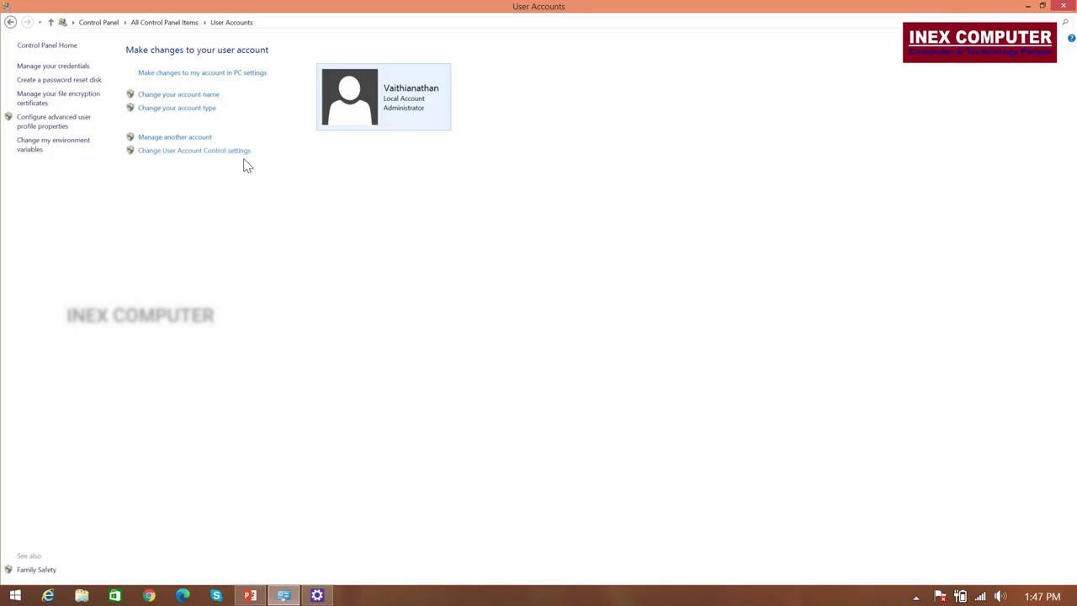
{"action": "left_click", "coordinate": [186, 94]}
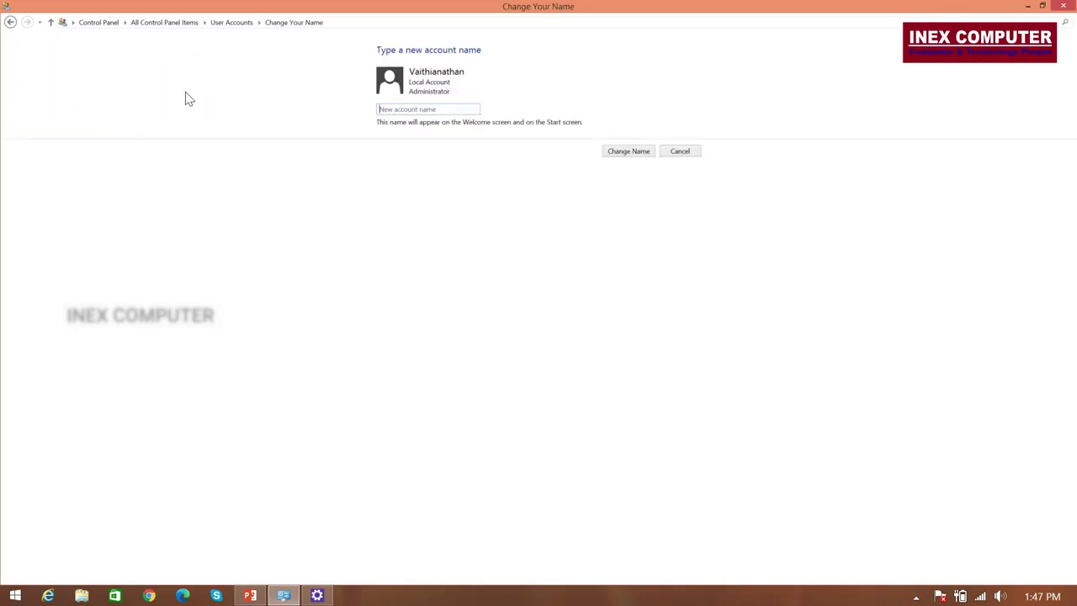
{"action": "left_click", "coordinate": [424, 107]}
{"action": "key", "text": "BackSpace"}
{"action": "type", "text": "INEX COMPUTER"}
{"action": "left_click", "coordinate": [637, 152]}
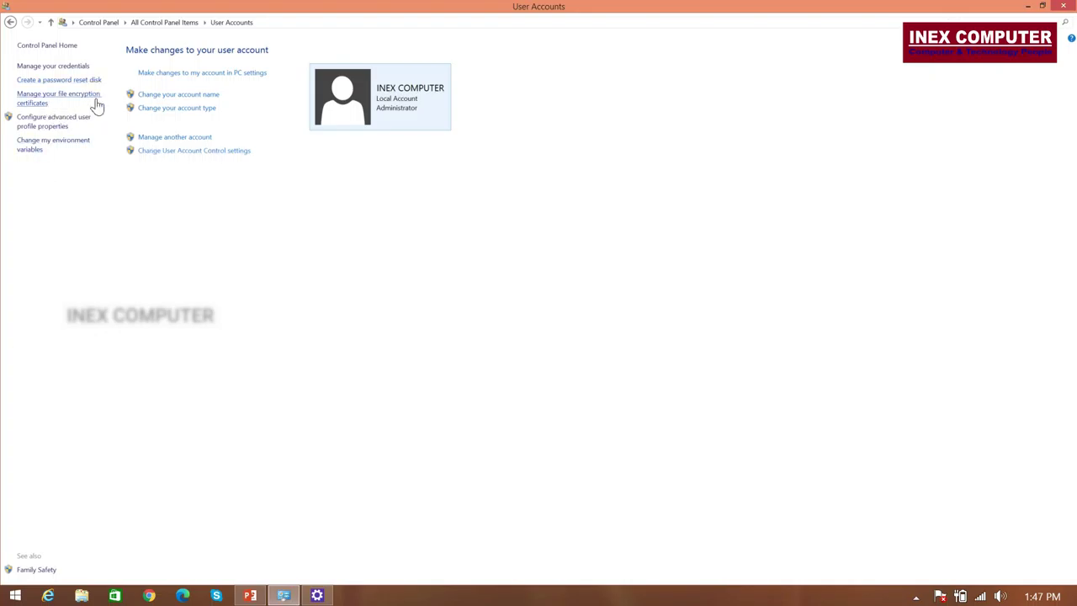
- Open the Fonts folder in Control Panel and copy the Baamini TrueType font file from the Baamini folder in Downloads
{"action": "left_click", "coordinate": [168, 22]}
{"action": "left_click", "coordinate": [162, 133]}
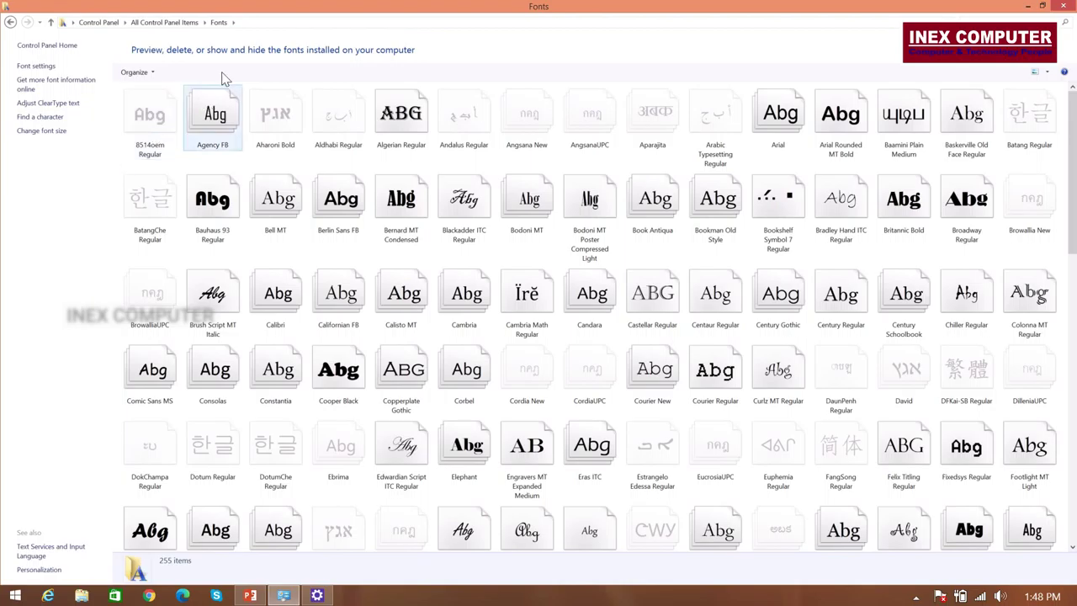
{"action": "right_click", "coordinate": [177, 259]}
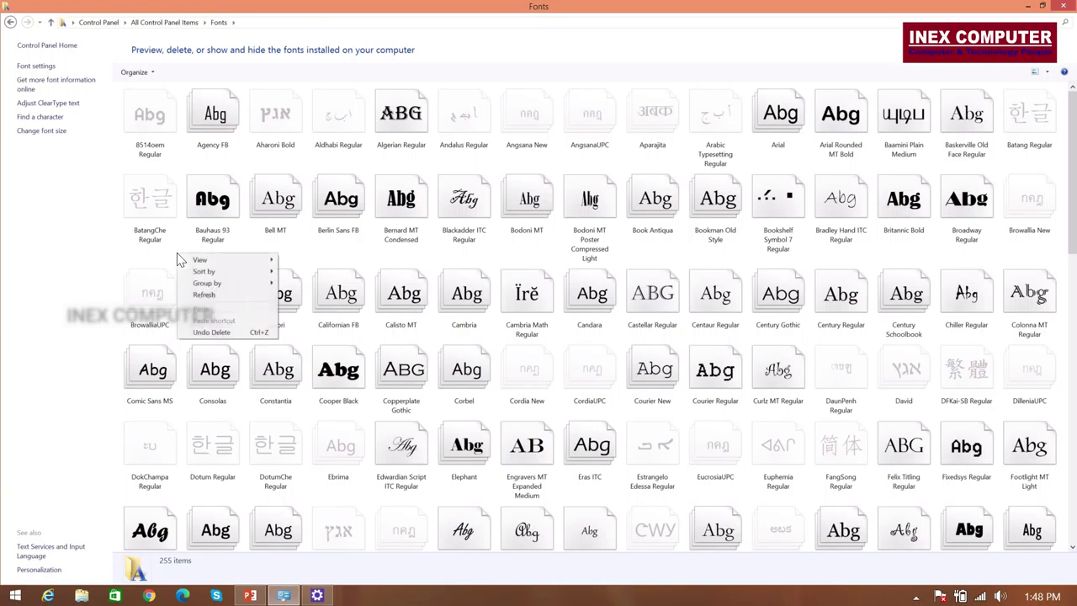
{"action": "left_click", "coordinate": [92, 598]}
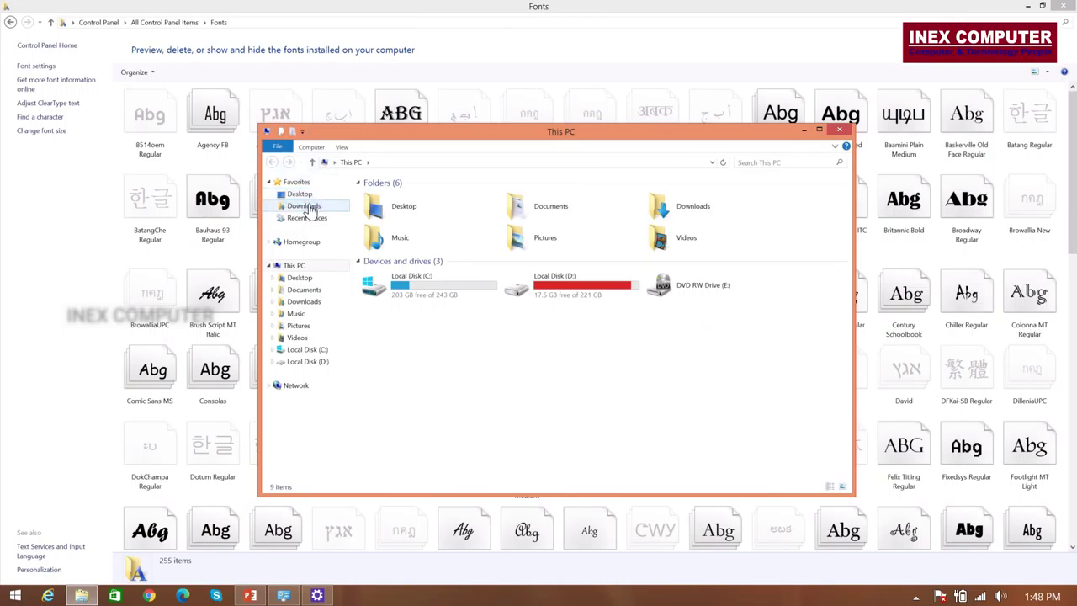
{"action": "left_click", "coordinate": [307, 212]}
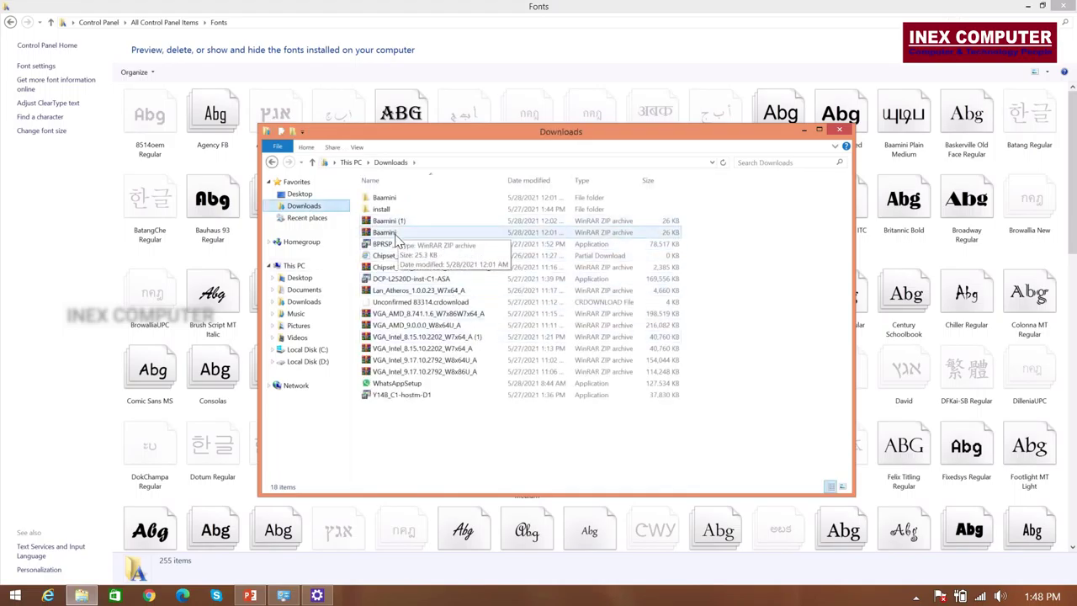
{"action": "double_click", "coordinate": [400, 200]}
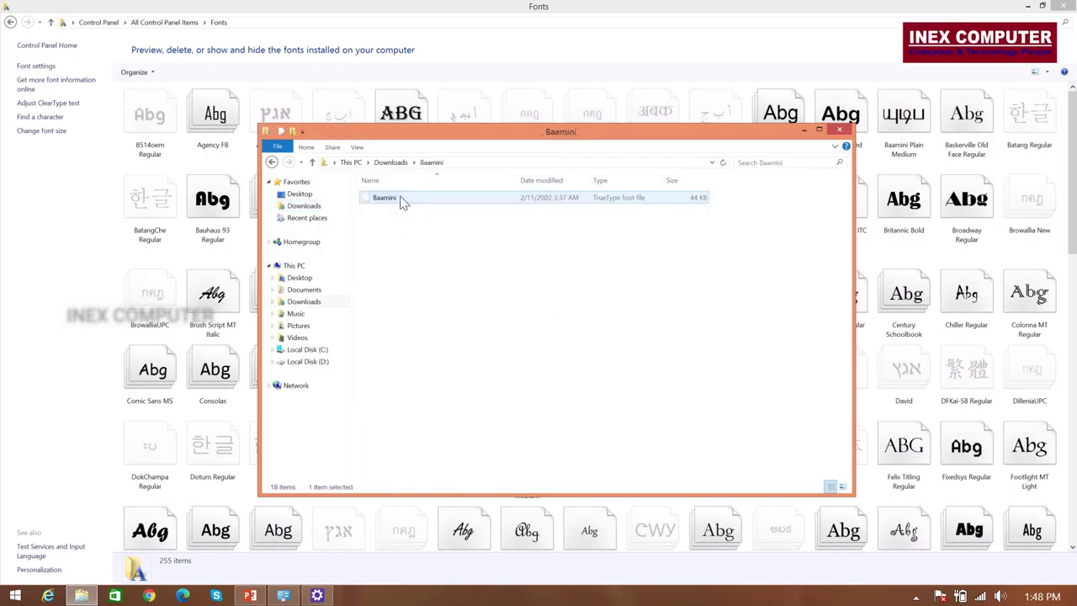
{"action": "right_click", "coordinate": [400, 202]}
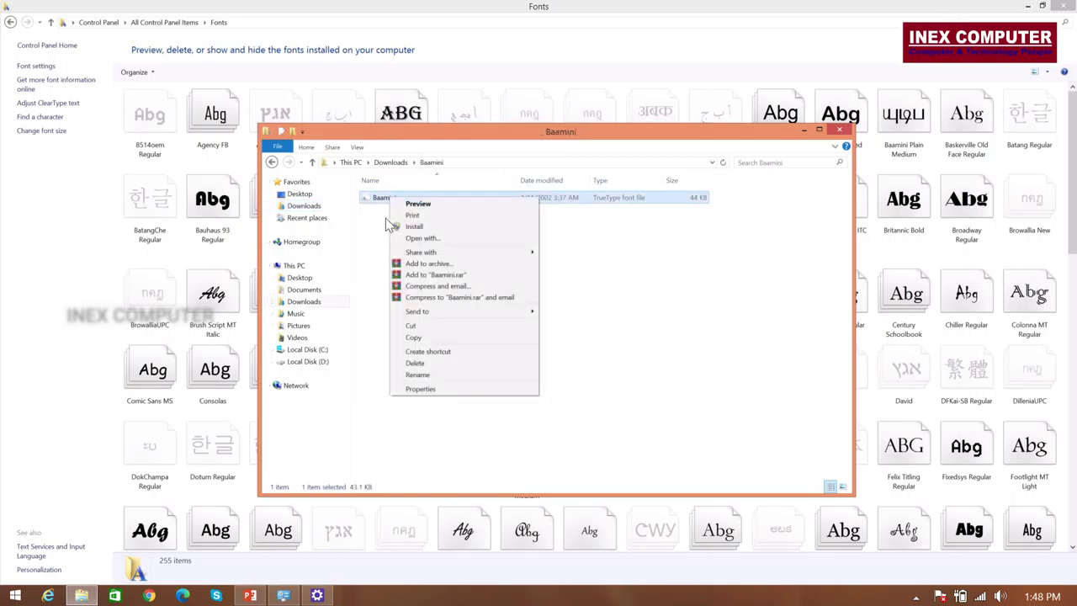
{"action": "left_click", "coordinate": [414, 336]}
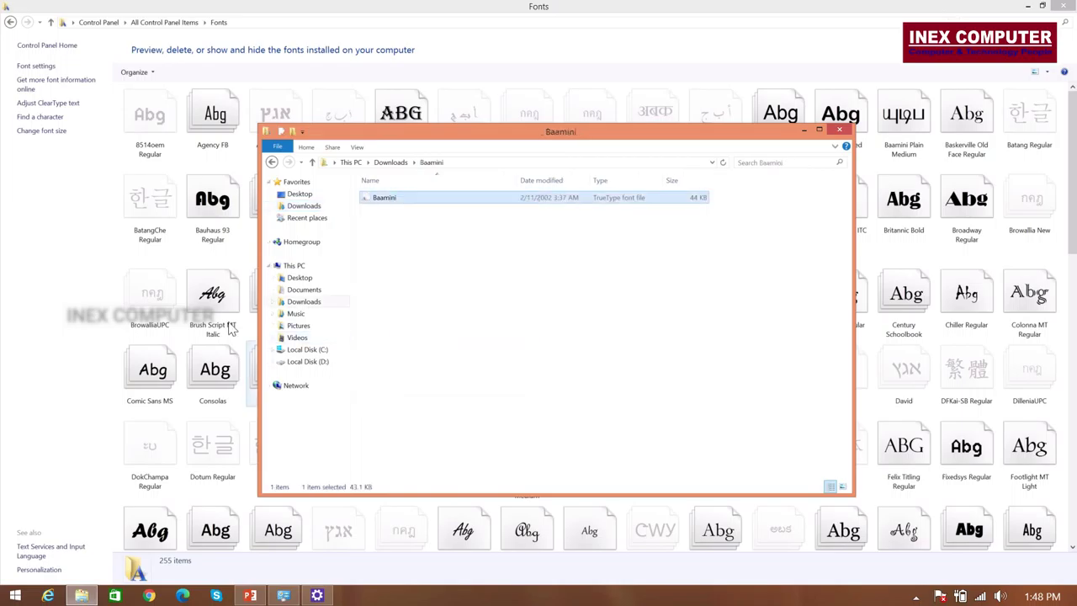
- Paste the copied Baamini font into the Fonts folder, replacing the installed version
{"action": "left_click", "coordinate": [127, 252]}
{"action": "right_click", "coordinate": [126, 248]}
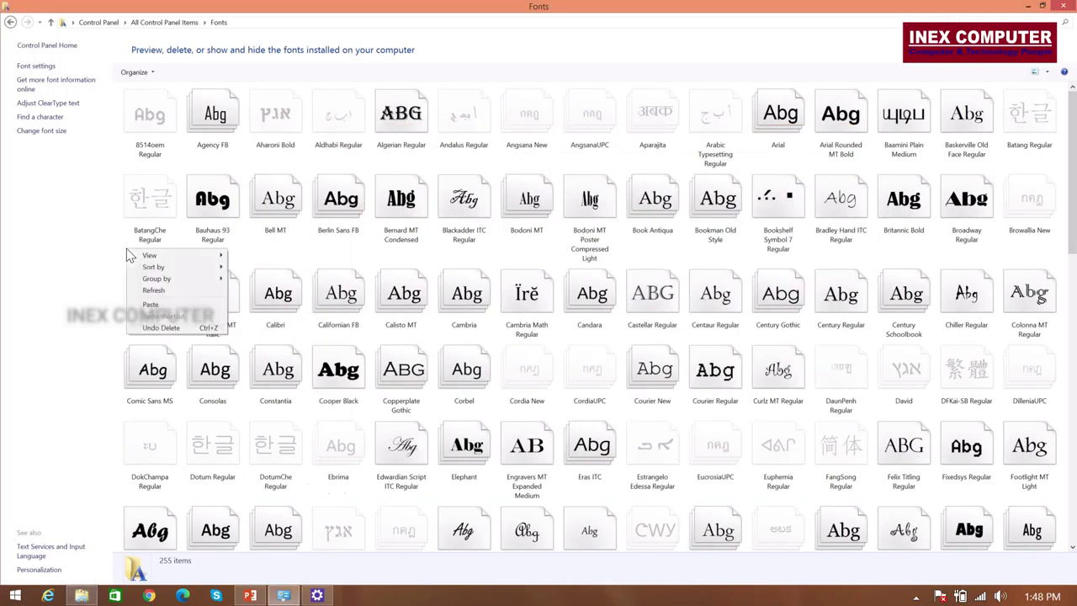
{"action": "left_click", "coordinate": [152, 304]}
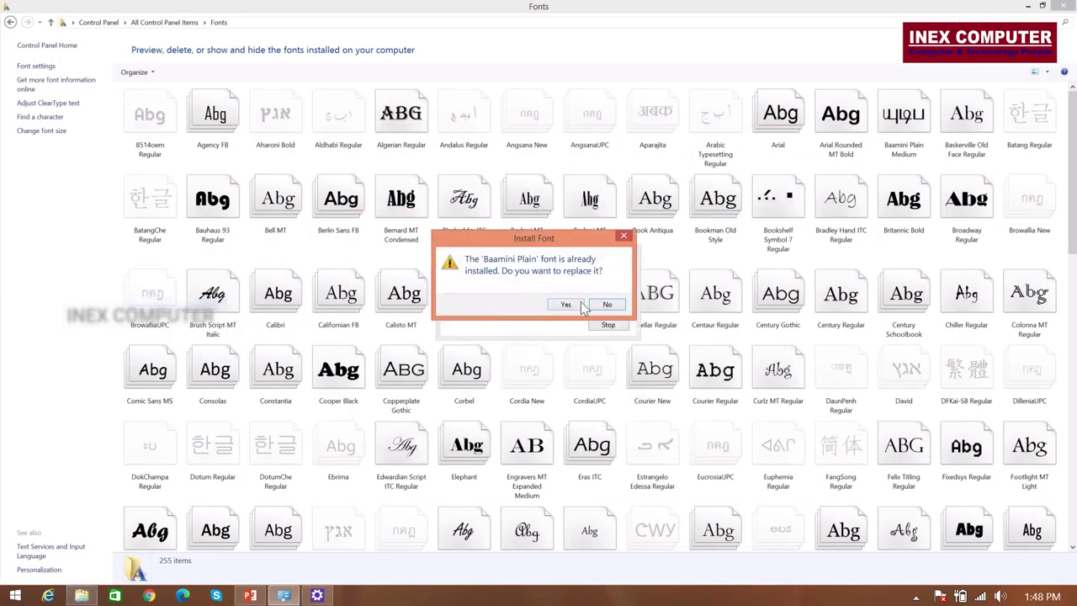
{"action": "left_click", "coordinate": [557, 305]}
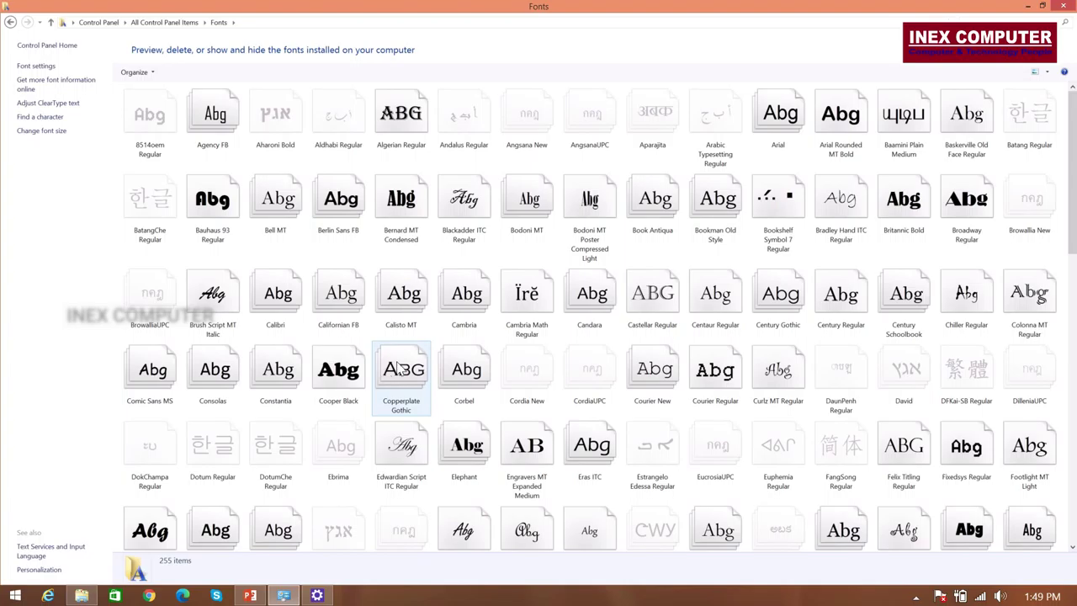
- Open Folder Options from all Control Panel items and review the general settings and advanced view settings, including those for hidden files
{"action": "left_click", "coordinate": [153, 23]}
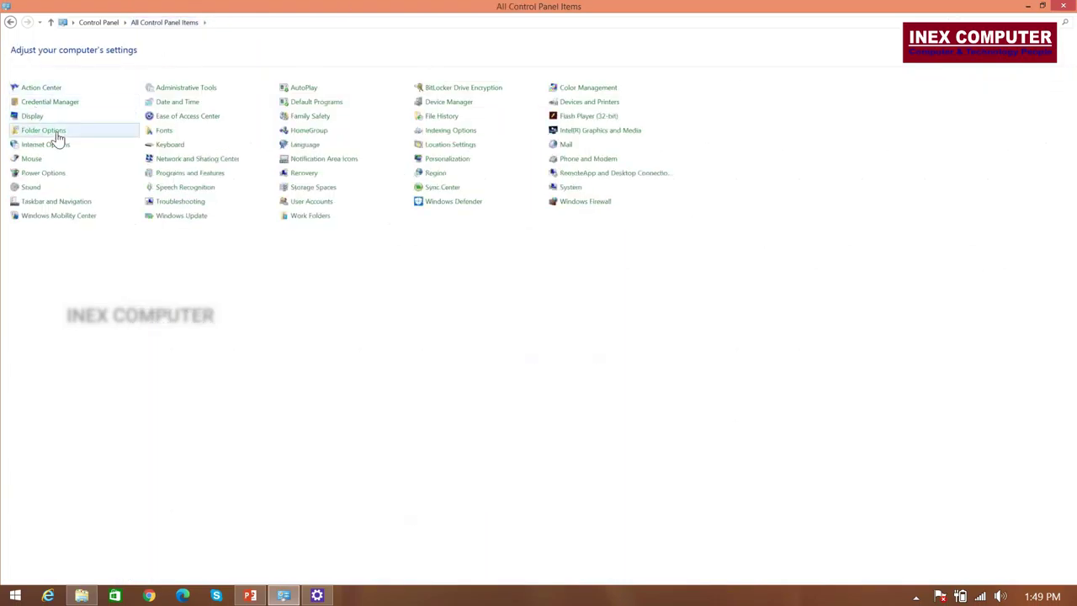
{"action": "left_click", "coordinate": [56, 137]}
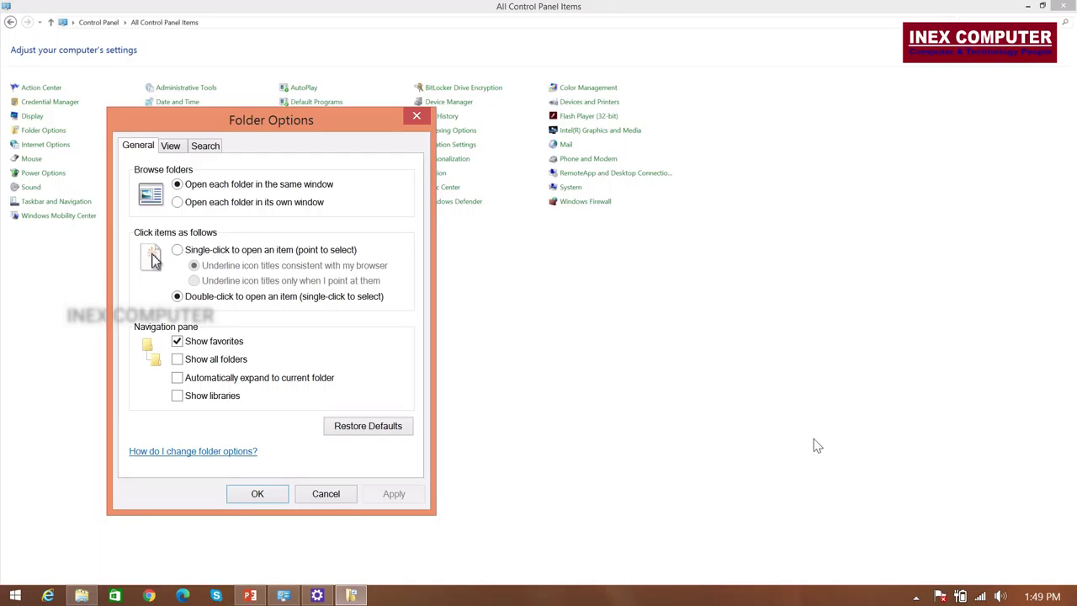
{"action": "left_click", "coordinate": [169, 147]}
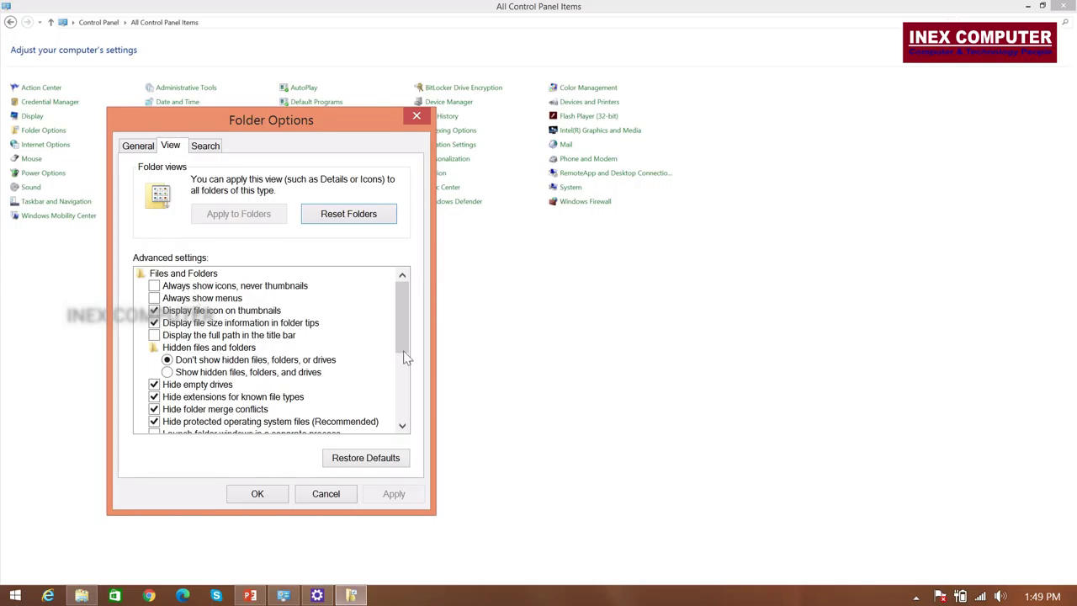
{"action": "scroll", "coordinate": [399, 333], "scroll_direction": "down", "scroll_amount": 4}
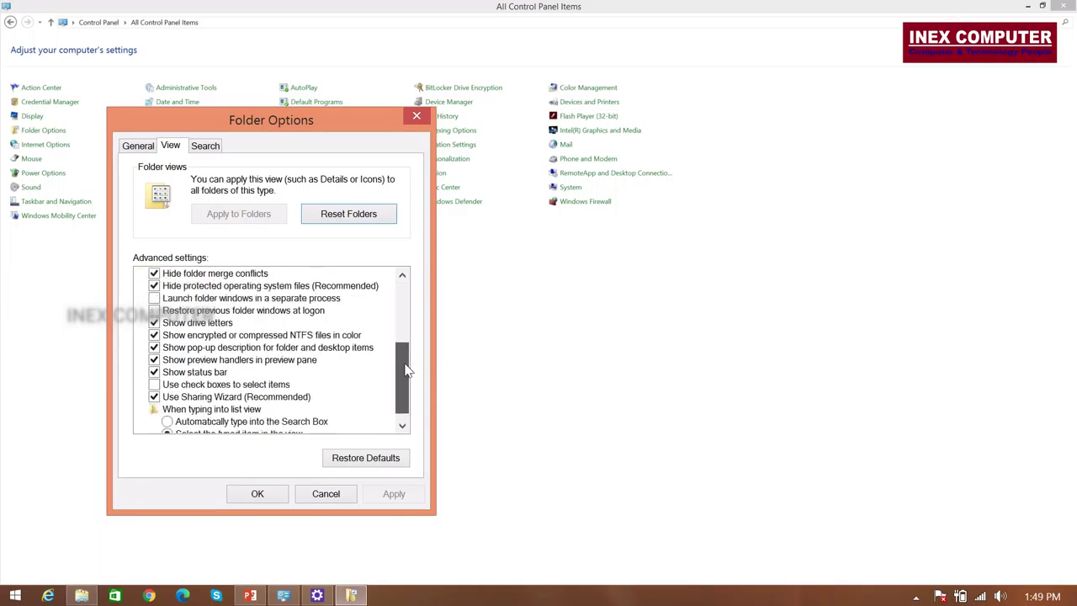
{"action": "scroll", "coordinate": [413, 332], "scroll_direction": "up", "scroll_amount": 3}
{"action": "scroll", "coordinate": [412, 307], "scroll_direction": "up", "scroll_amount": 1}
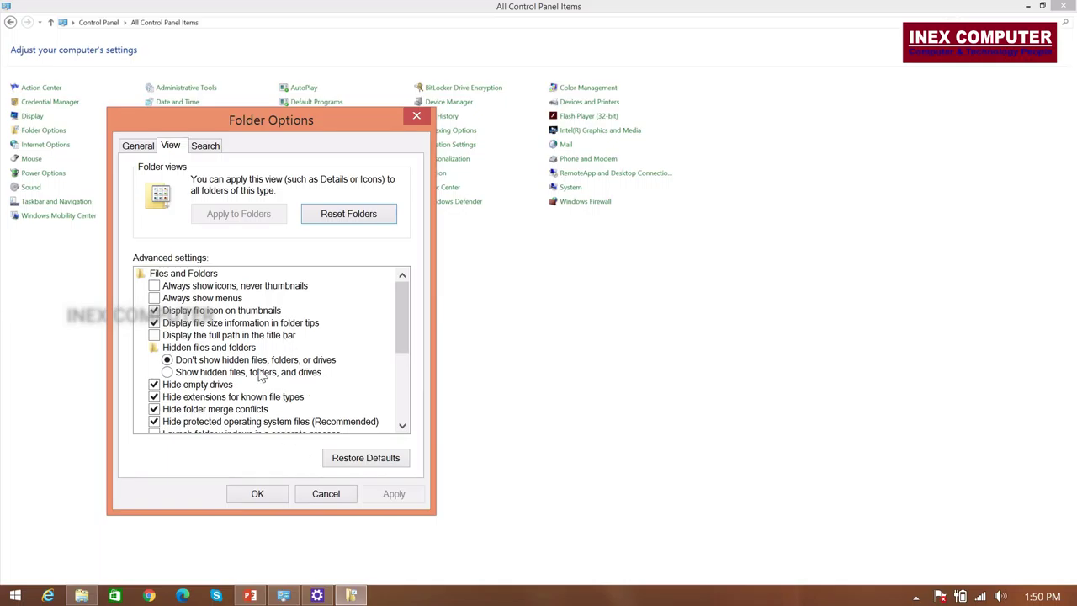
{"action": "left_click", "coordinate": [245, 495]}
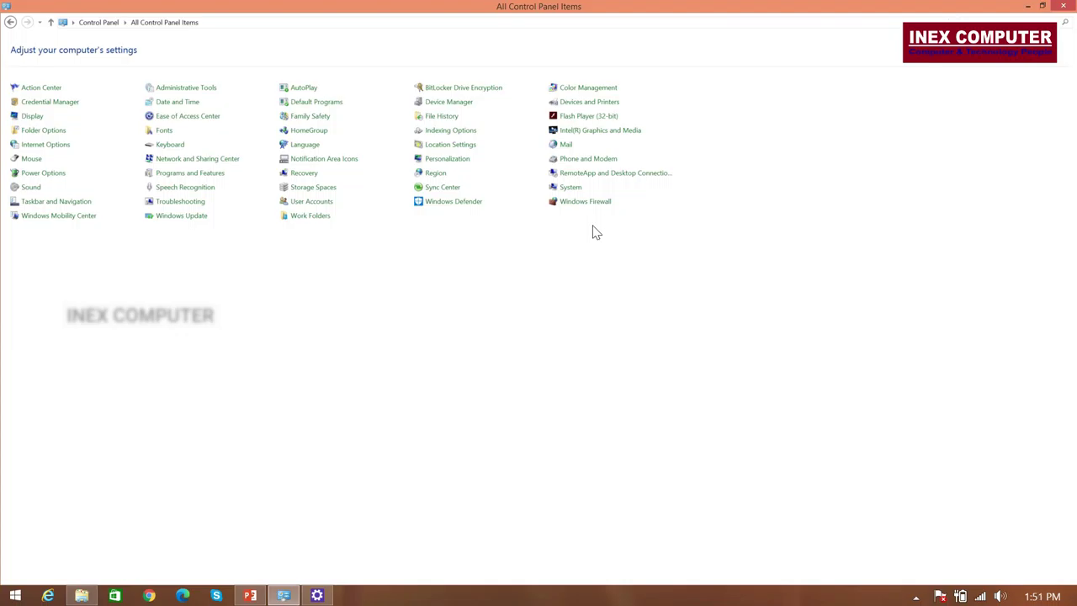
- Open Device Manager from all Control Panel items and make its window taller to fit the device list
{"action": "left_click", "coordinate": [448, 102]}
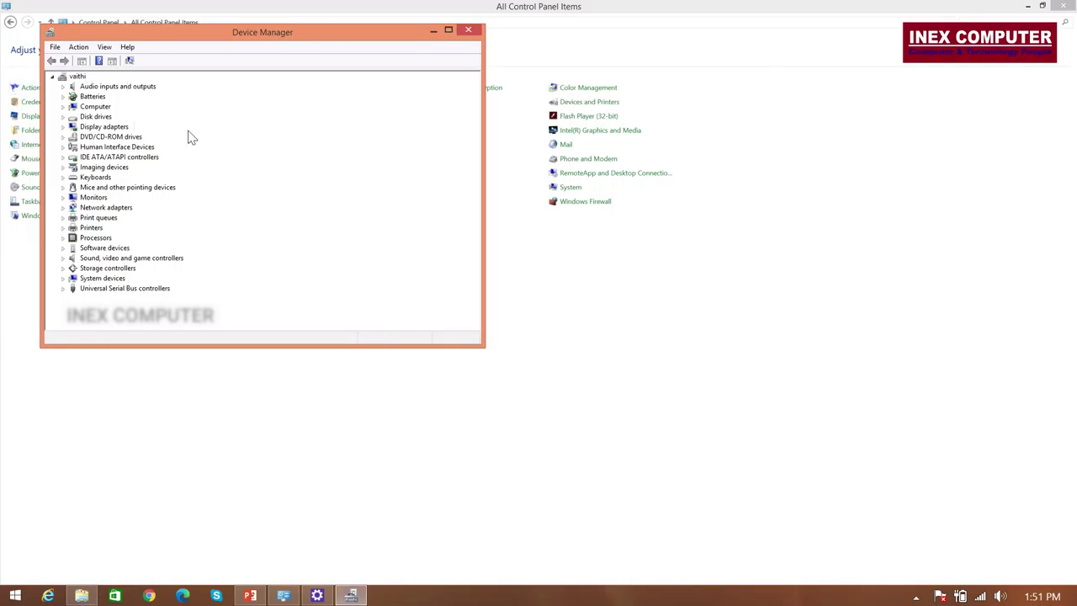
{"action": "left_click_drag", "start_coordinate": [353, 26], "coordinate": [541, 62]}
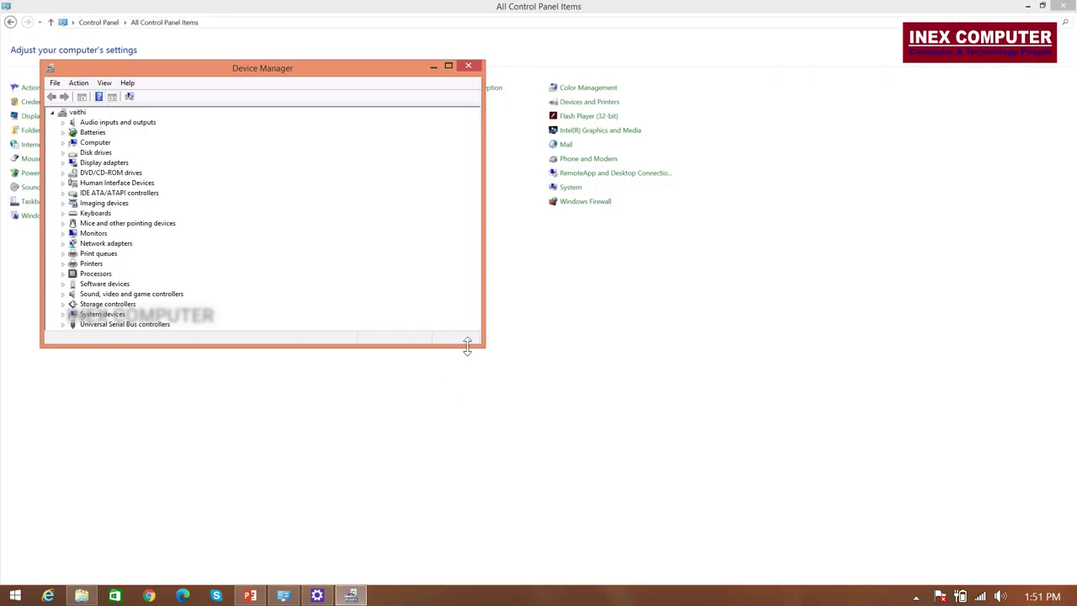
{"action": "left_click_drag", "start_coordinate": [473, 346], "coordinate": [486, 480]}
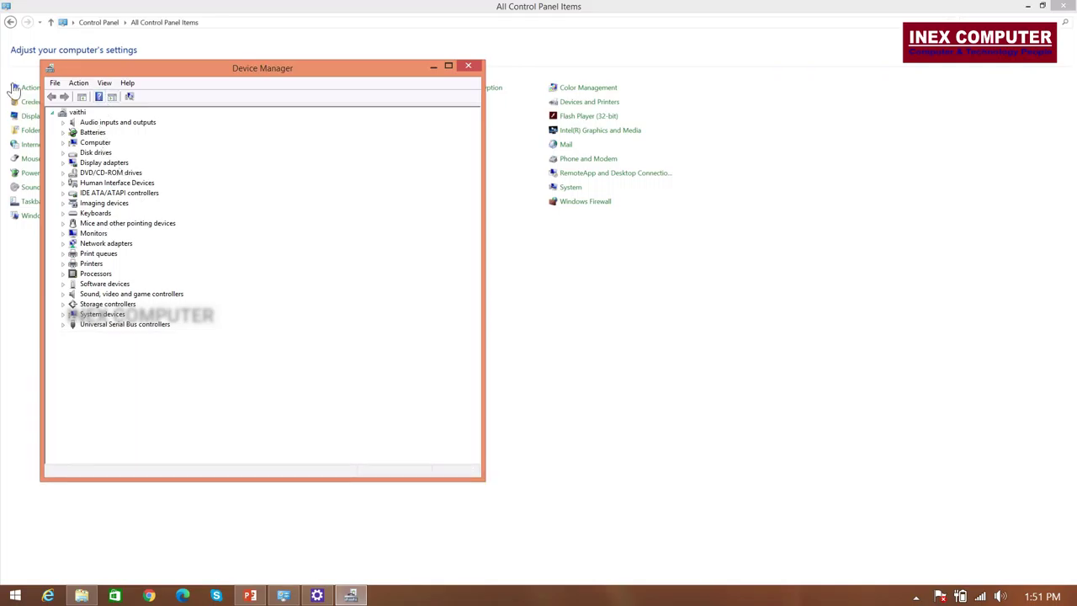
- Expand and examine the device categories from audio inputs and outputs through Human Interface Devices
{"action": "left_click", "coordinate": [63, 123]}
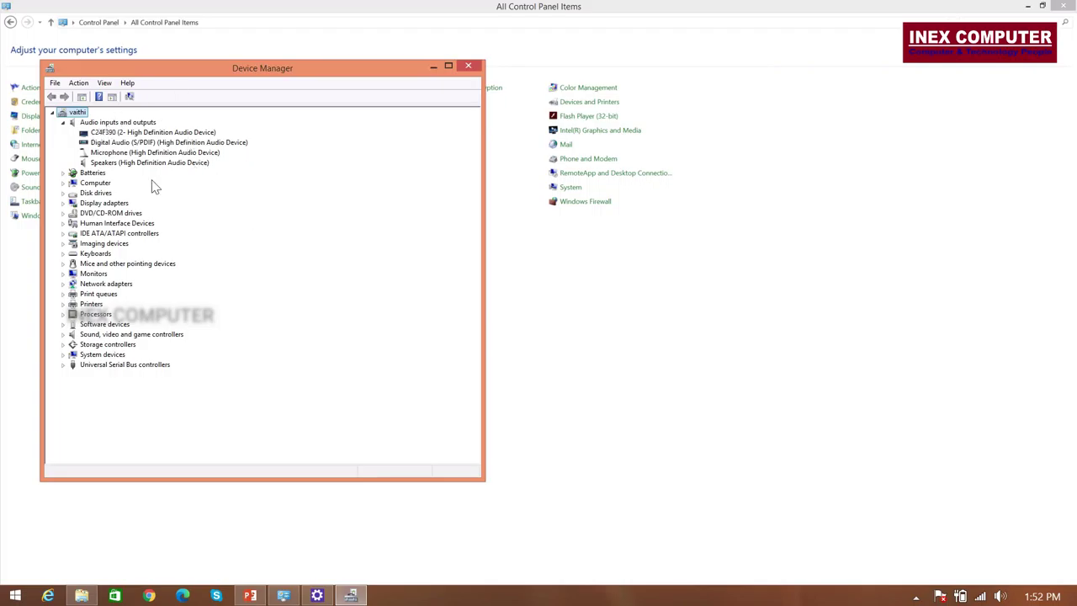
{"action": "left_click", "coordinate": [63, 172]}
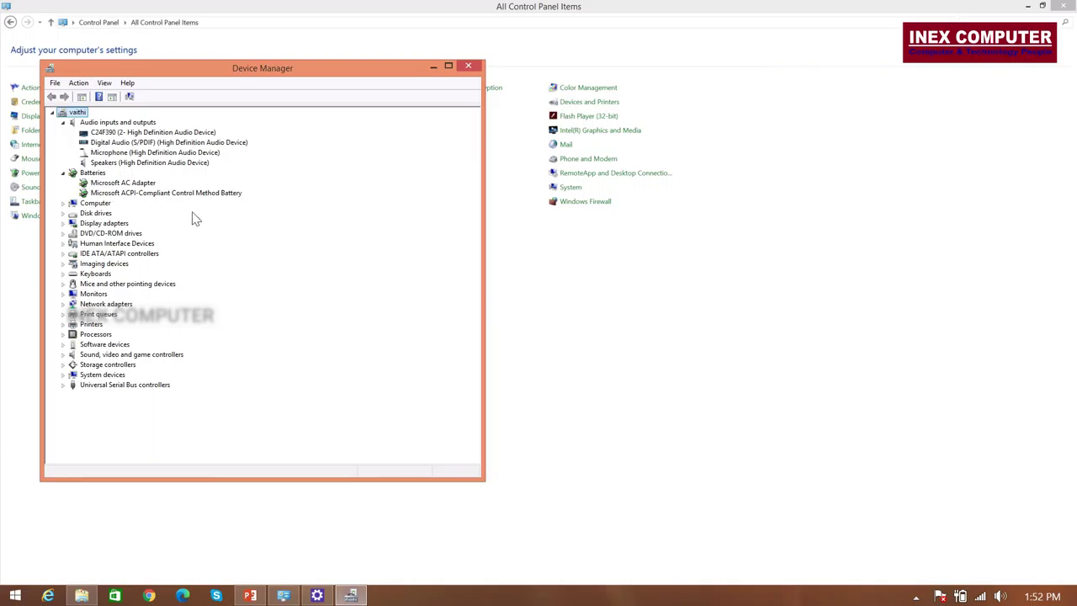
{"action": "left_click", "coordinate": [63, 204]}
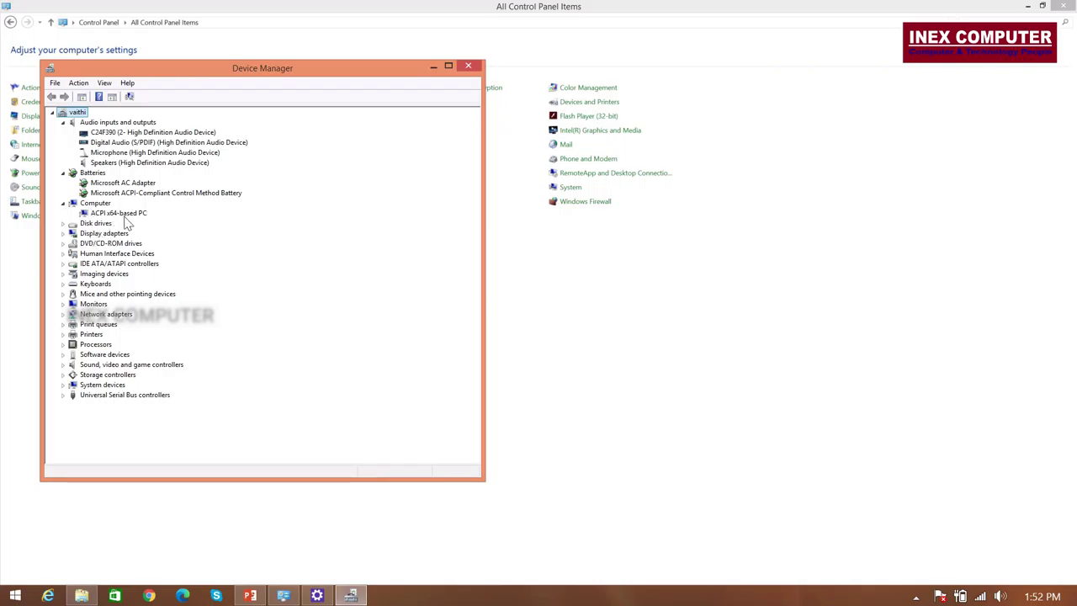
{"action": "left_click", "coordinate": [63, 224]}
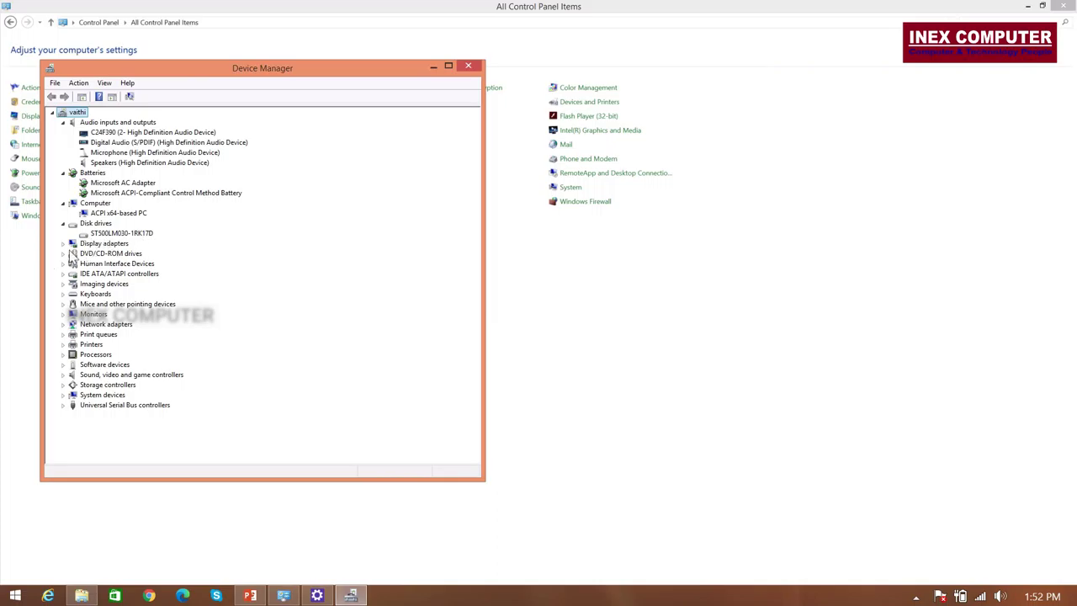
{"action": "left_click", "coordinate": [63, 244]}
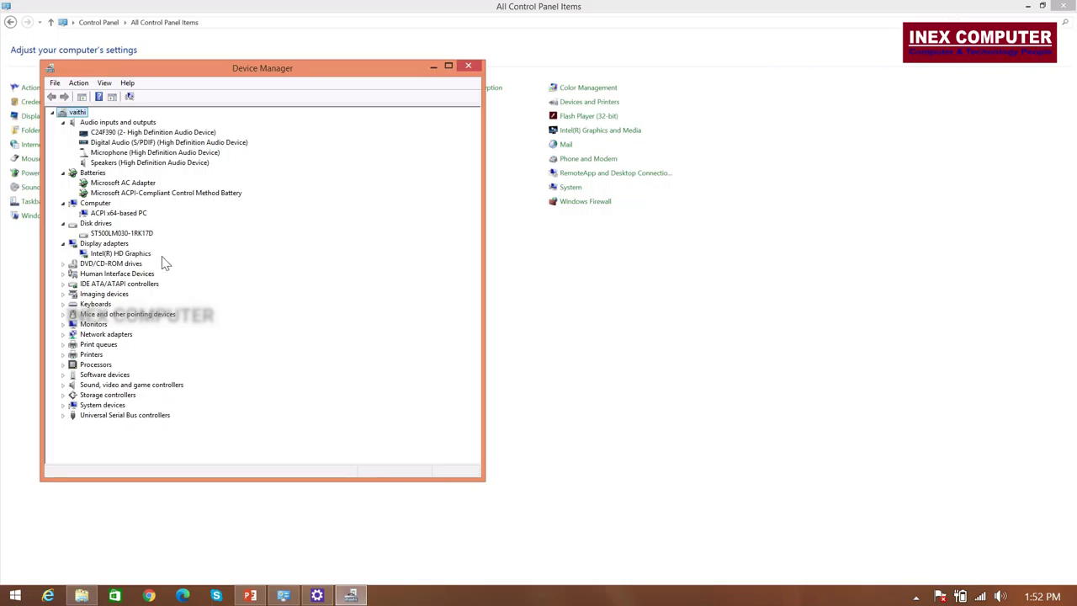
{"action": "left_click", "coordinate": [63, 264]}
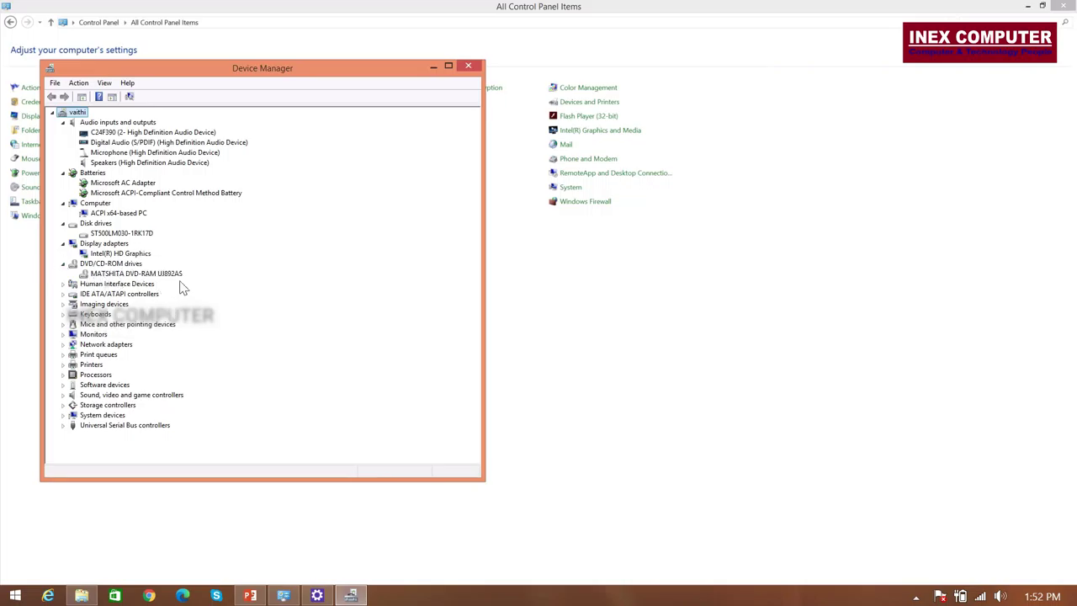
{"action": "left_click", "coordinate": [63, 284]}
{"action": "scroll", "coordinate": [219, 388], "scroll_direction": "down", "scroll_amount": 4}
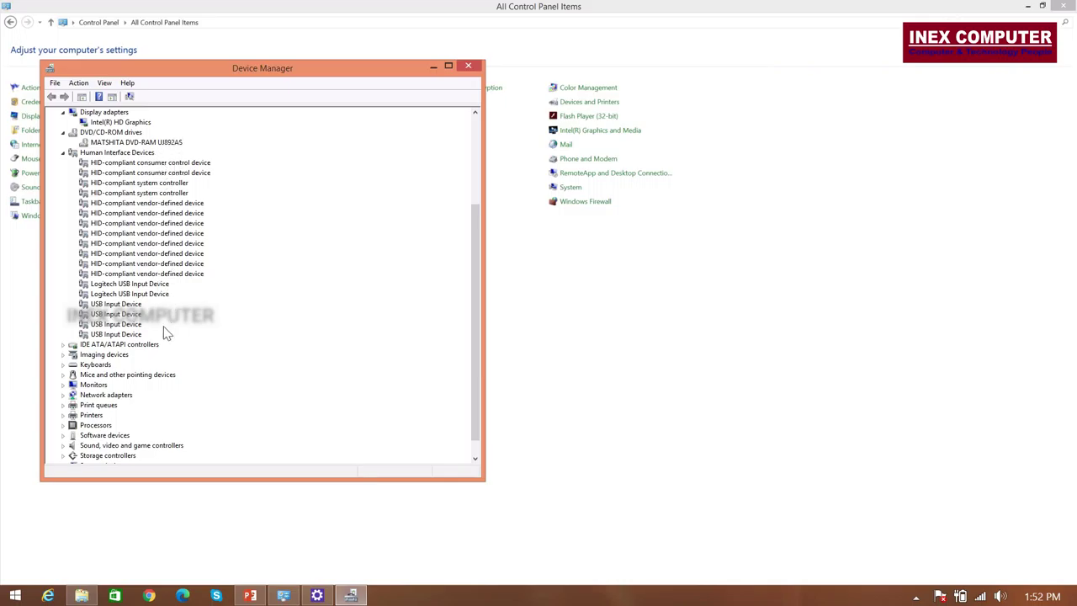
- Expand and examine the device categories from IDE ATA/ATAPI controllers through Network adapters
{"action": "left_click", "coordinate": [64, 345]}
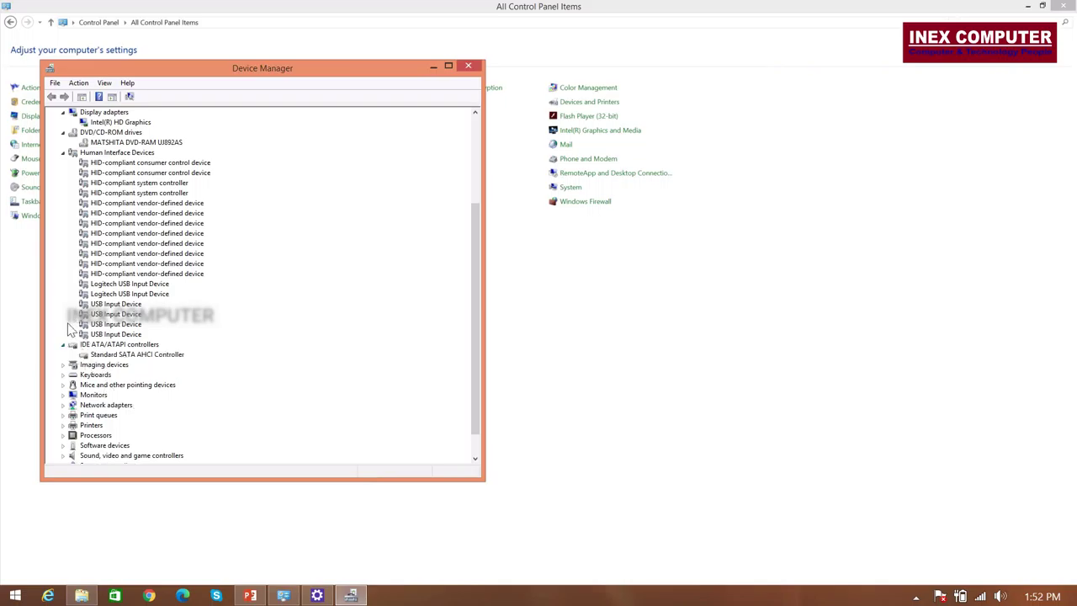
{"action": "left_click", "coordinate": [63, 364]}
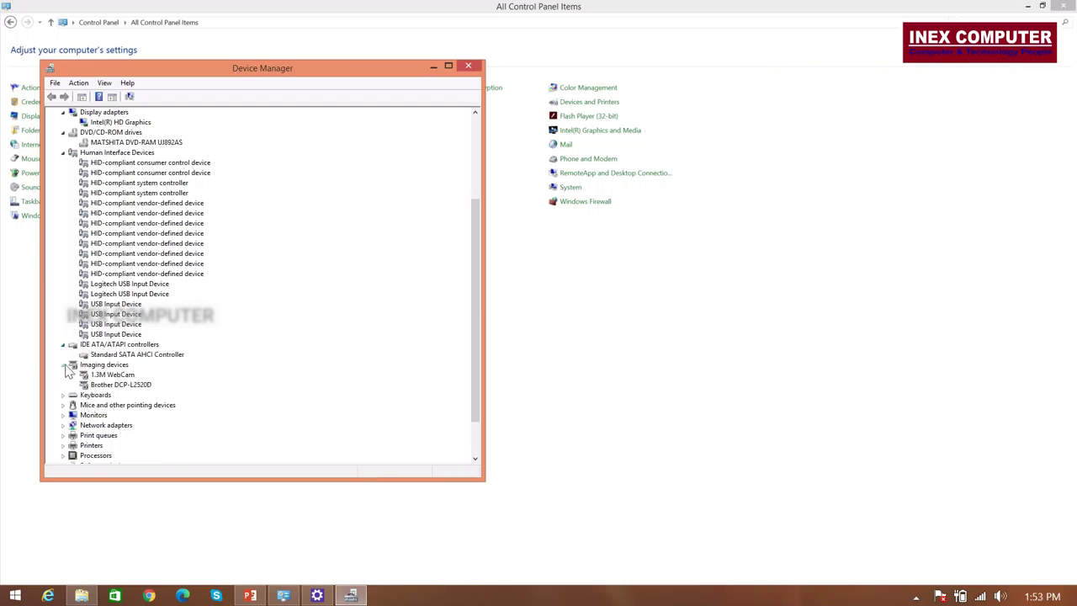
{"action": "scroll", "coordinate": [73, 375], "scroll_direction": "down", "scroll_amount": 2}
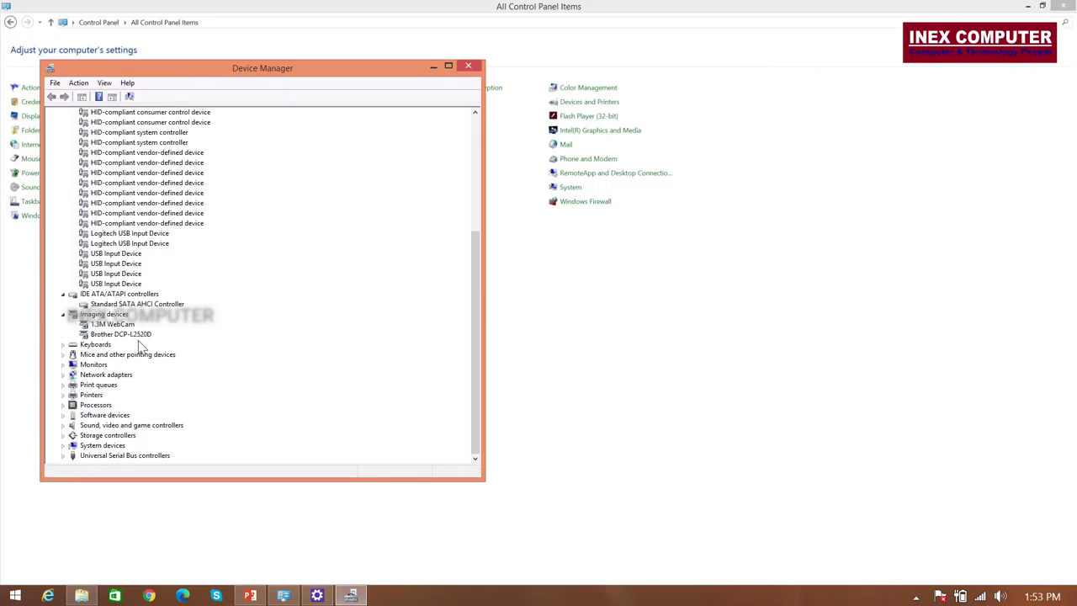
{"action": "left_click", "coordinate": [63, 344]}
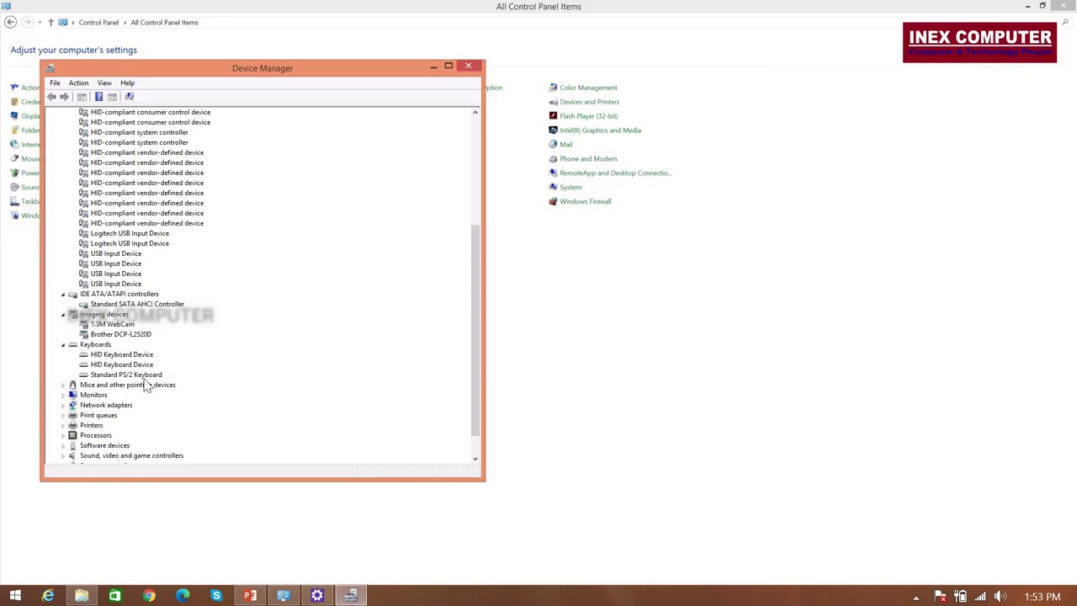
{"action": "double_click", "coordinate": [99, 386]}
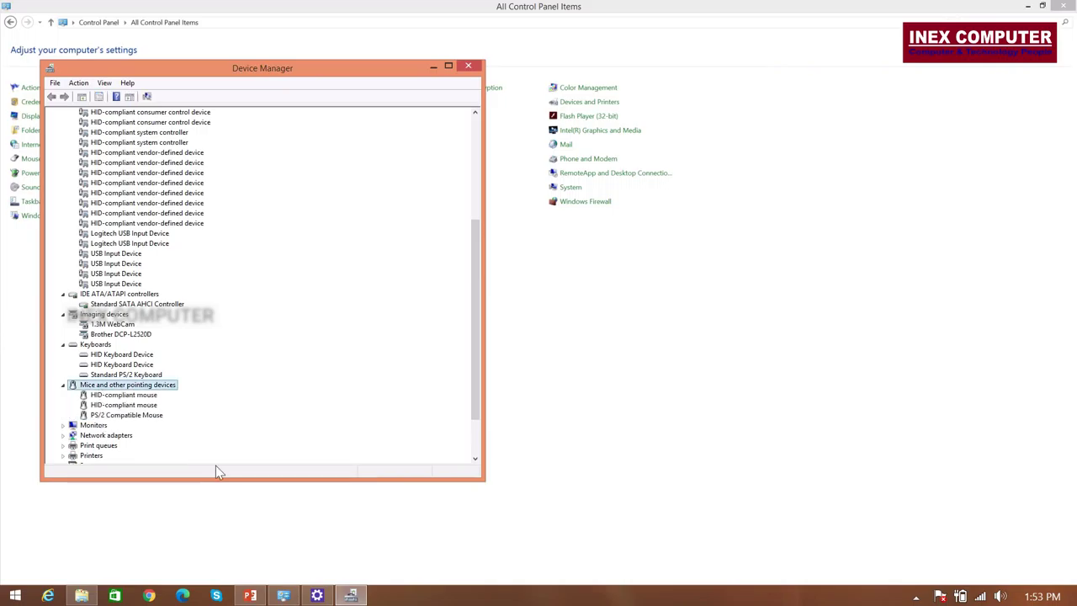
{"action": "double_click", "coordinate": [93, 425]}
{"action": "scroll", "coordinate": [160, 446], "scroll_direction": "down", "scroll_amount": 2}
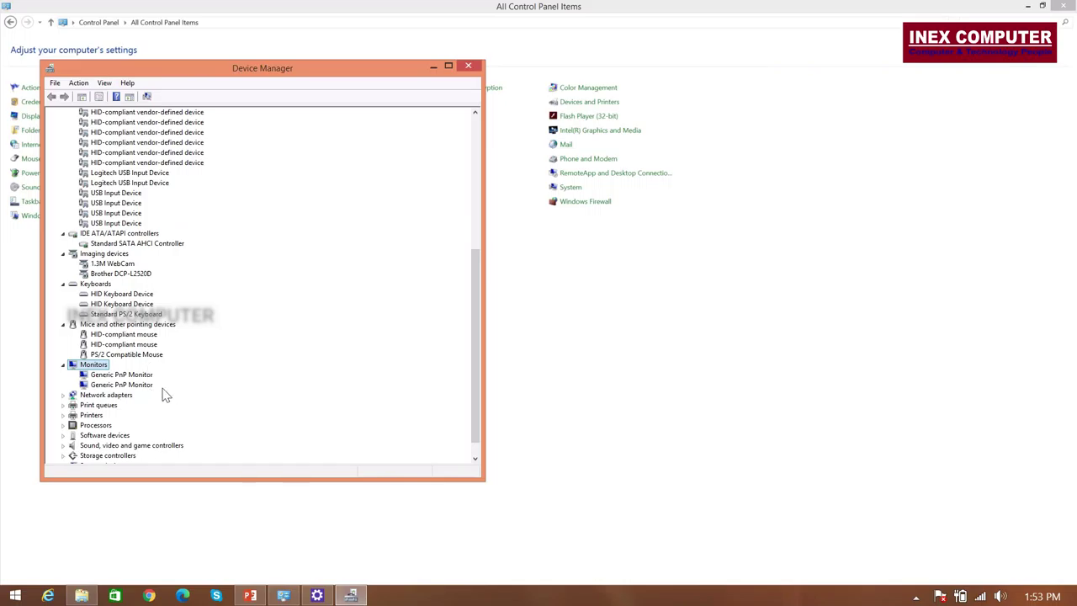
{"action": "double_click", "coordinate": [90, 398]}
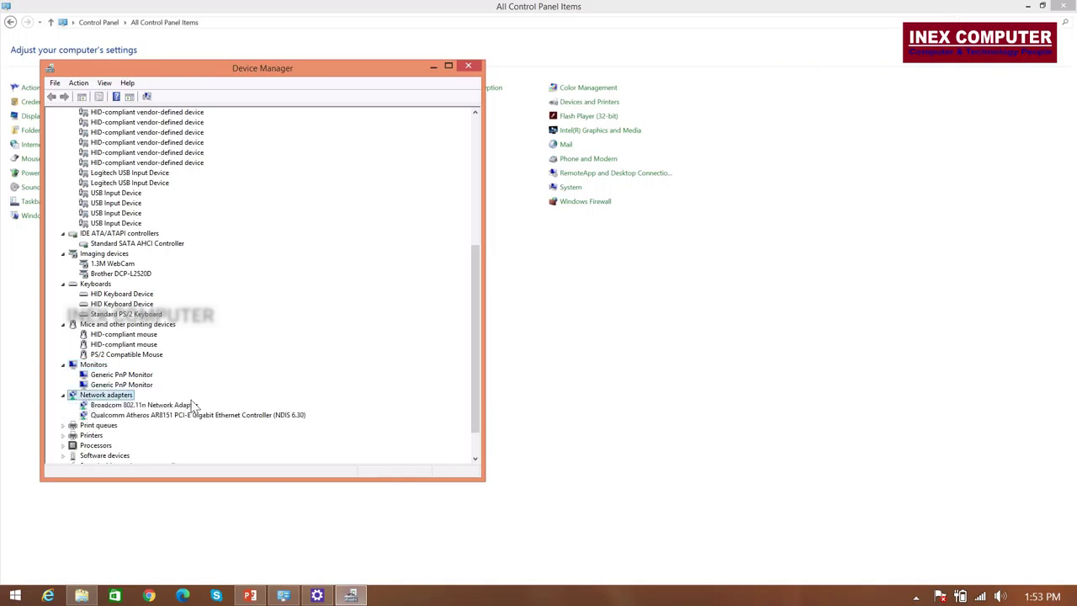
- Expand and examine the Print queues, Printers, Processors and Software devices categories
{"action": "scroll", "coordinate": [193, 404], "scroll_direction": "down", "scroll_amount": 1}
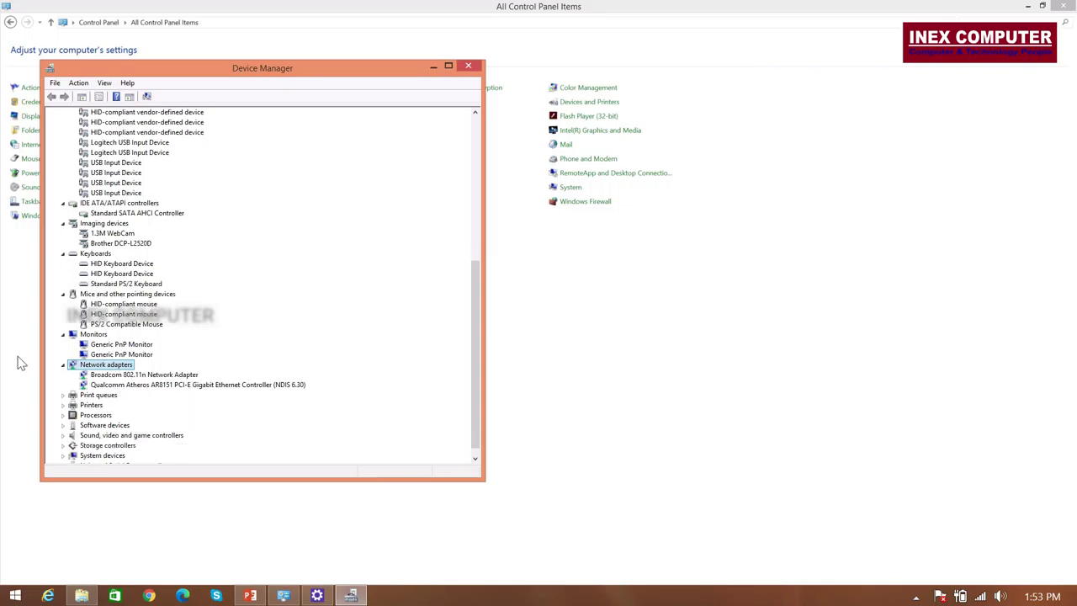
{"action": "double_click", "coordinate": [98, 395]}
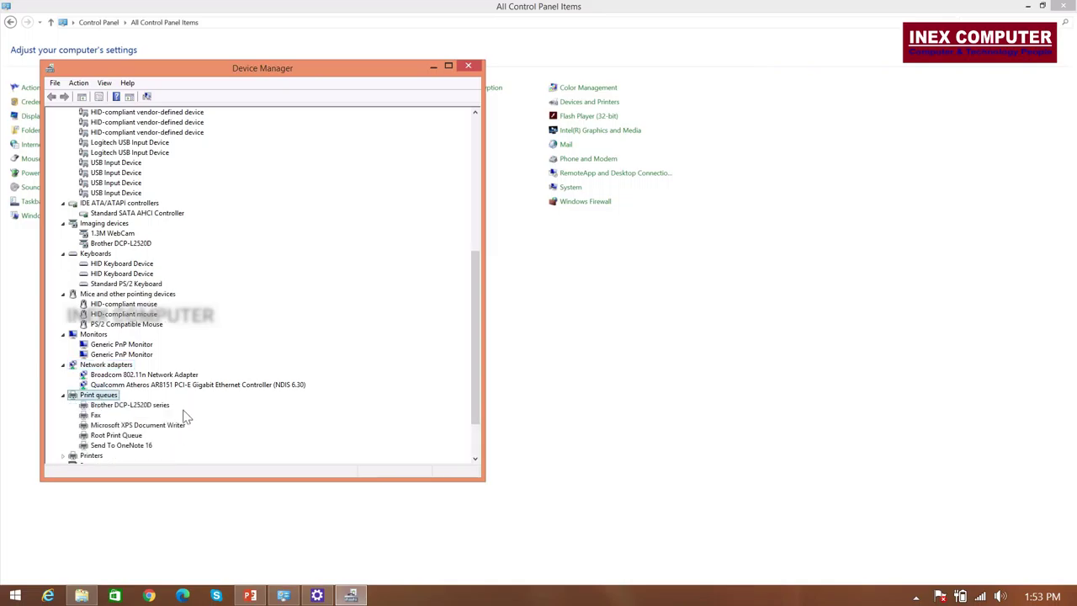
{"action": "scroll", "coordinate": [185, 413], "scroll_direction": "down", "scroll_amount": 2}
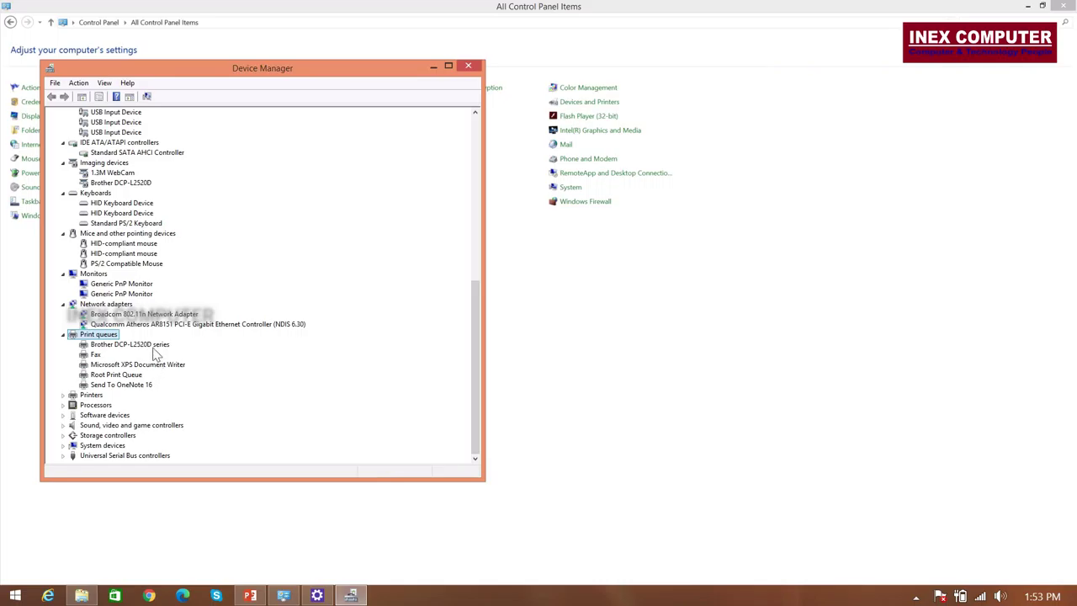
{"action": "left_click", "coordinate": [63, 395]}
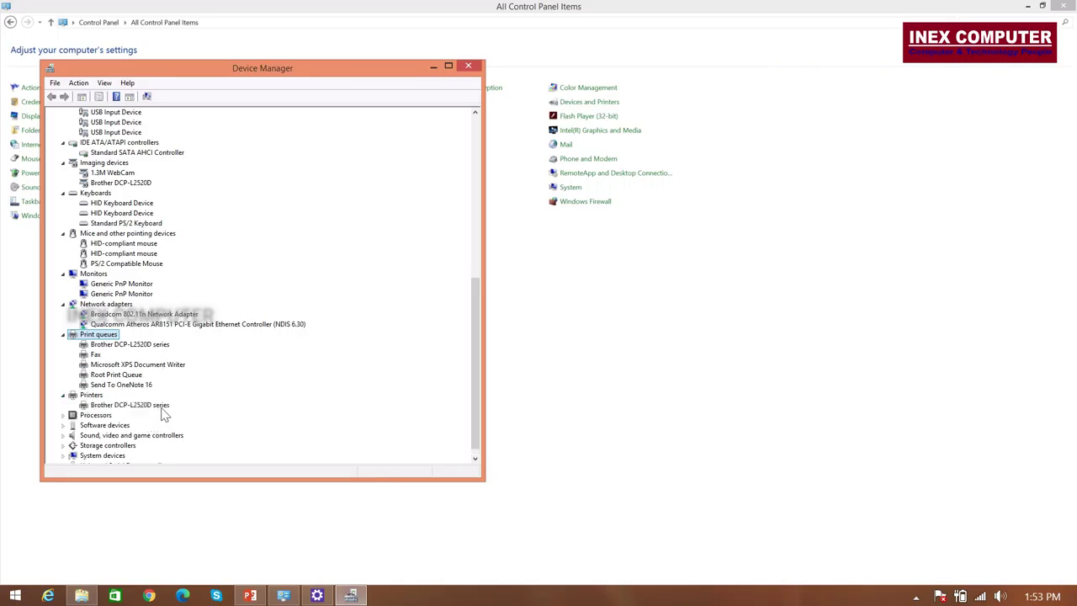
{"action": "scroll", "coordinate": [161, 399], "scroll_direction": "down", "scroll_amount": 1}
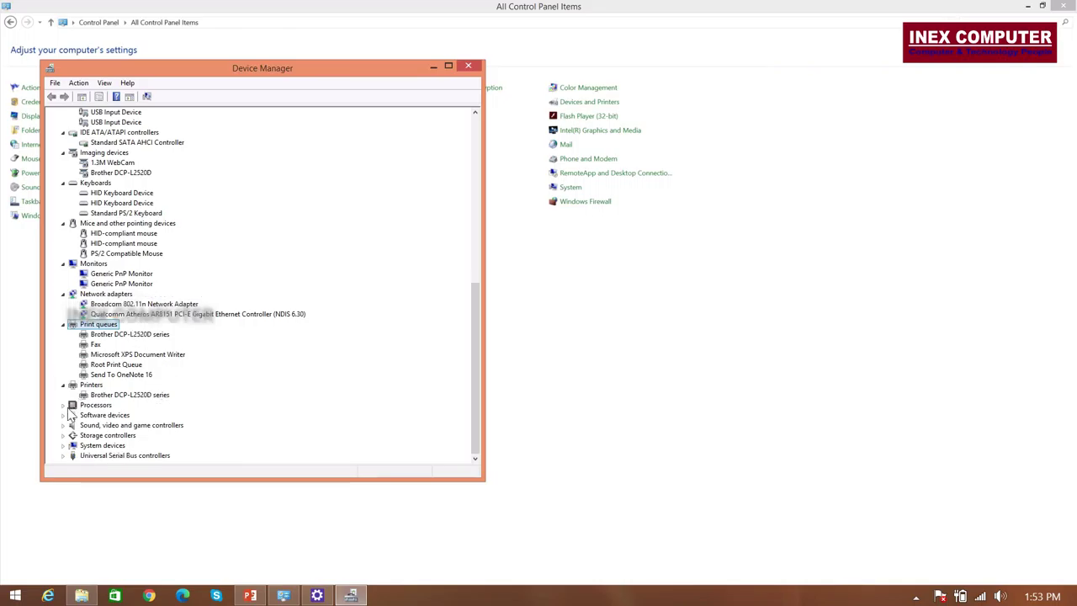
{"action": "left_click", "coordinate": [64, 405]}
{"action": "scroll", "coordinate": [92, 411], "scroll_direction": "down", "scroll_amount": 2}
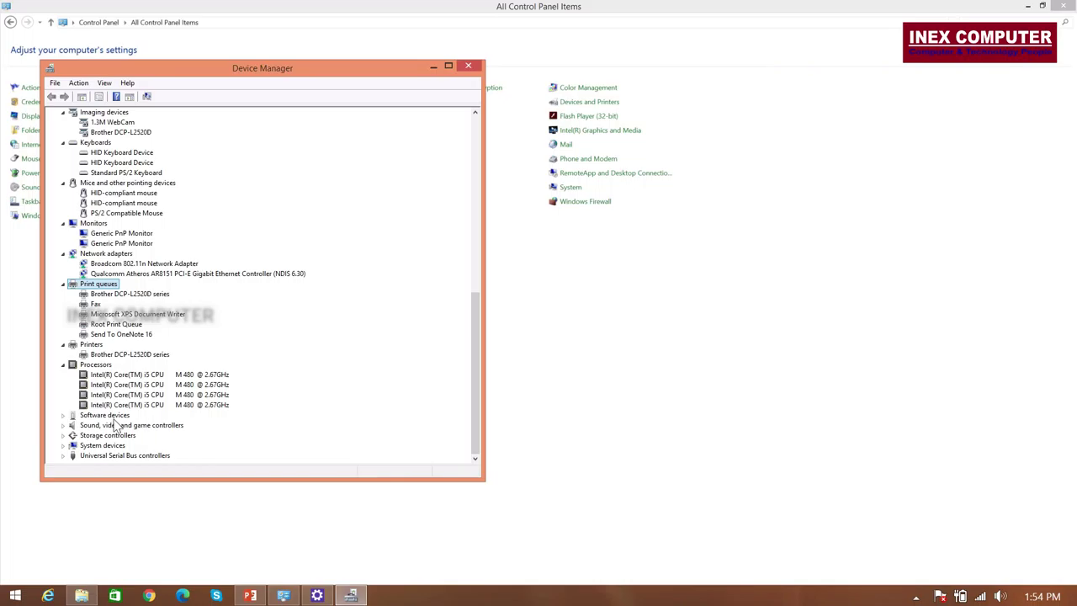
{"action": "left_click", "coordinate": [63, 415]}
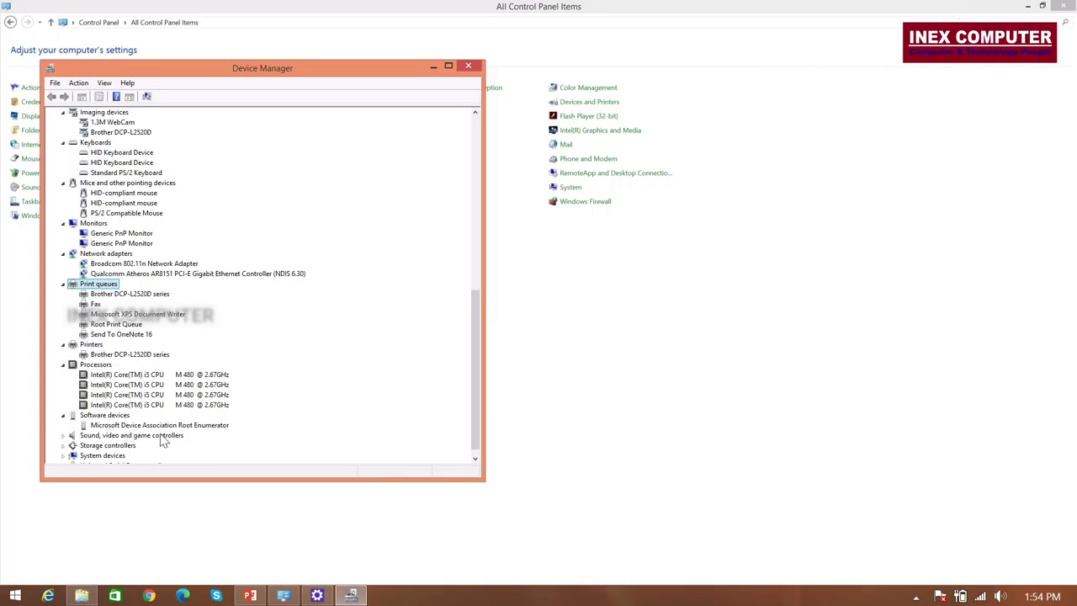
- Expand and examine the categories from Sound, video and game controllers through Universal Serial Bus controllers, and close Device Manager
{"action": "left_click", "coordinate": [92, 436]}
{"action": "double_click", "coordinate": [96, 435]}
{"action": "scroll", "coordinate": [101, 412], "scroll_direction": "down", "scroll_amount": 1}
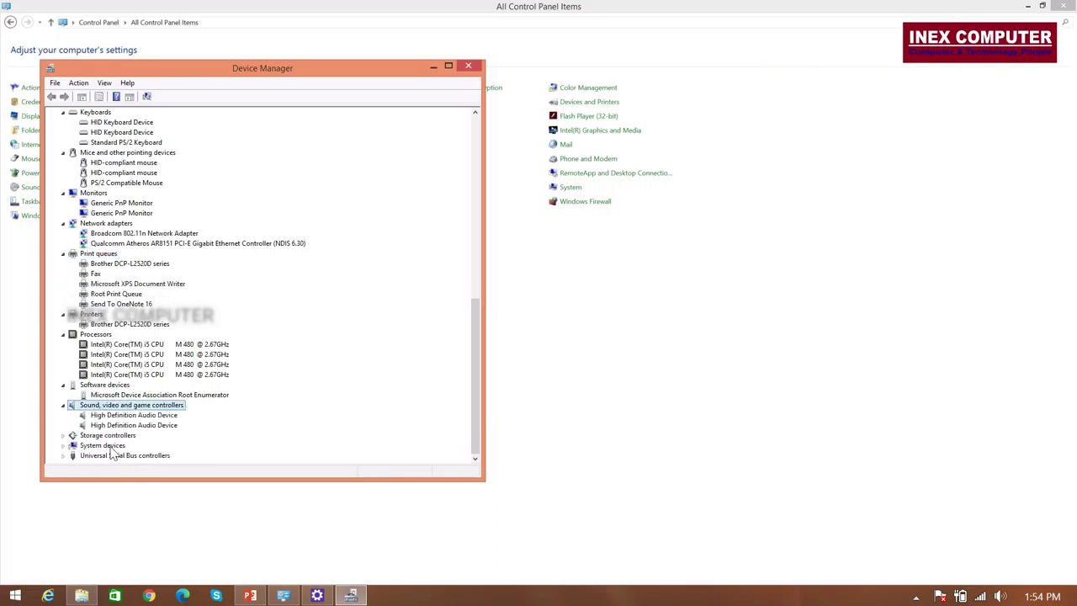
{"action": "double_click", "coordinate": [103, 436]}
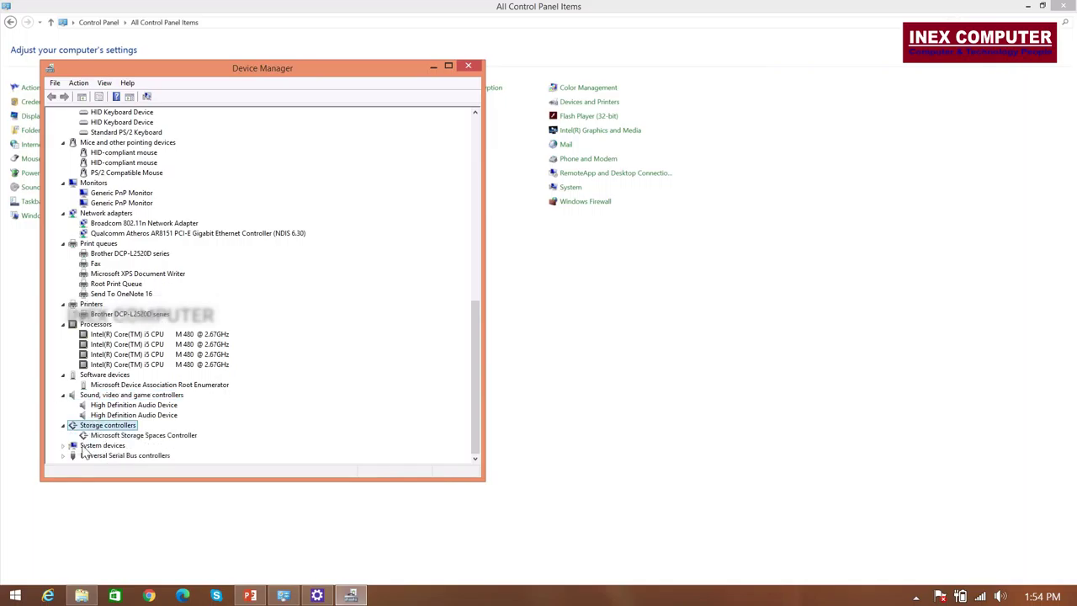
{"action": "double_click", "coordinate": [97, 447]}
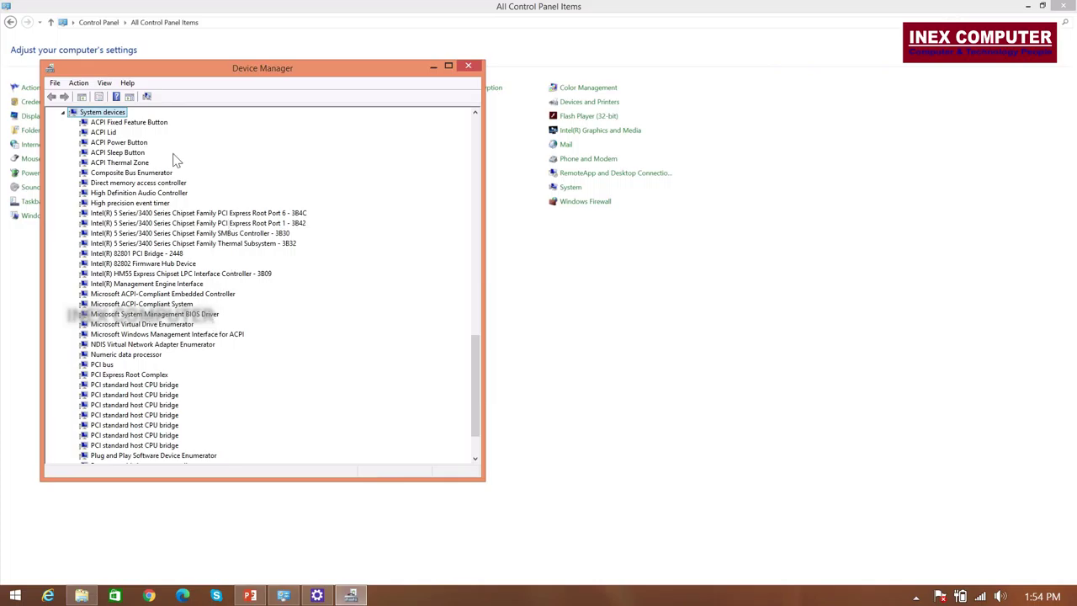
{"action": "scroll", "coordinate": [217, 421], "scroll_direction": "down", "scroll_amount": 2}
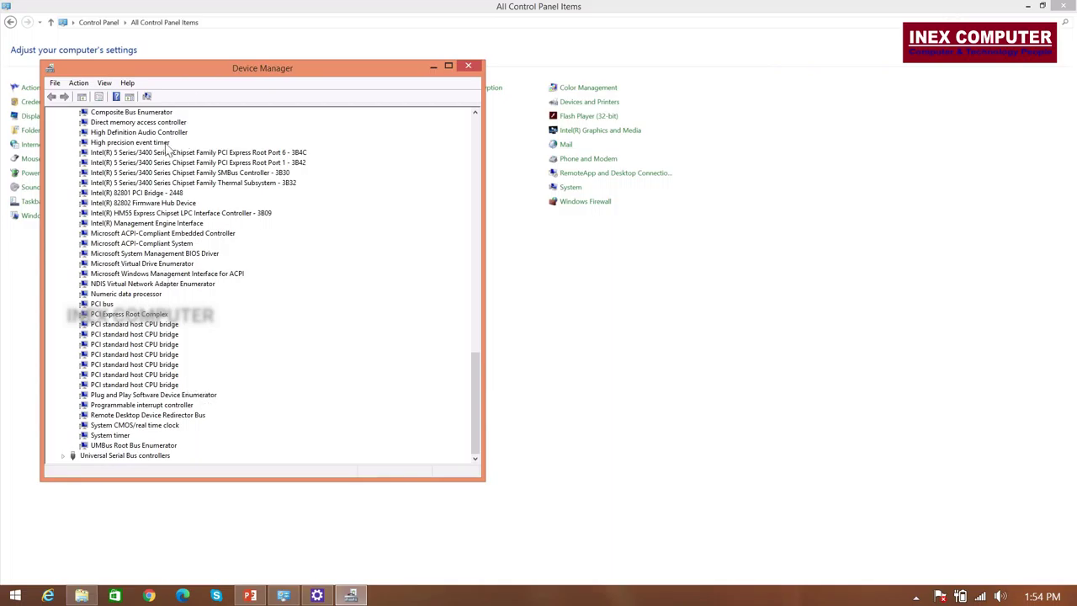
{"action": "double_click", "coordinate": [148, 456]}
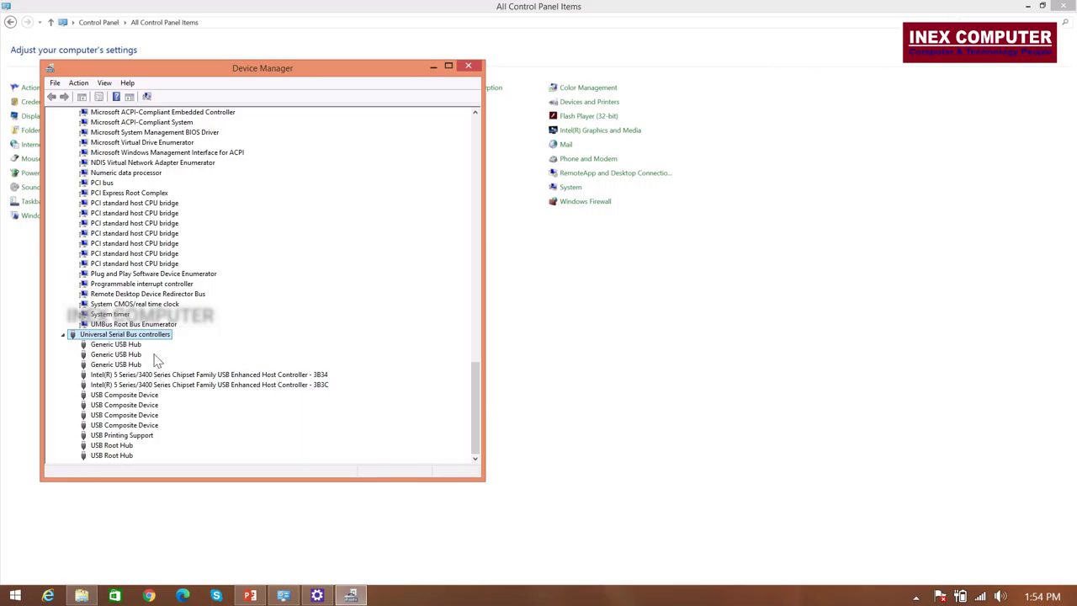
{"action": "scroll", "coordinate": [180, 414], "scroll_direction": "up", "scroll_amount": 10}
{"action": "scroll", "coordinate": [180, 415], "scroll_direction": "up", "scroll_amount": 15}
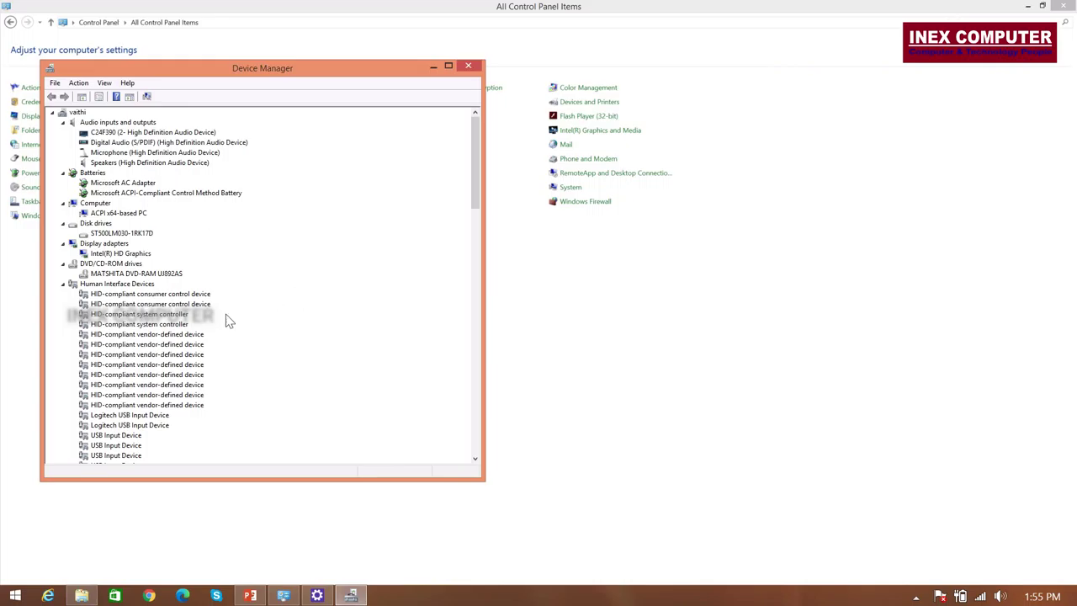
{"action": "left_click", "coordinate": [469, 68]}
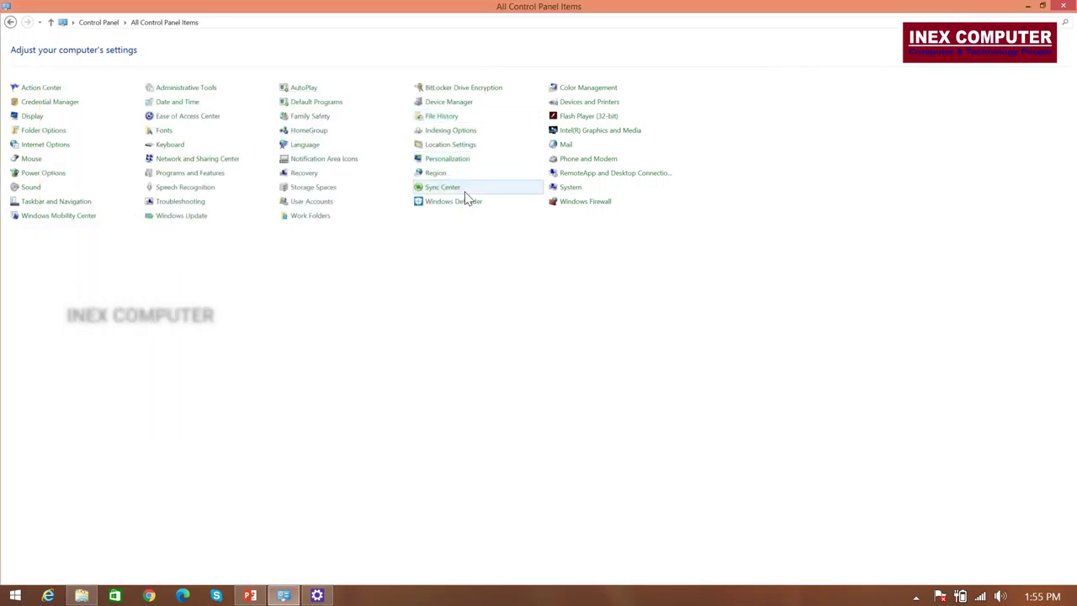
- Open Devices and Printers from all Control Panel items, view the Add Printer search and cancel it
{"action": "left_click", "coordinate": [591, 103]}
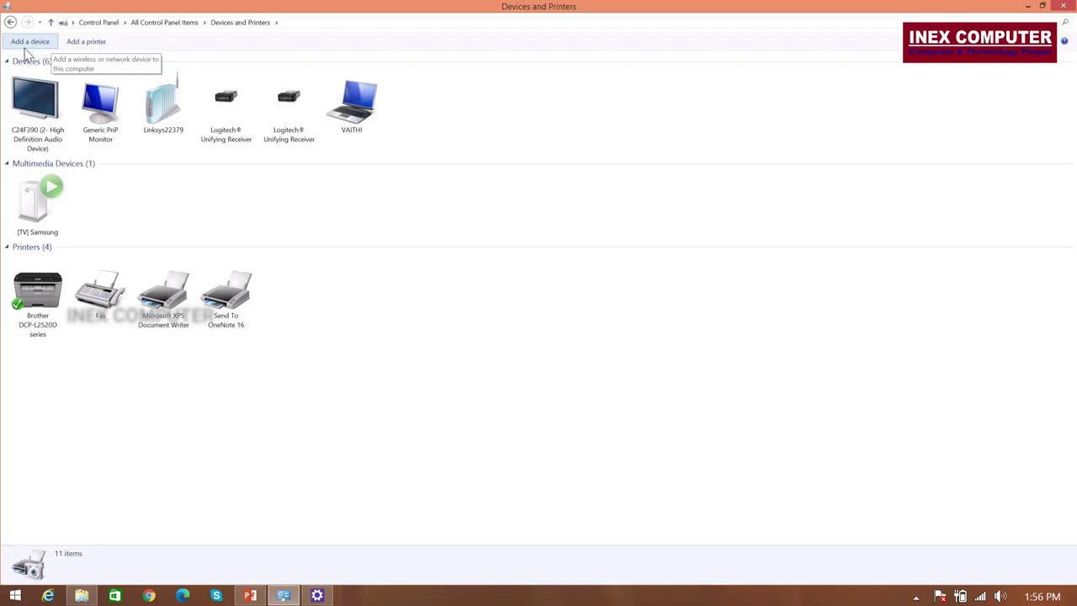
{"action": "left_click", "coordinate": [98, 47]}
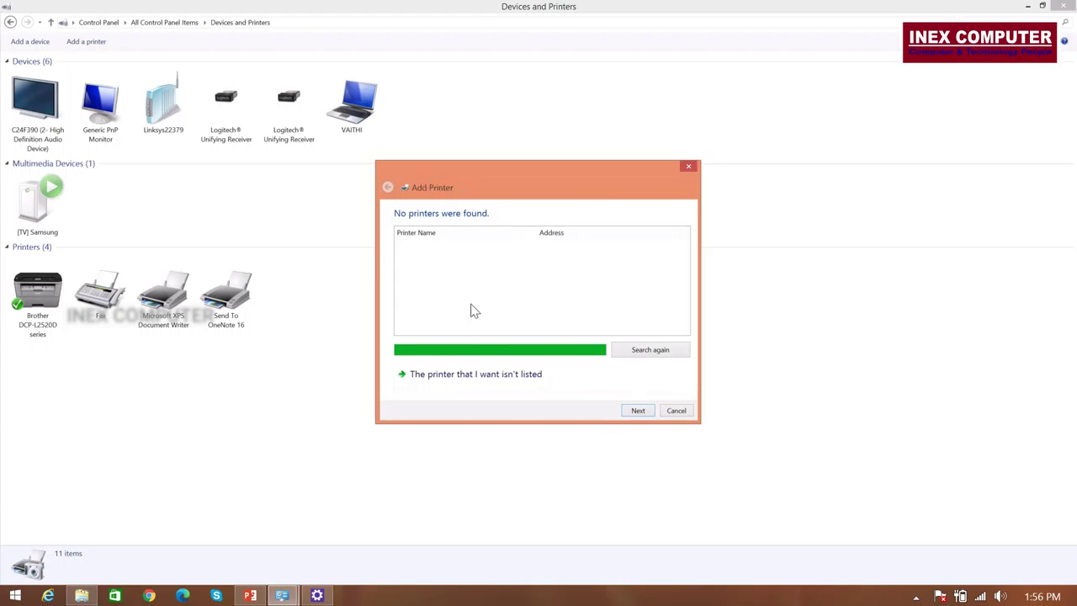
{"action": "left_click", "coordinate": [677, 410]}
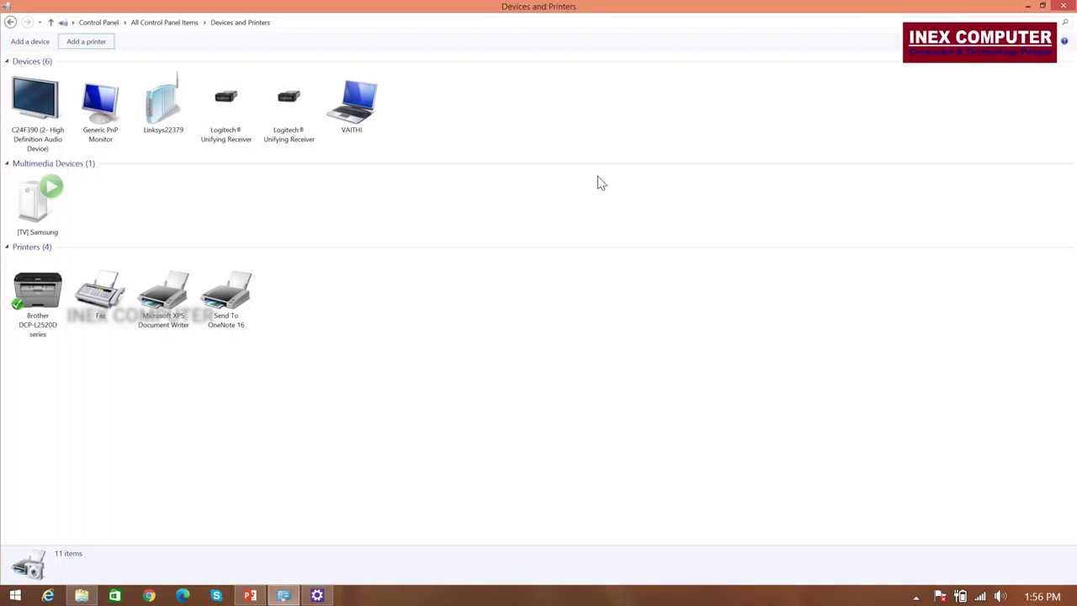